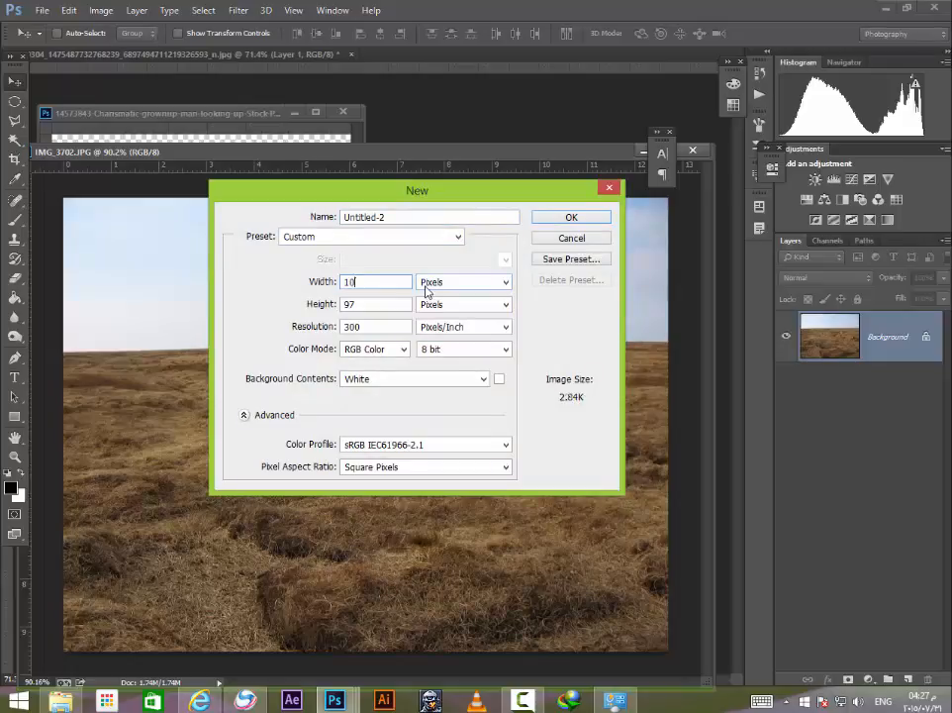
Step: Create a new document 1000 pixels wide and 1000 pixels high
{"action": "type", "text": "00"}
{"action": "key", "text": "Tab"}
{"action": "key", "text": "Tab"}
{"action": "type", "text": "10"}
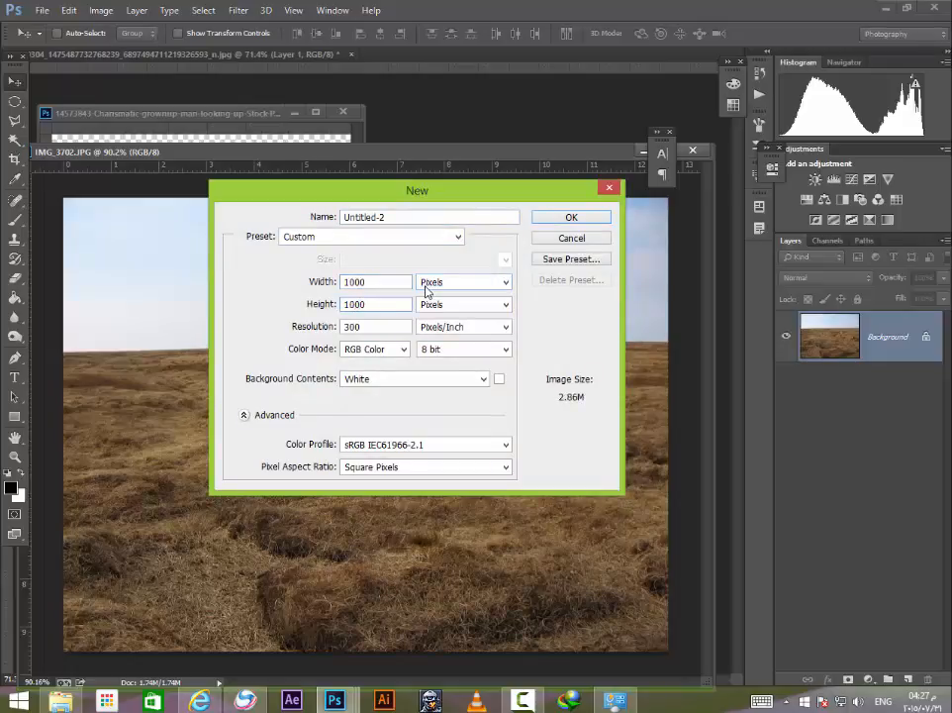
{"action": "key", "text": "Escape"}
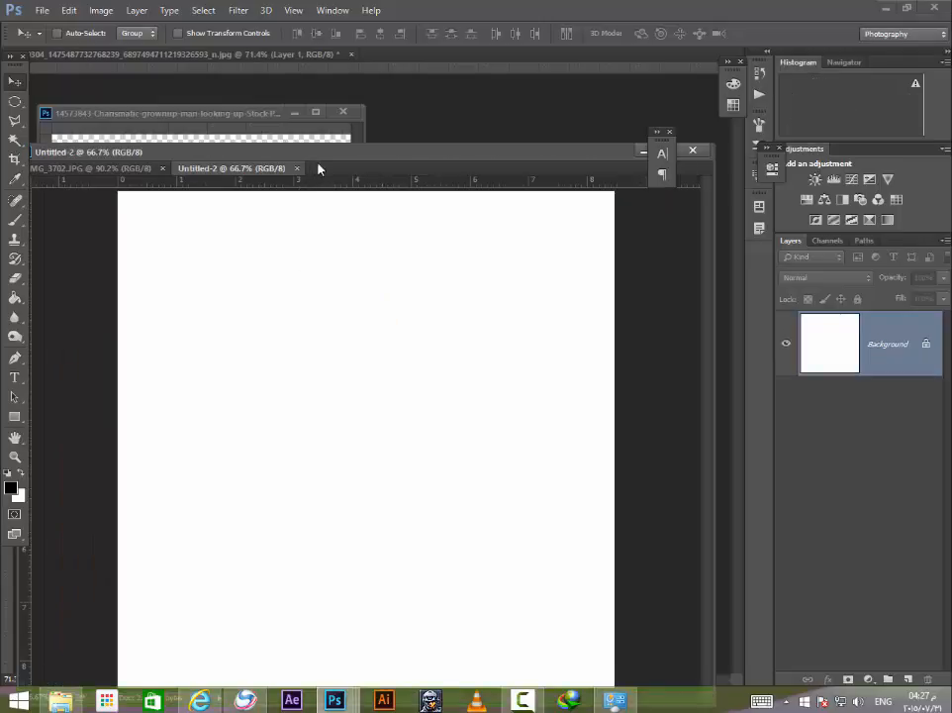
Step: Separate Untitled-2 from IMG_3702.JPG into its own floating window and reposition the IMG_3702.JPG window
{"action": "left_click_drag", "start_coordinate": [317, 163], "coordinate": [327, 104]}
{"action": "mouse_move", "coordinate": [263, 116]}
{"action": "left_mouse_down"}
{"action": "mouse_move", "coordinate": [265, 132]}
{"action": "mouse_move", "coordinate": [262, 121]}
{"action": "left_mouse_up"}
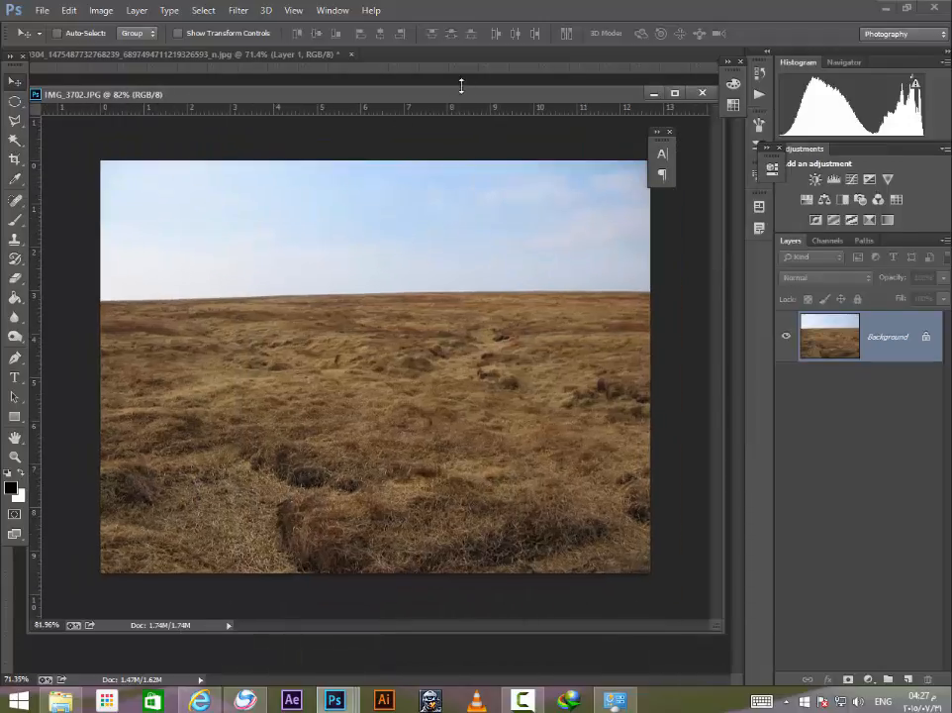
{"action": "mouse_move", "coordinate": [461, 87]}
{"action": "left_mouse_down"}
{"action": "mouse_move", "coordinate": [455, 106]}
{"action": "mouse_move", "coordinate": [463, 106]}
{"action": "left_mouse_up"}
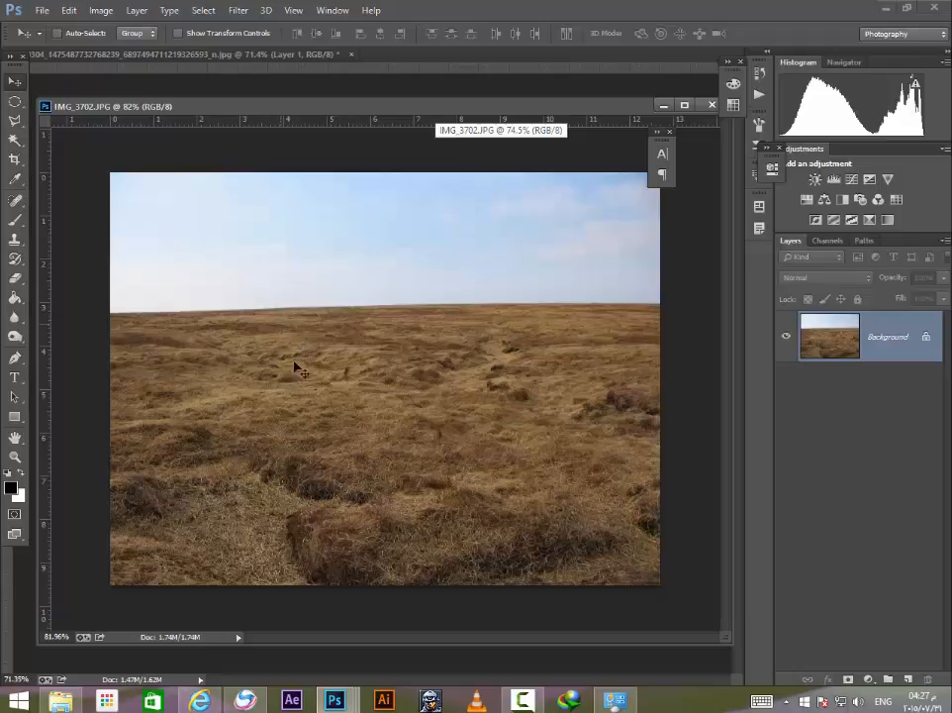
Step: Bring up the cut-out document of the man looking up and step back through its history until its two layers are separate
{"action": "left_click", "coordinate": [334, 700]}
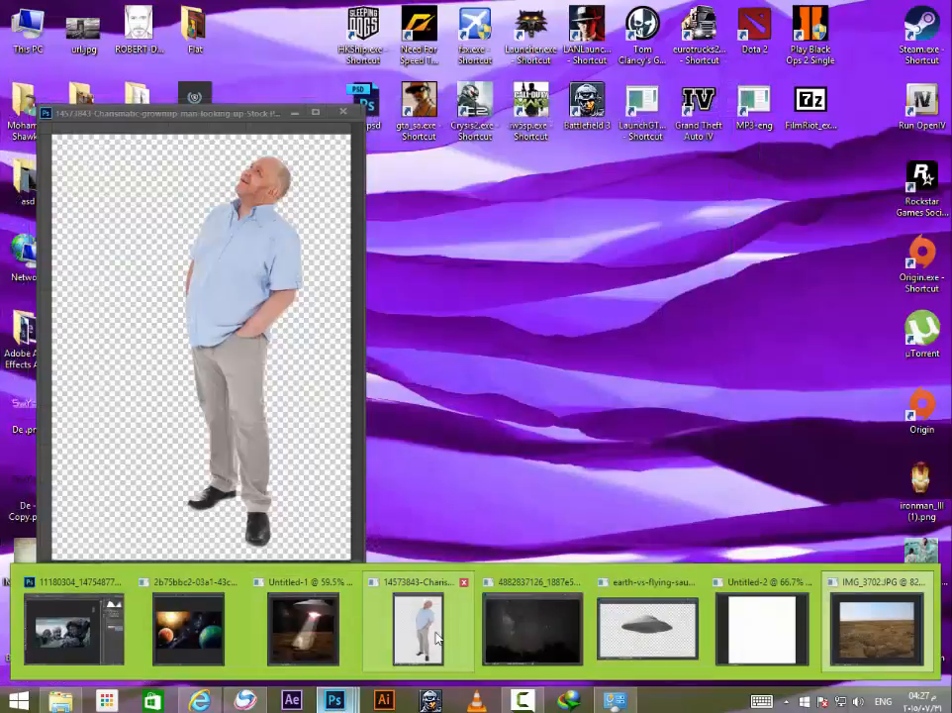
{"action": "left_click", "coordinate": [436, 633]}
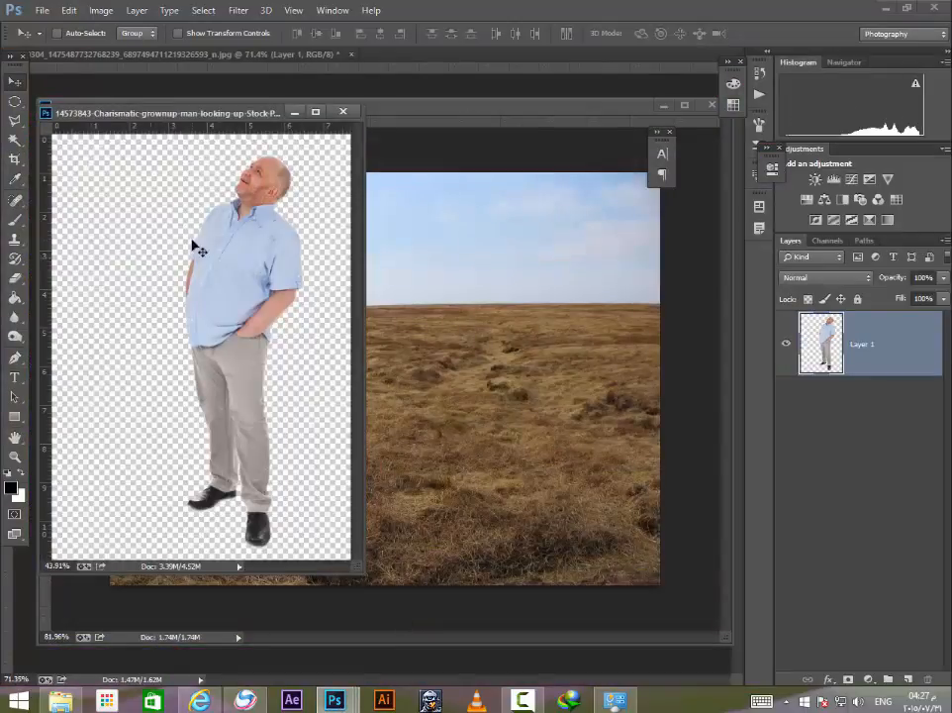
{"action": "scroll", "coordinate": [270, 341], "scroll_direction": "up", "scroll_amount": 3}
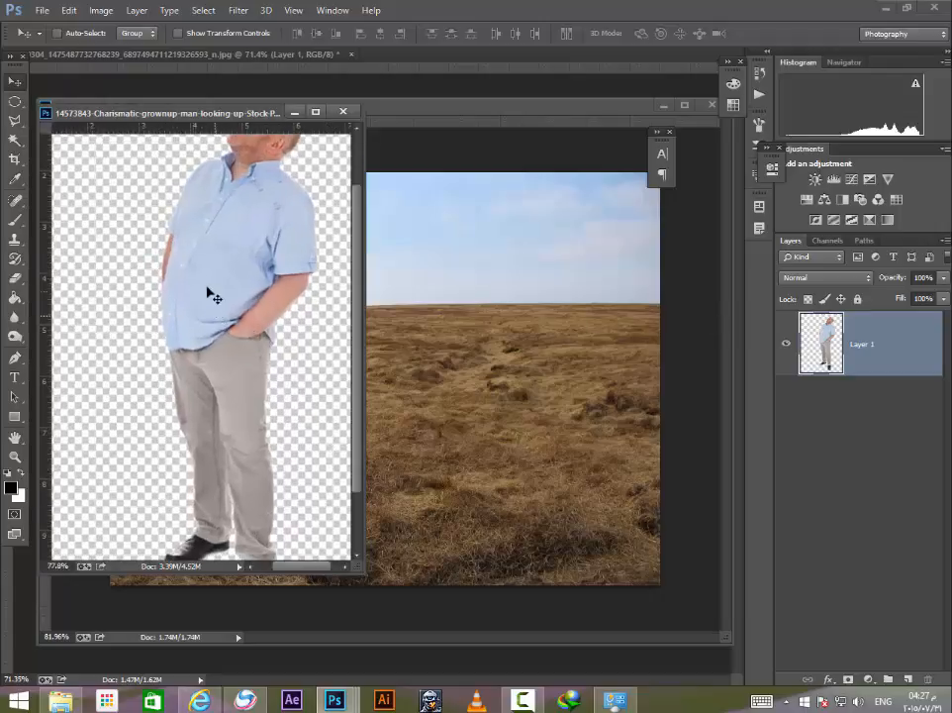
{"action": "key", "text": "ctrl+alt+z"}
{"action": "key", "text": "ctrl+alt+z"}
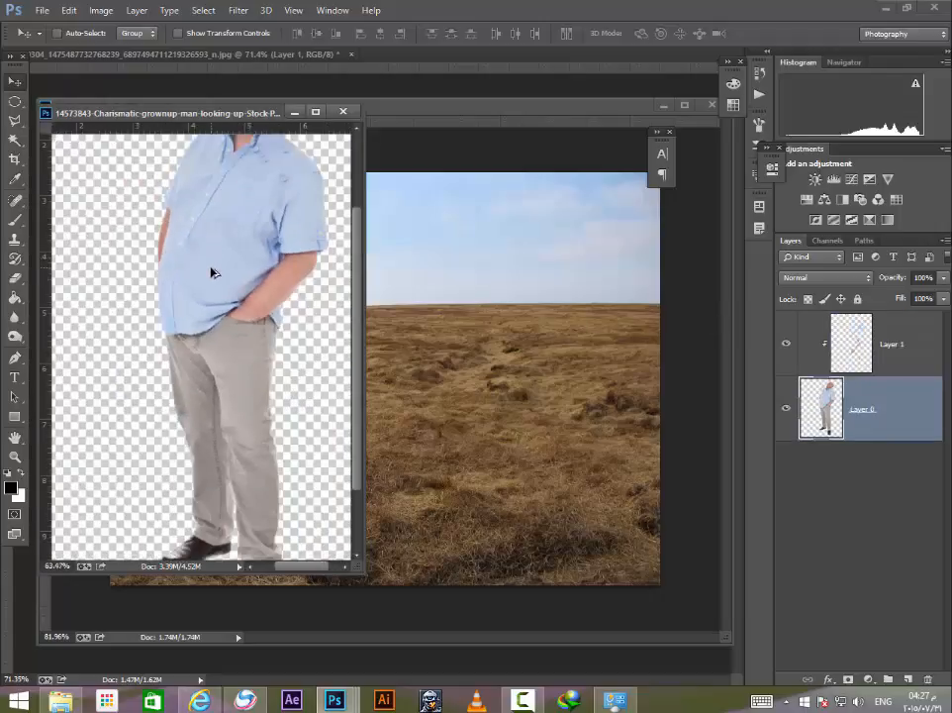
{"action": "scroll", "coordinate": [267, 308], "scroll_direction": "down", "scroll_amount": 3}
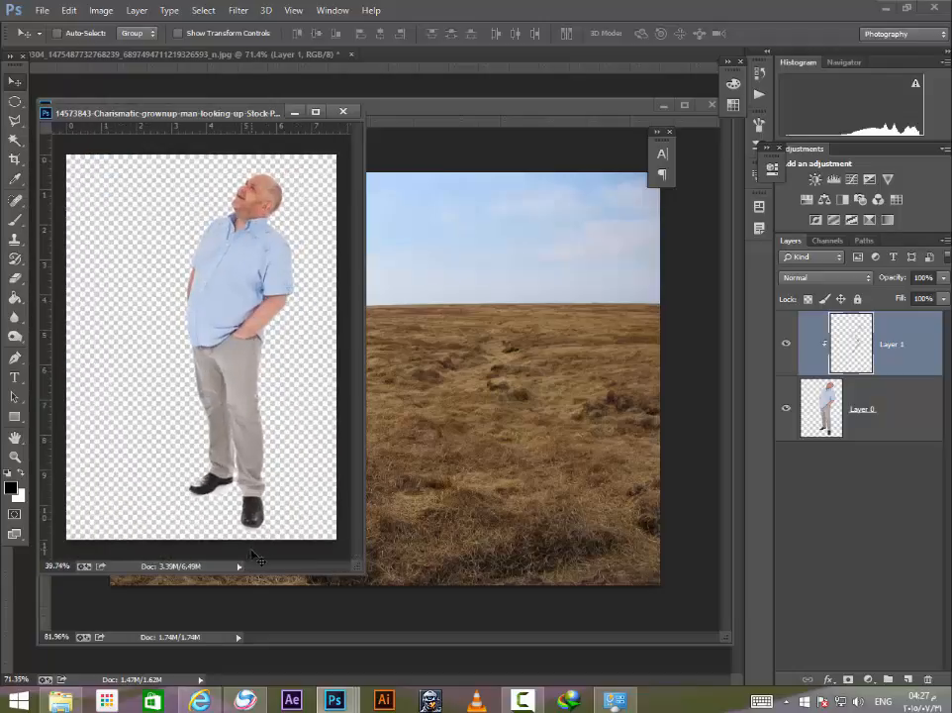
Step: Switch to the browser and open the downloaded 14573843 stock photo of the man for viewing
{"action": "mouse_move", "coordinate": [61, 705]}
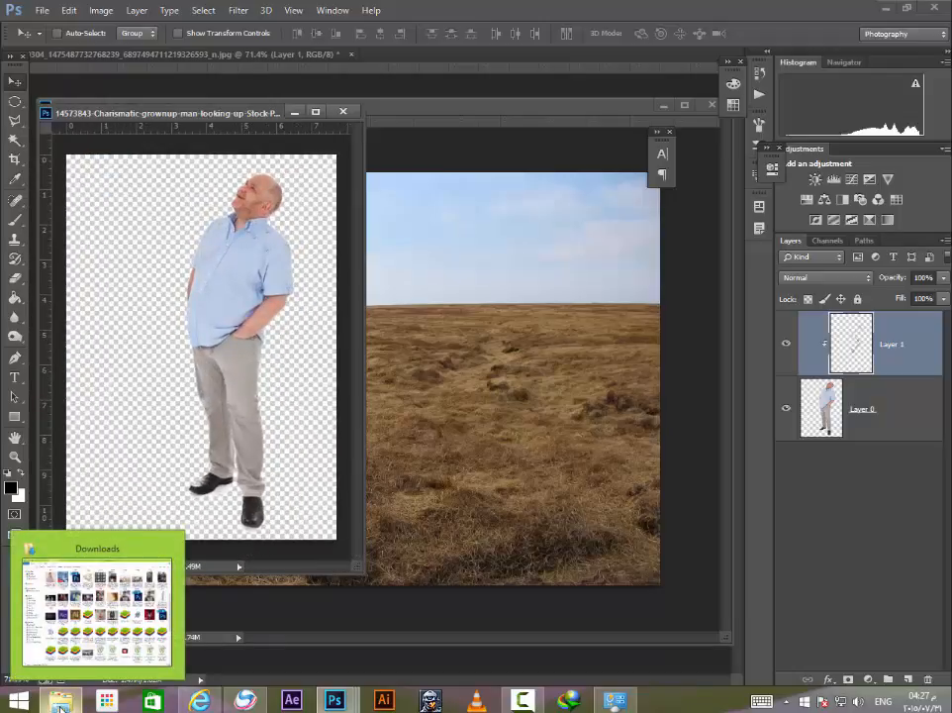
{"action": "left_click", "coordinate": [82, 649]}
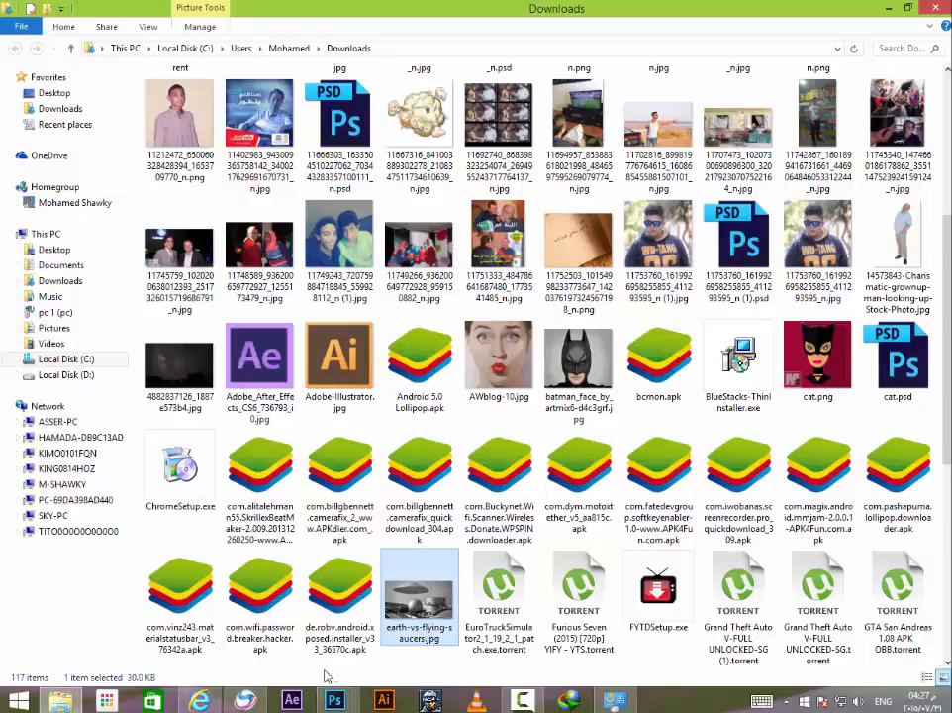
{"action": "left_click", "coordinate": [247, 701]}
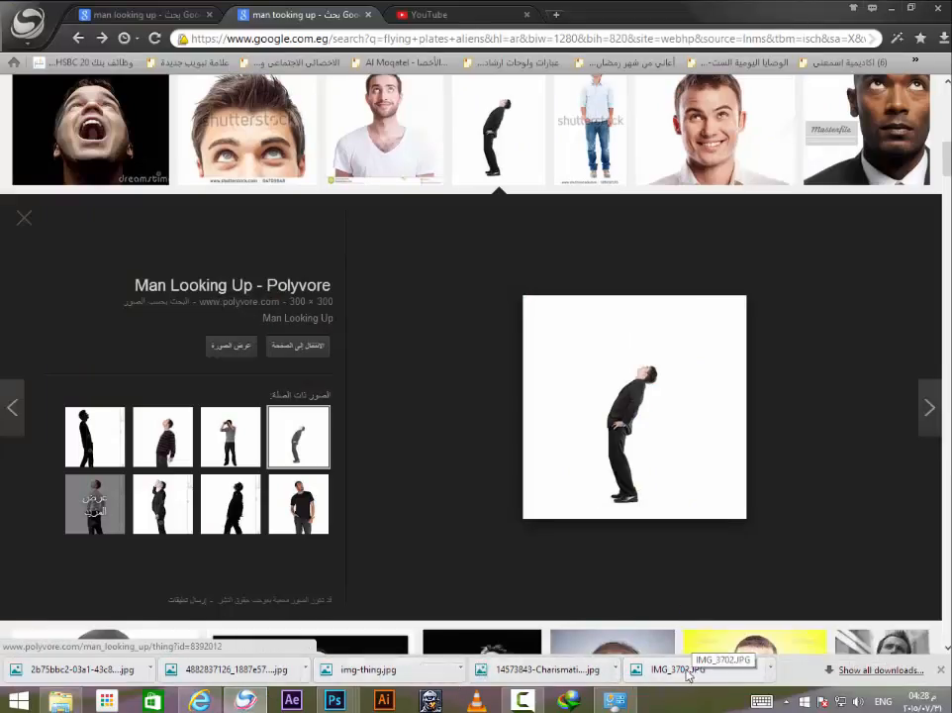
{"action": "mouse_move", "coordinate": [334, 700]}
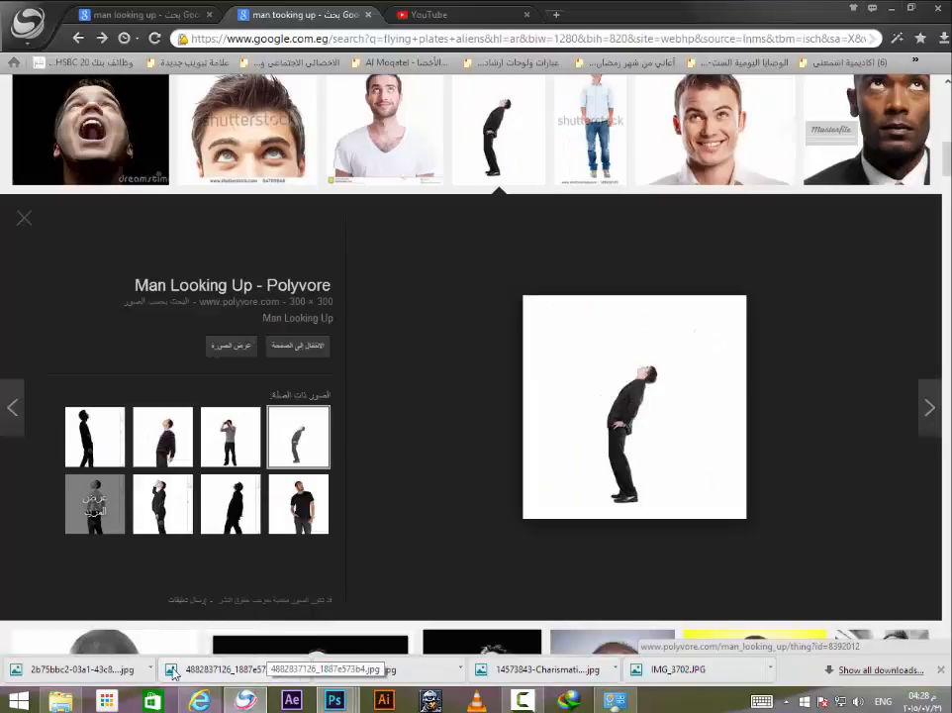
{"action": "left_click", "coordinate": [550, 669]}
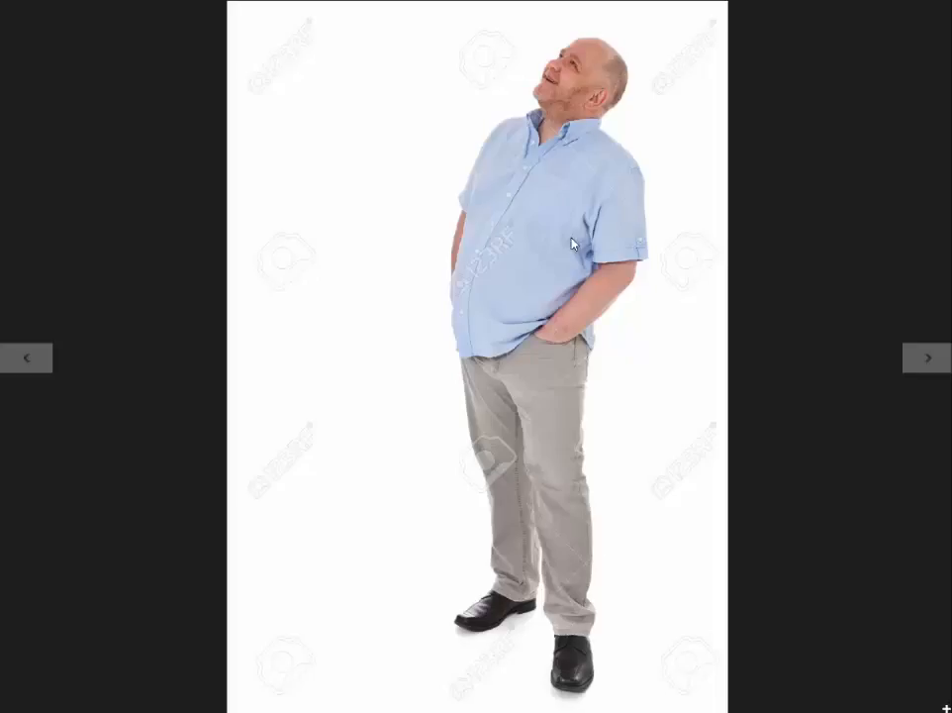
Step: Close the photo viewer and return to the browser's image search page
{"action": "key", "text": "alt+space"}
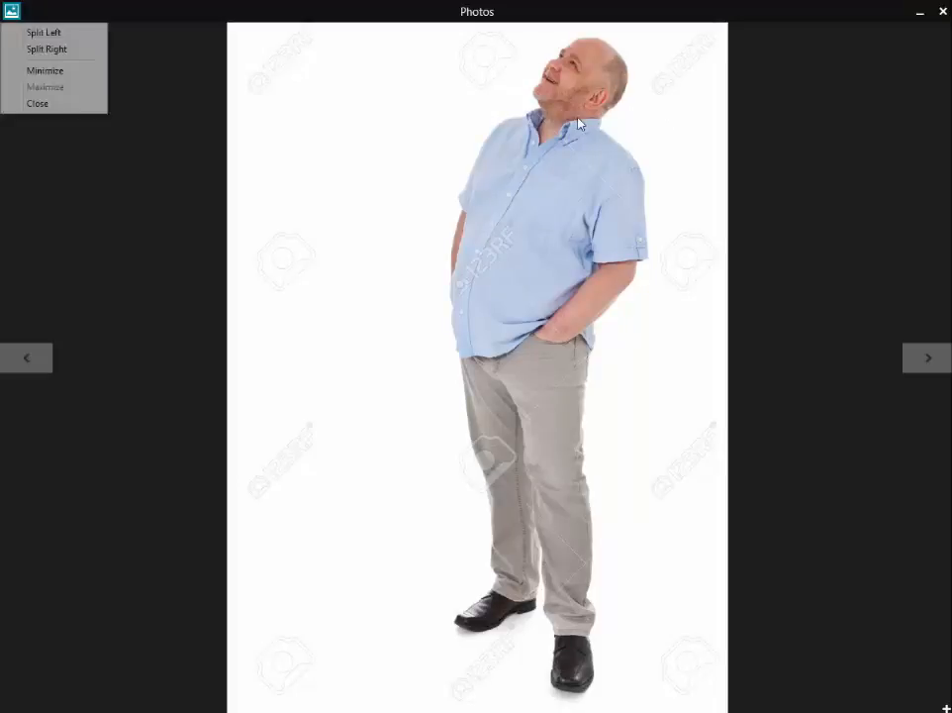
{"action": "left_click", "coordinate": [412, 287]}
{"action": "right_click", "coordinate": [411, 288]}
{"action": "left_click", "coordinate": [318, 471]}
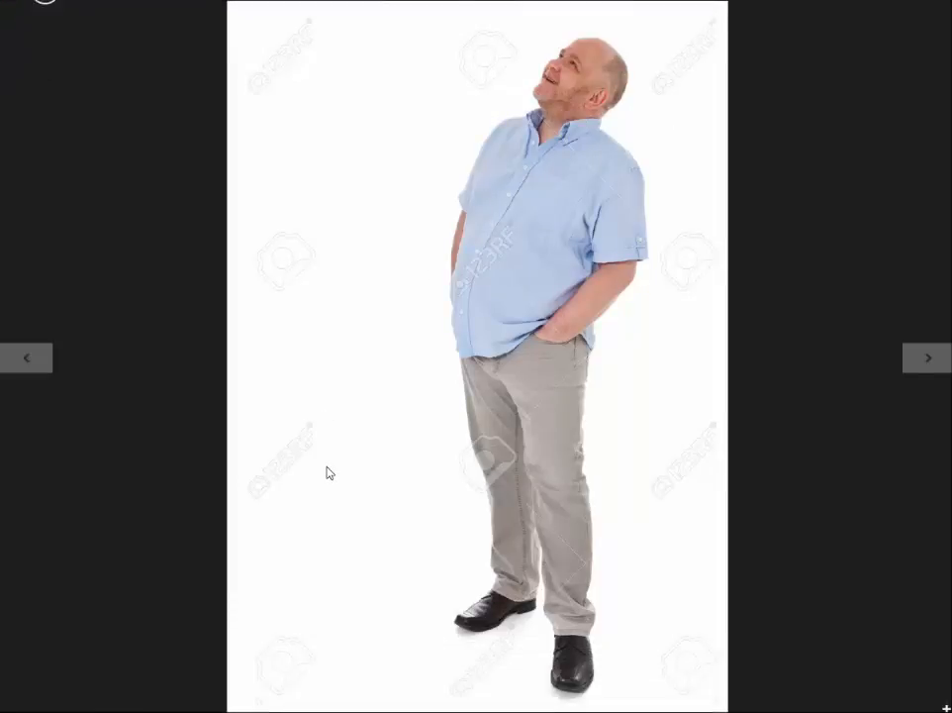
{"action": "left_click", "coordinate": [247, 696]}
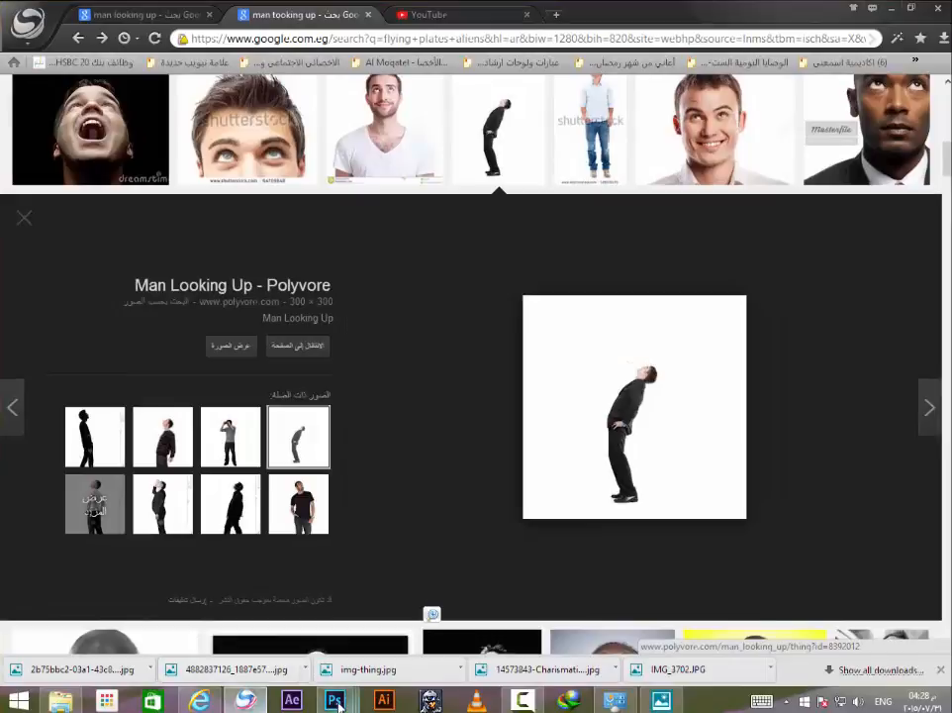
{"action": "key", "text": "super"}
{"action": "left_click", "coordinate": [175, 582]}
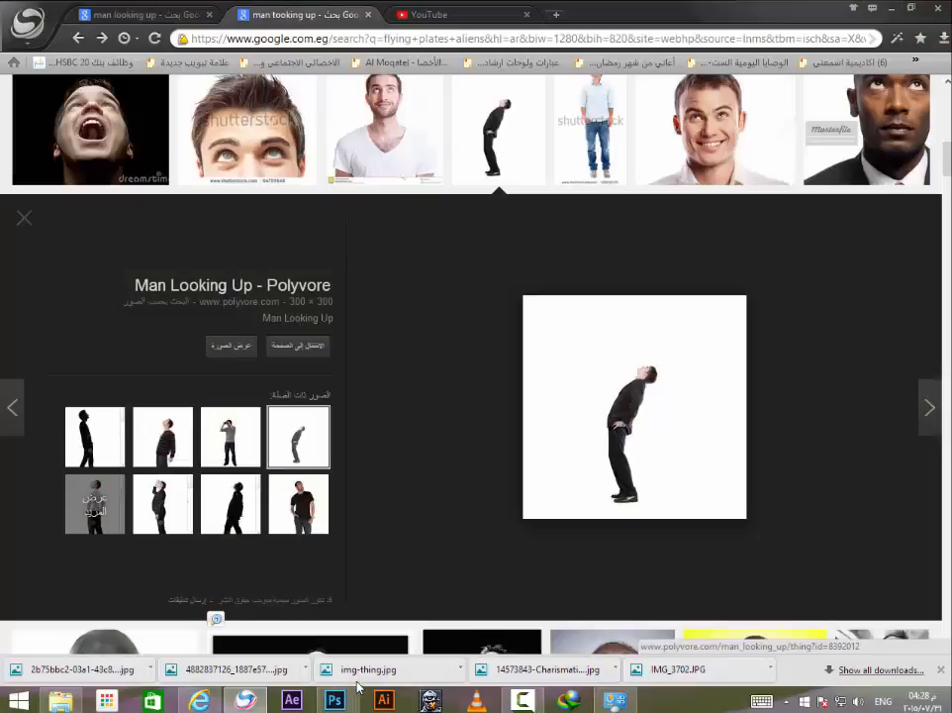
Step: Show the downloaded stock photo of the man in its Downloads folder and rename the file 1.jpg
{"action": "right_click", "coordinate": [554, 670]}
{"action": "left_click", "coordinate": [591, 635]}
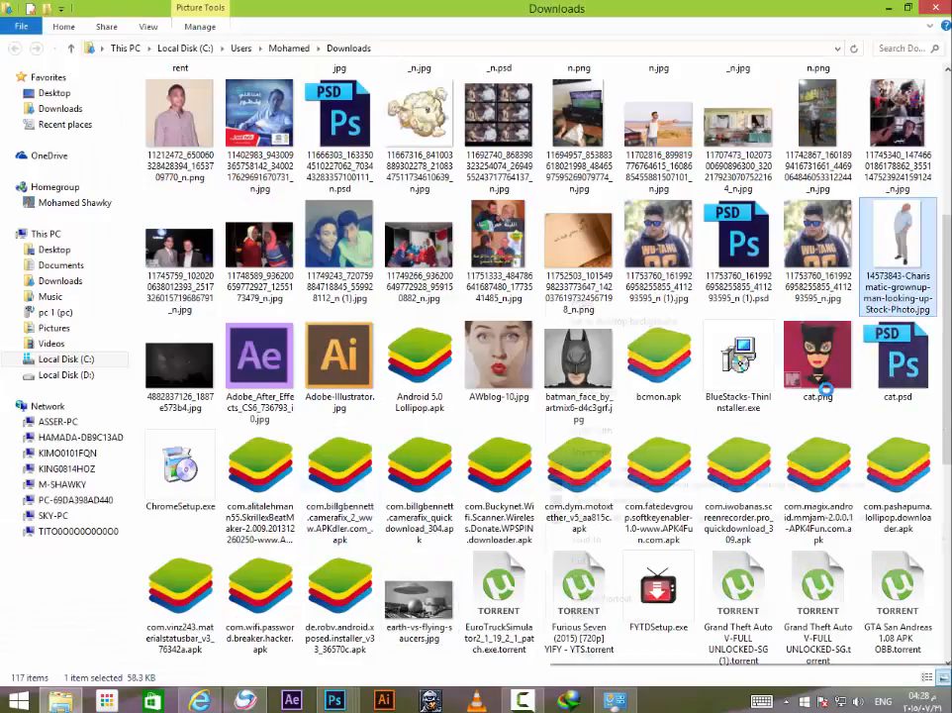
{"action": "left_click", "coordinate": [654, 630]}
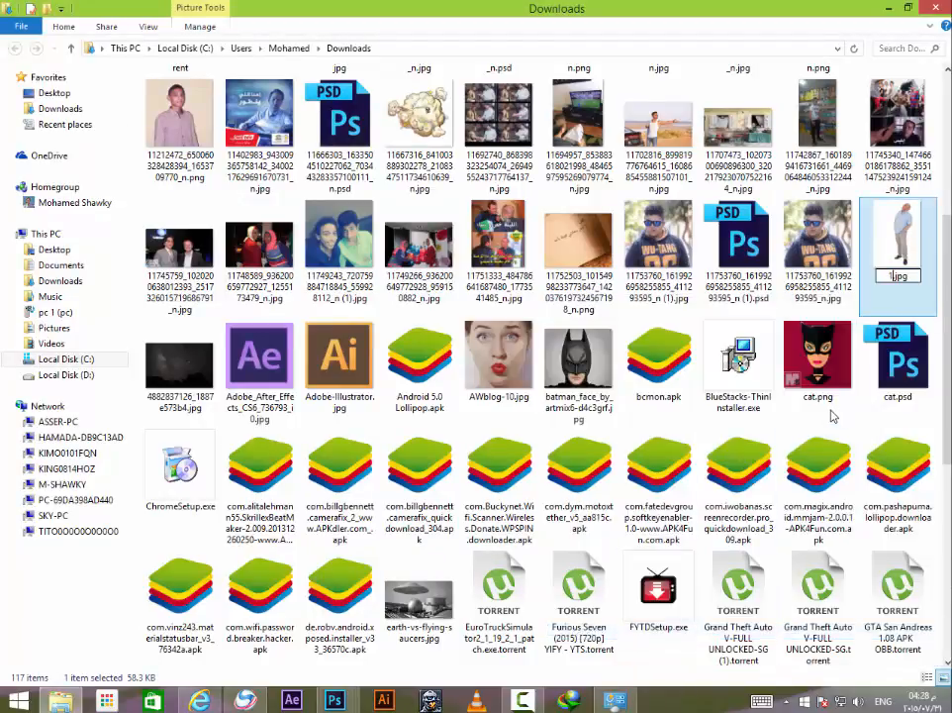
{"action": "type", "text": "1"}
{"action": "key", "text": "Return"}
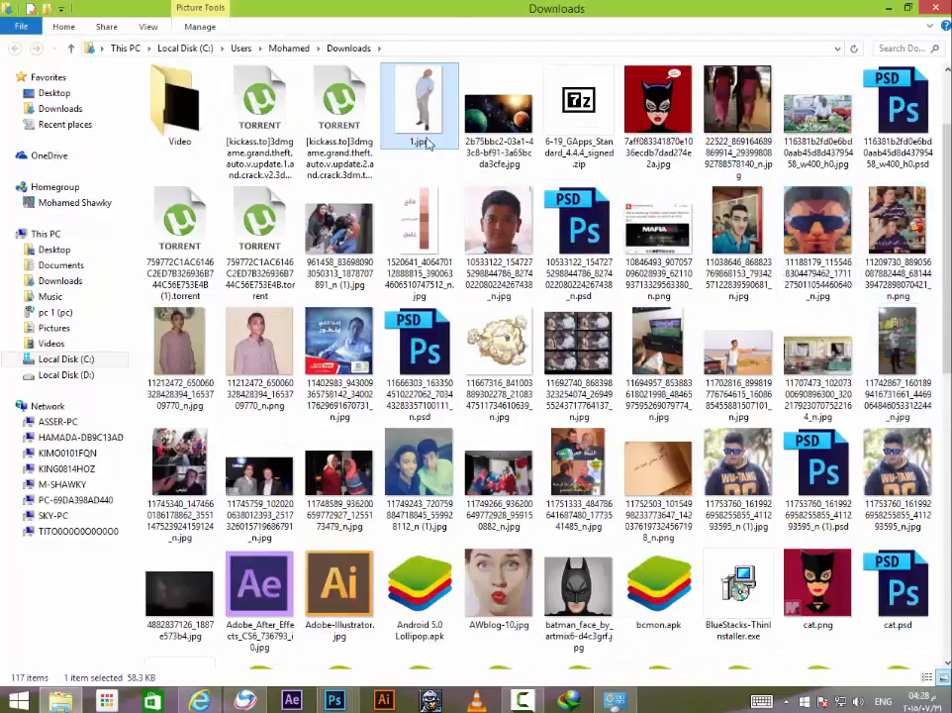
Step: Open 1.jpg from the Downloads folder as a document in Photoshop and dismiss the Internet Download Manager message
{"action": "mouse_move", "coordinate": [228, 705]}
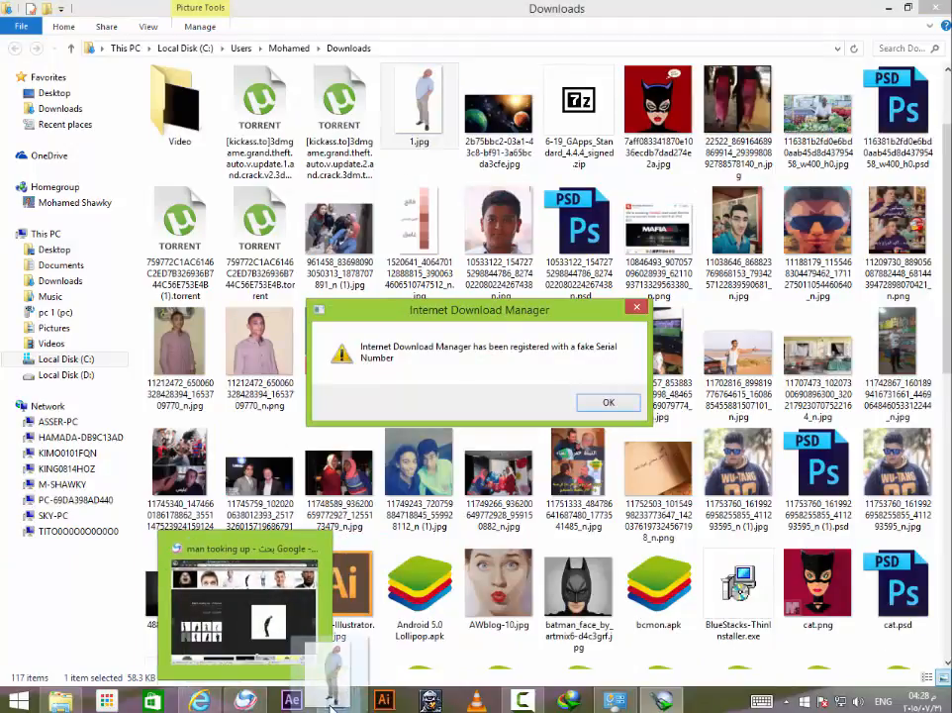
{"action": "left_click", "coordinate": [173, 608]}
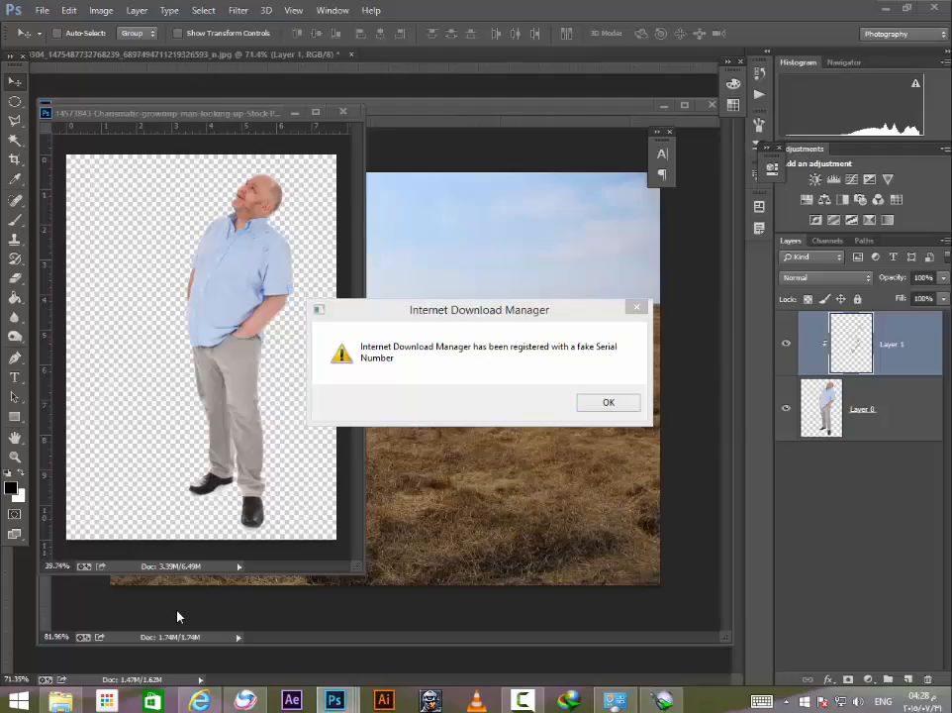
{"action": "left_click_drag", "start_coordinate": [482, 456], "coordinate": [513, 62]}
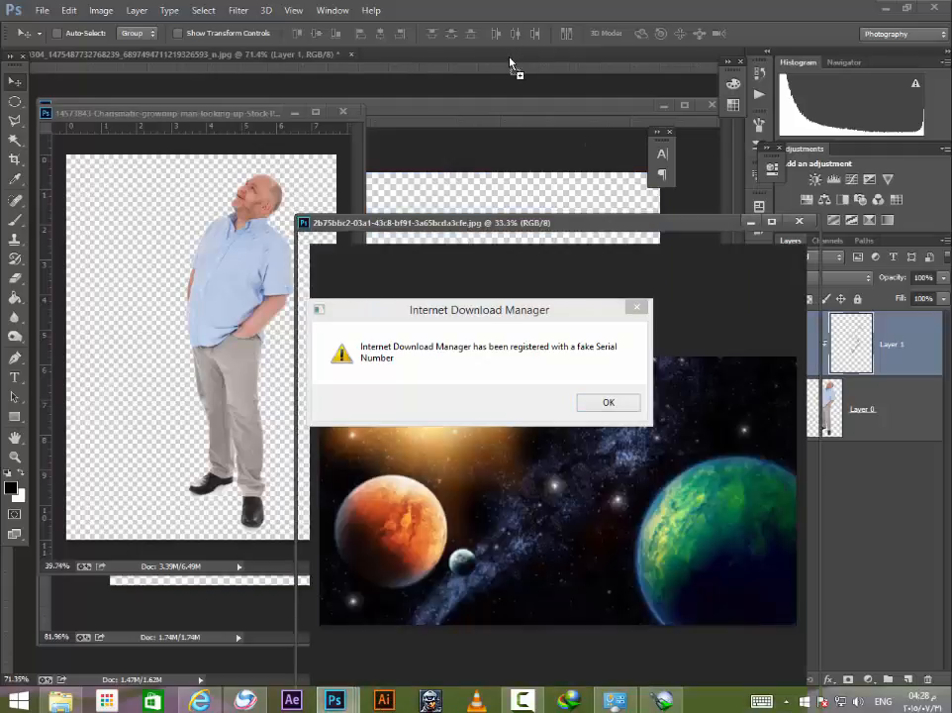
{"action": "left_click", "coordinate": [609, 402]}
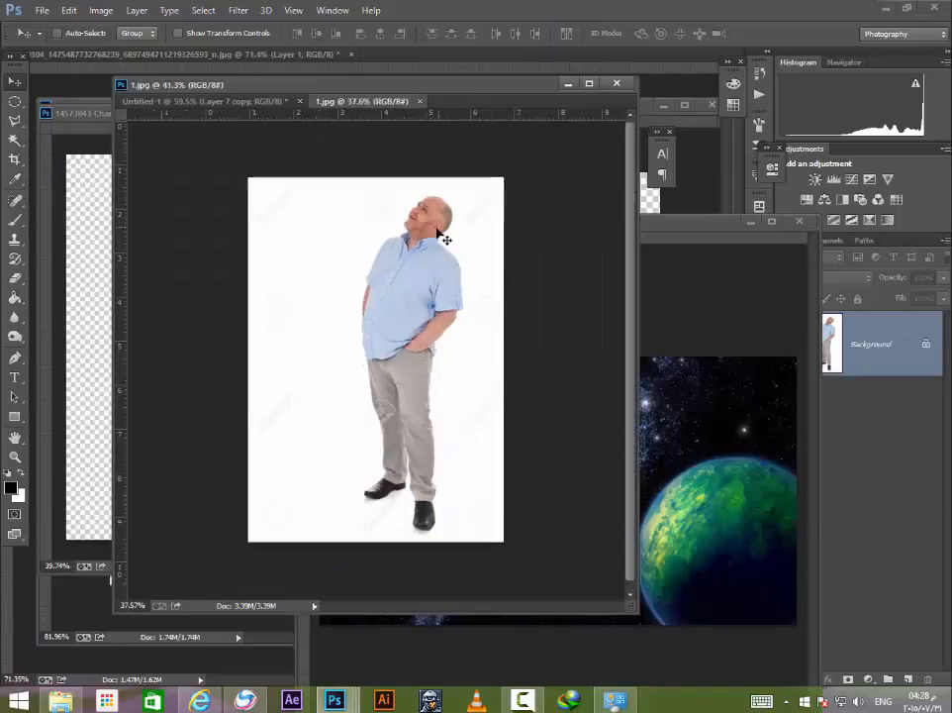
Step: Add a new empty layer above the man photo in 1.jpg and minimise the planets image window
{"action": "left_click", "coordinate": [908, 679]}
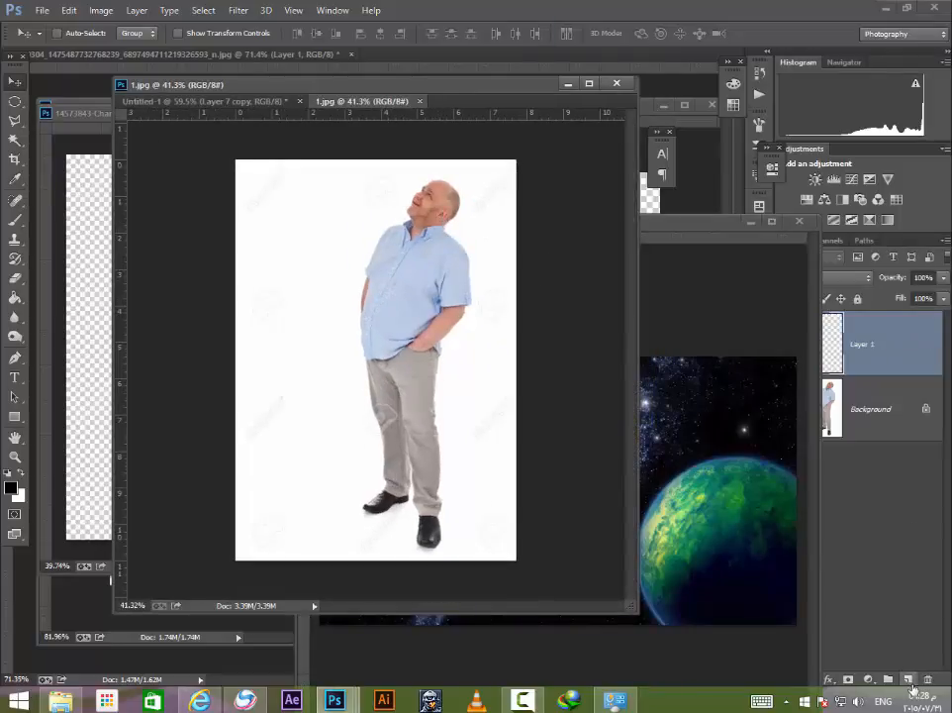
{"action": "left_click", "coordinate": [750, 221]}
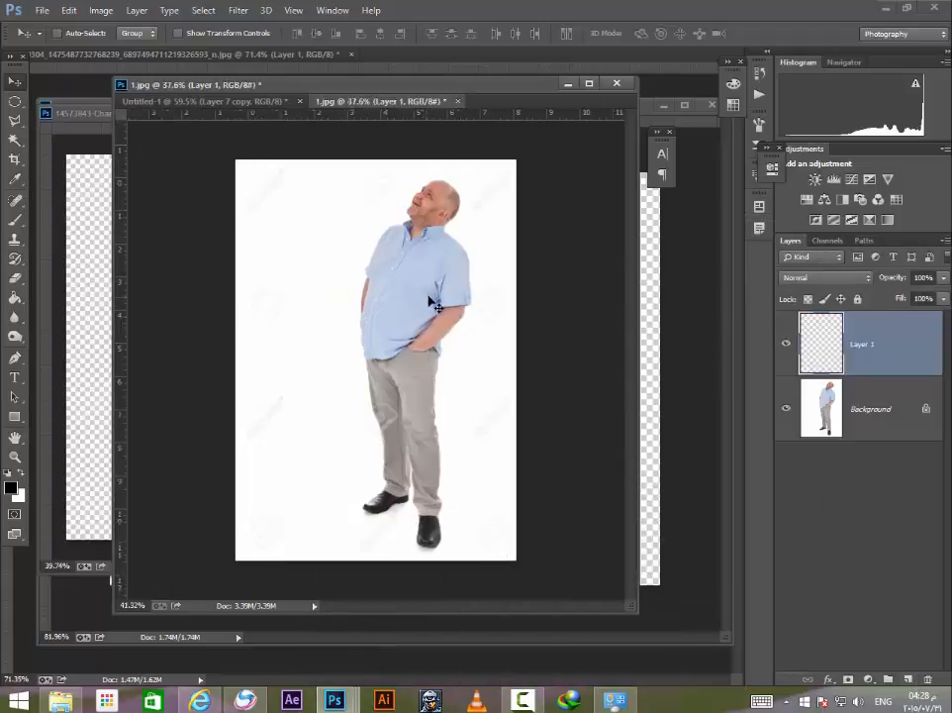
{"action": "scroll", "coordinate": [140, 284], "scroll_direction": "up", "scroll_amount": 1}
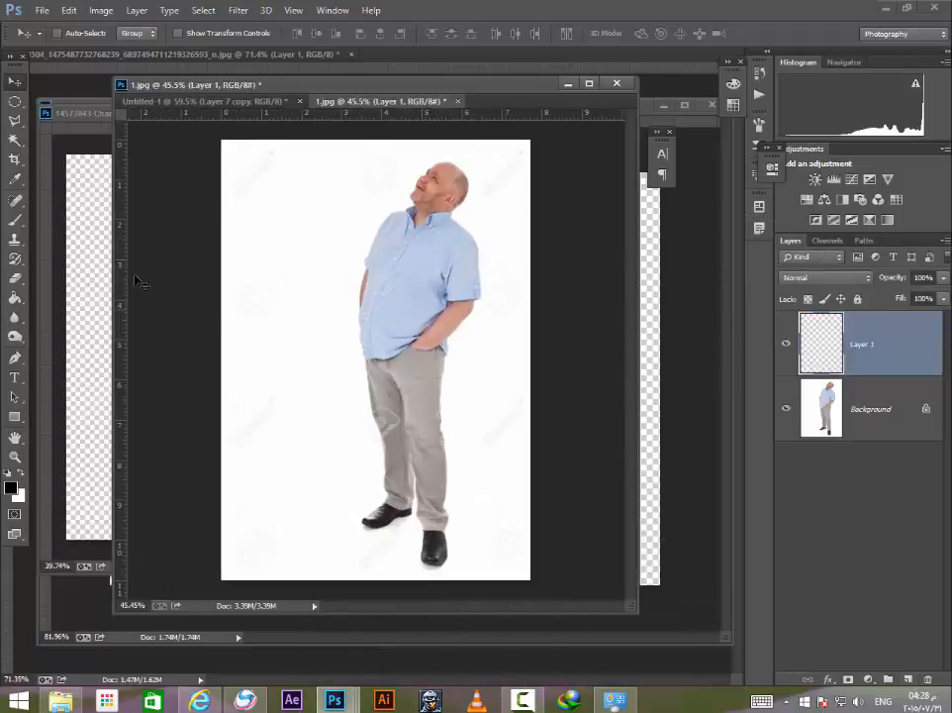
Step: Select the white backdrop around the man on the Background layer with the Magic Wand, cancelling the Fill dialog
{"action": "left_click", "coordinate": [15, 139]}
{"action": "scroll", "coordinate": [313, 228], "scroll_direction": "up", "scroll_amount": 1}
{"action": "left_click", "coordinate": [891, 424]}
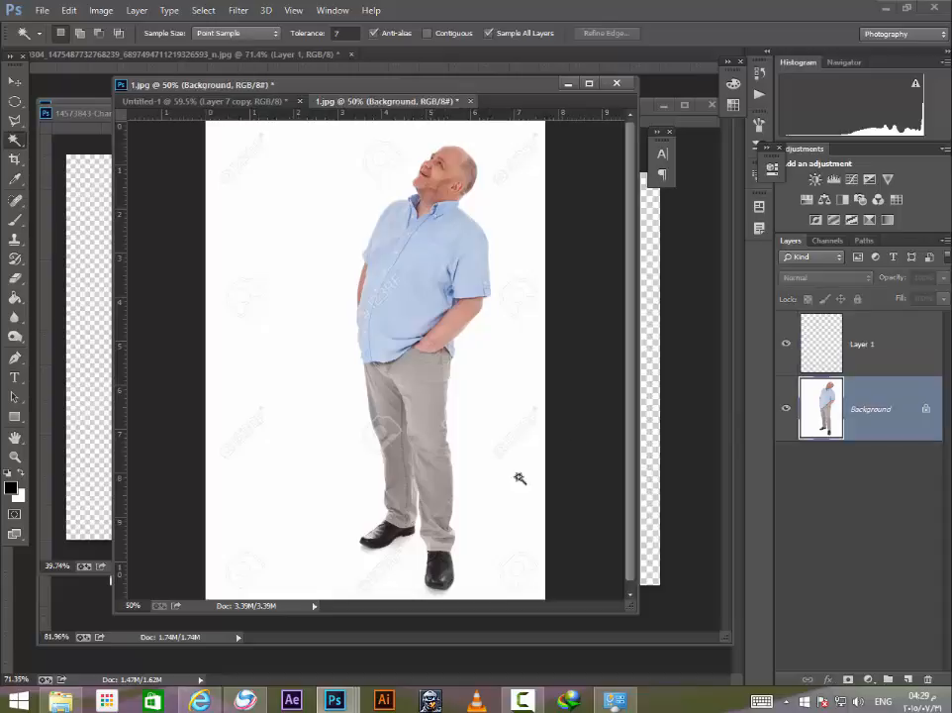
{"action": "left_click", "coordinate": [510, 489]}
{"action": "key", "text": "Delete"}
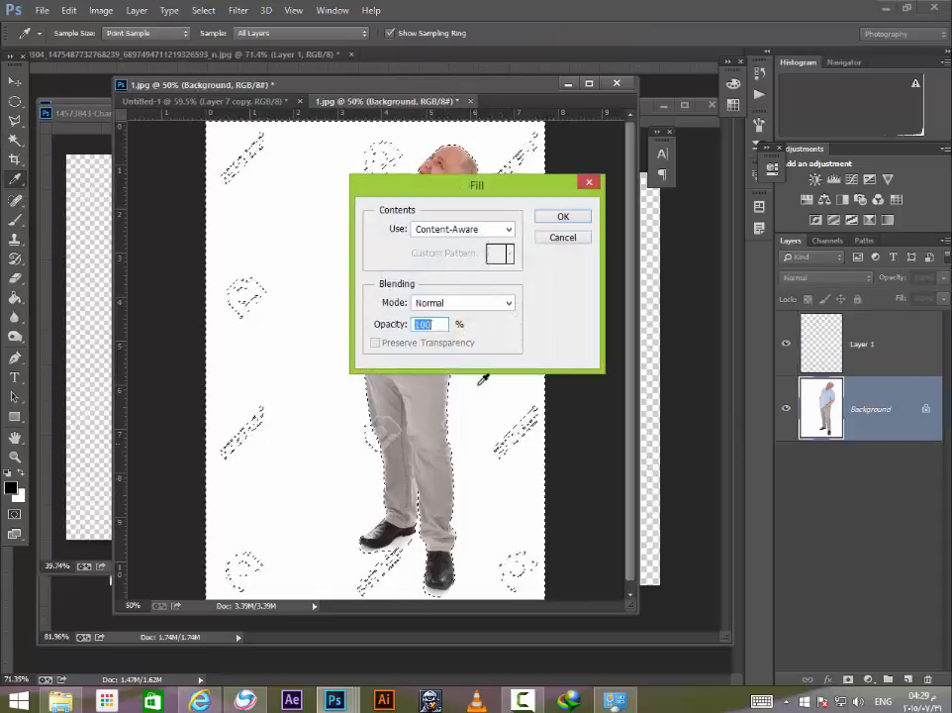
{"action": "left_click", "coordinate": [560, 239]}
Step: Unlock the Background layer, then delete the white backdrop around the man and clear the selection
{"action": "left_click", "coordinate": [925, 409]}
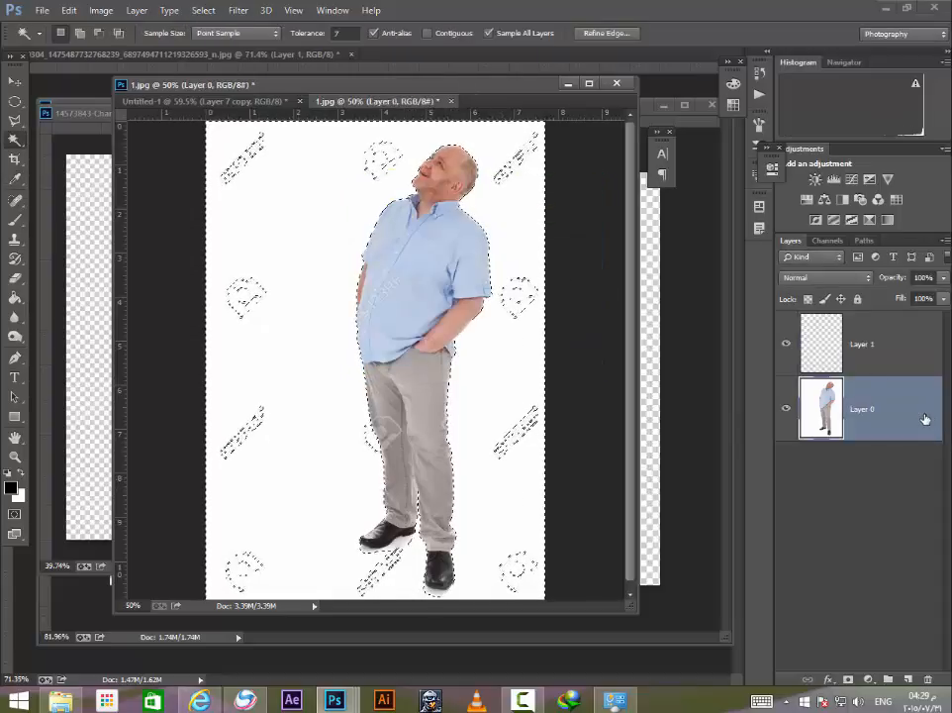
{"action": "double_click", "coordinate": [812, 426]}
{"action": "left_click", "coordinate": [535, 497]}
{"action": "key", "text": "Delete"}
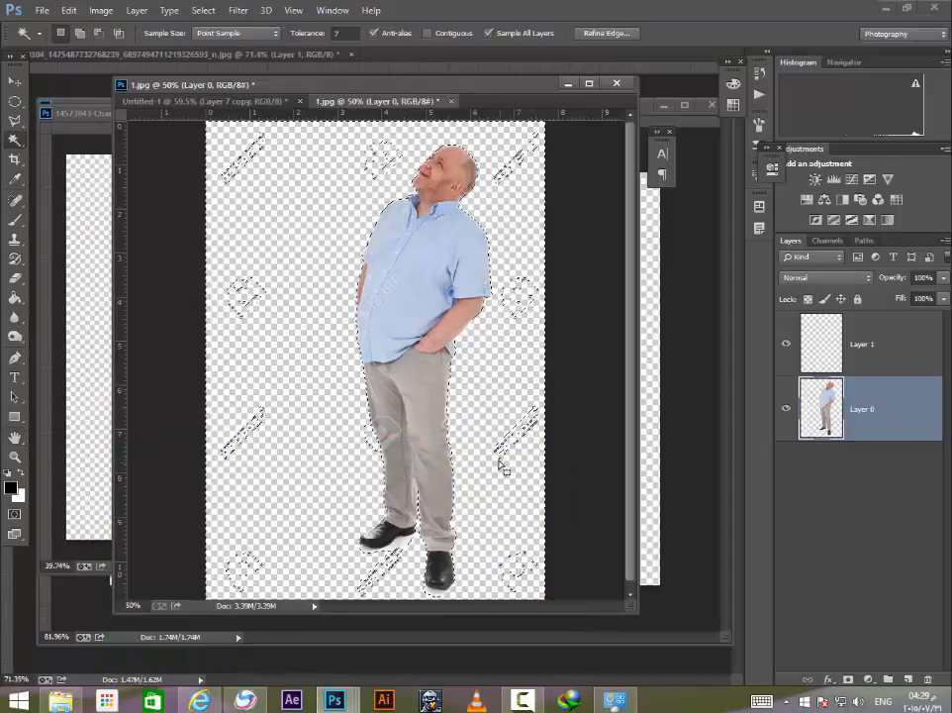
{"action": "key", "text": "ctrl+d"}
Step: Clip the empty Layer 1 to the man on Layer 0 with a clipping mask
{"action": "scroll", "coordinate": [470, 400], "scroll_direction": "down", "scroll_amount": 1}
{"action": "scroll", "coordinate": [465, 394], "scroll_direction": "up", "scroll_amount": 3}
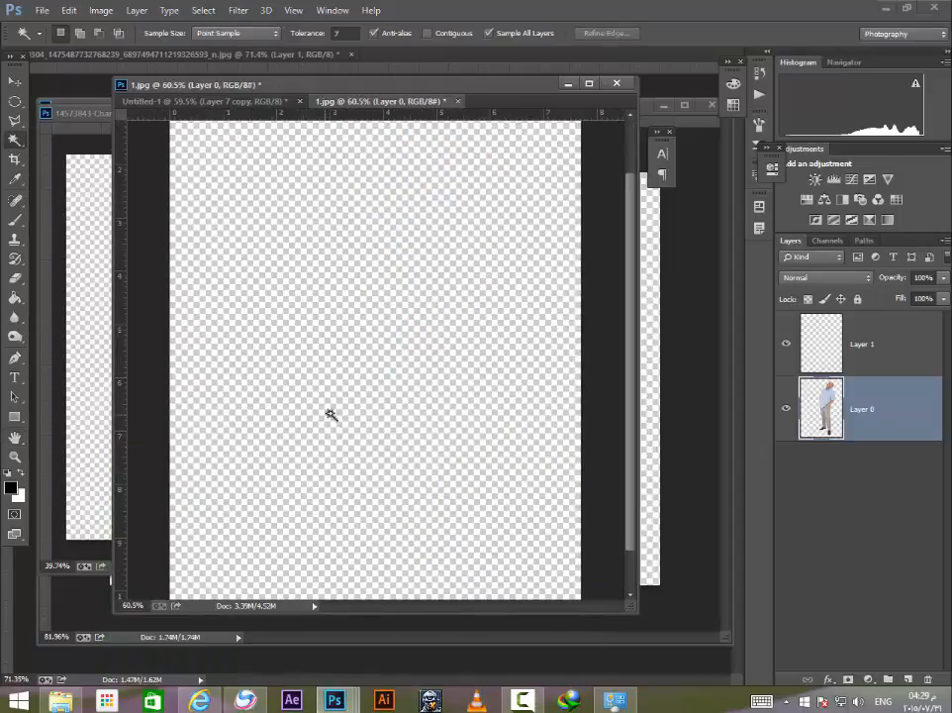
{"action": "scroll", "coordinate": [261, 370], "scroll_direction": "up", "scroll_amount": 3}
{"action": "scroll", "coordinate": [450, 208], "scroll_direction": "down", "scroll_amount": 4}
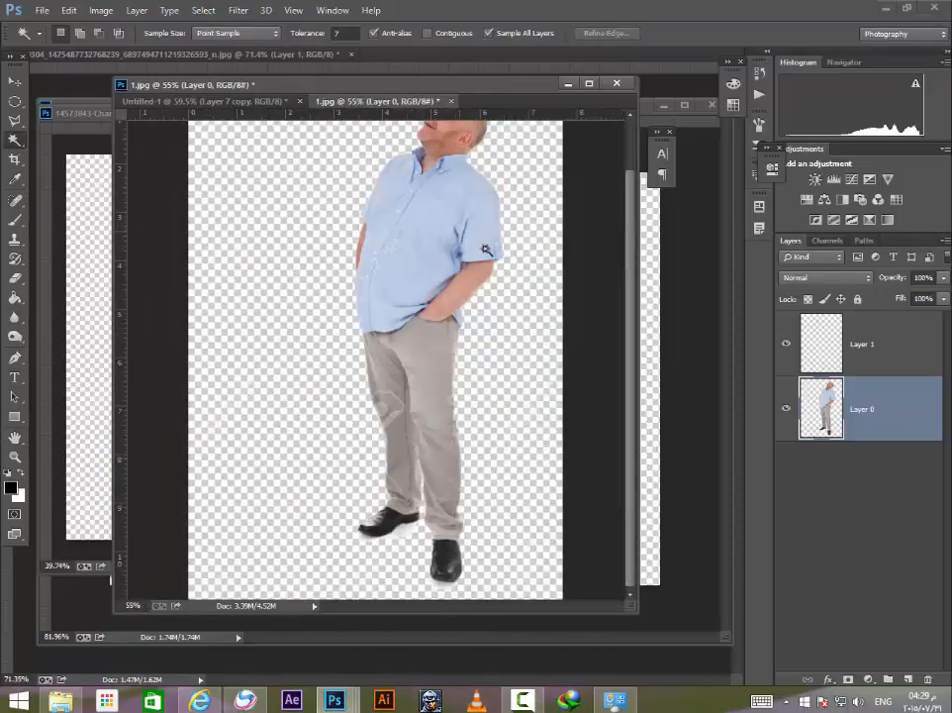
{"action": "scroll", "coordinate": [485, 249], "scroll_direction": "down", "scroll_amount": 1}
{"action": "left_click", "coordinate": [857, 354]}
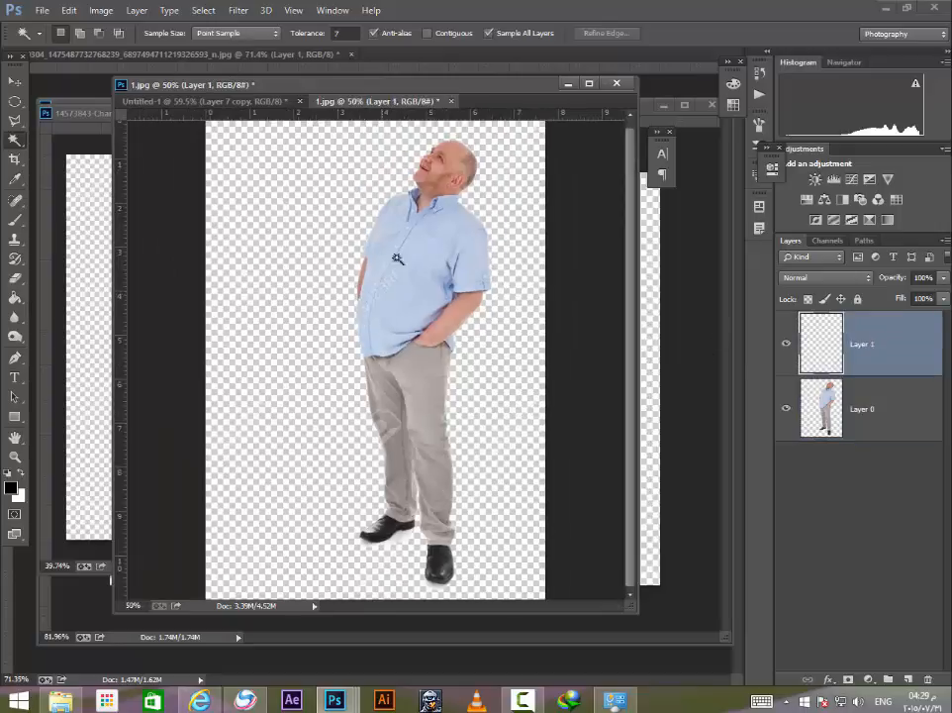
{"action": "left_click", "coordinate": [847, 370], "text": "alt"}
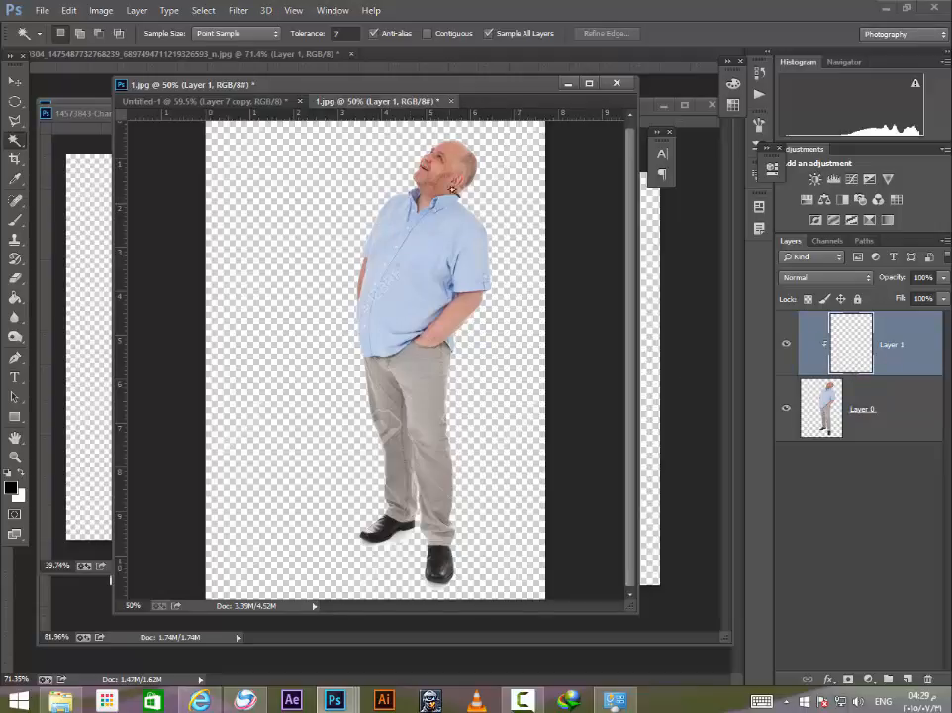
{"action": "key", "text": "ctrl+minus"}
{"action": "left_click", "coordinate": [16, 220]}
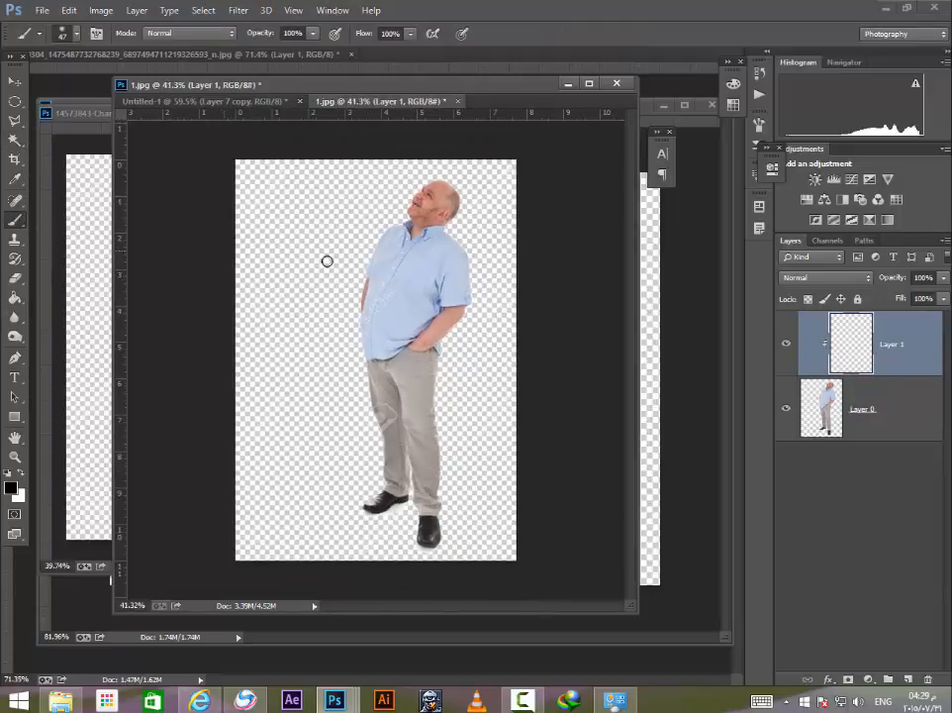
{"action": "mouse_move", "coordinate": [388, 251]}
{"action": "left_mouse_down"}
{"action": "mouse_move", "coordinate": [310, 238]}
{"action": "mouse_move", "coordinate": [316, 231]}
{"action": "left_mouse_up"}
{"action": "key", "text": "ctrl+z"}
Step: Paint out the watermark across the man's shirt on Layer 1 with the Spot Healing Brush, size 15, Content-Aware, sampling all layers
{"action": "scroll", "coordinate": [332, 298], "scroll_direction": "up", "scroll_amount": 3}
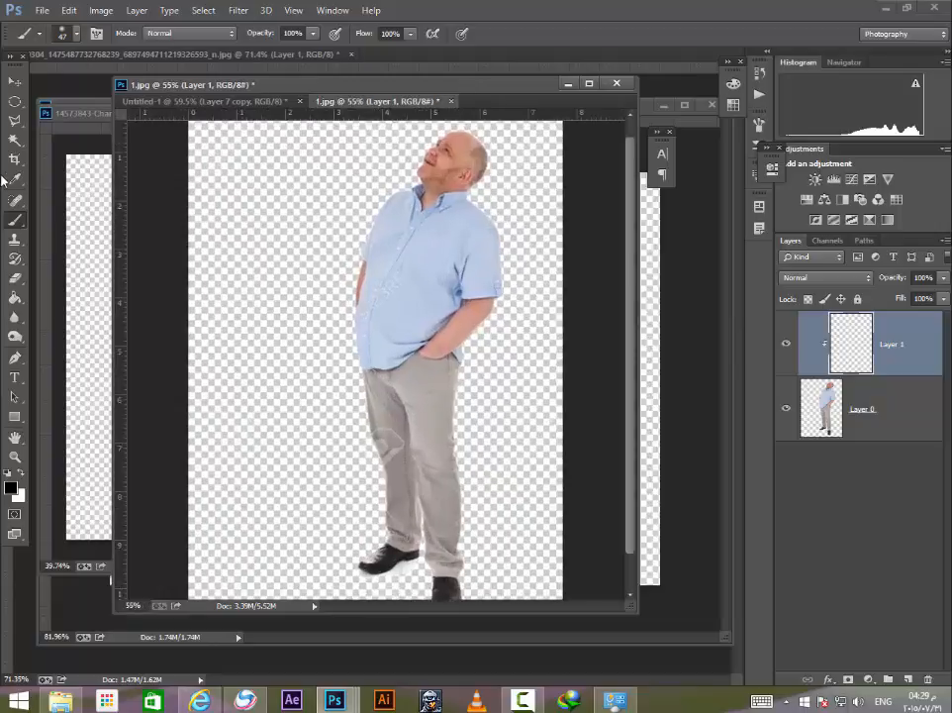
{"action": "left_click", "coordinate": [19, 201]}
{"action": "scroll", "coordinate": [397, 258], "scroll_direction": "up", "scroll_amount": 5}
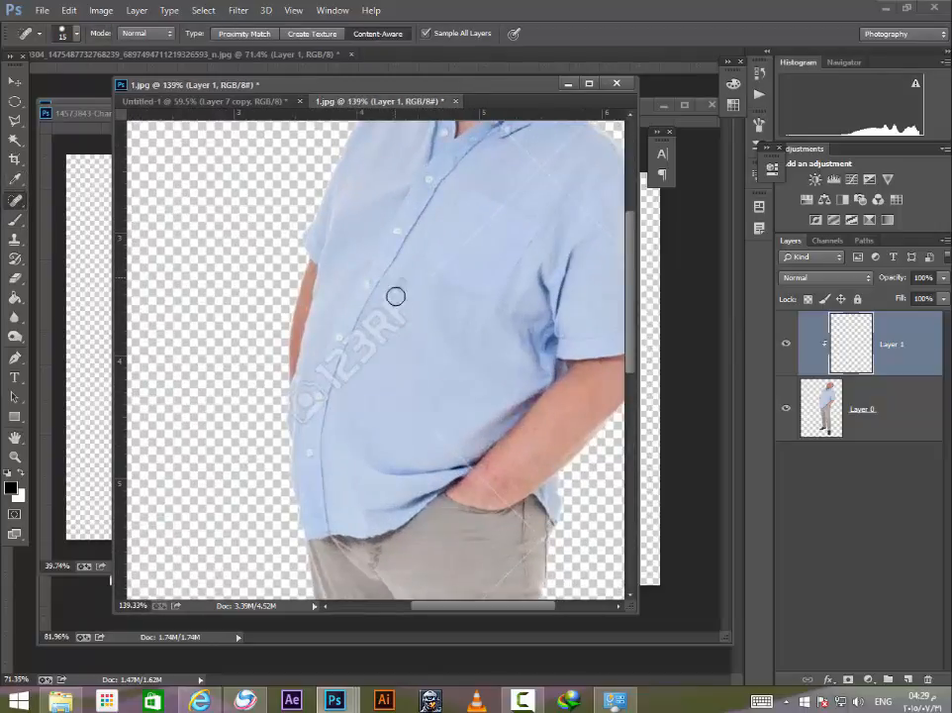
{"action": "left_click", "coordinate": [410, 271]}
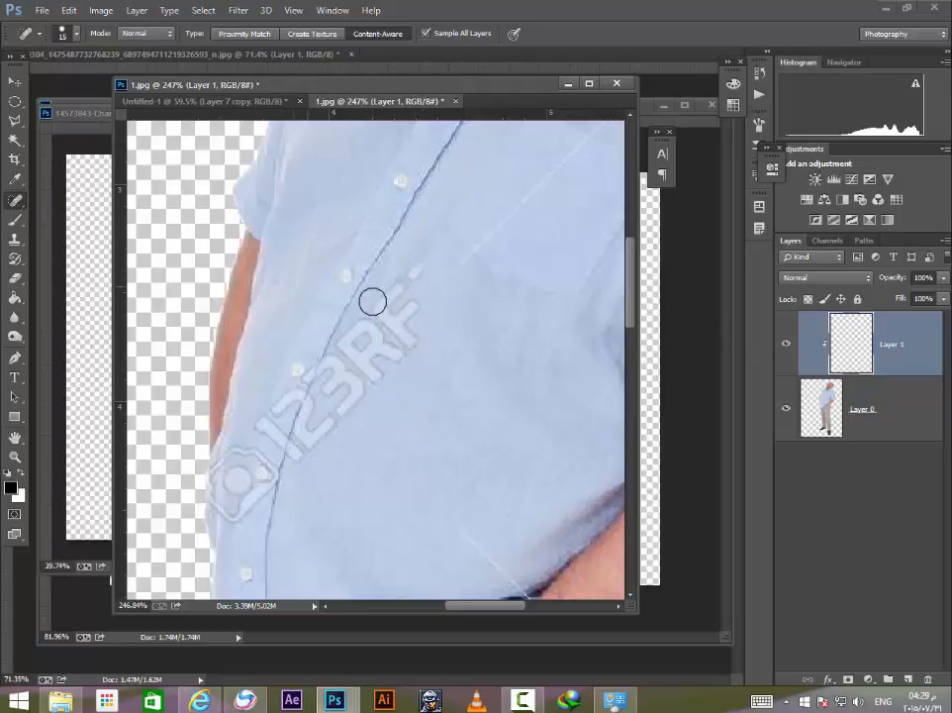
{"action": "left_click", "coordinate": [422, 263]}
{"action": "mouse_move", "coordinate": [405, 299]}
{"action": "left_mouse_down"}
{"action": "mouse_move", "coordinate": [404, 349]}
{"action": "mouse_move", "coordinate": [382, 352]}
{"action": "mouse_move", "coordinate": [391, 338]}
{"action": "mouse_move", "coordinate": [364, 344]}
{"action": "mouse_move", "coordinate": [364, 410]}
{"action": "left_mouse_up"}
{"action": "mouse_move", "coordinate": [370, 368]}
{"action": "left_mouse_down"}
{"action": "mouse_move", "coordinate": [331, 371]}
{"action": "mouse_move", "coordinate": [337, 416]}
{"action": "left_mouse_up"}
{"action": "mouse_move", "coordinate": [330, 372]}
{"action": "left_mouse_down"}
{"action": "mouse_move", "coordinate": [331, 394]}
{"action": "mouse_move", "coordinate": [260, 434]}
{"action": "left_mouse_up"}
{"action": "left_click_drag", "start_coordinate": [319, 398], "coordinate": [304, 466]}
{"action": "left_click_drag", "start_coordinate": [315, 420], "coordinate": [304, 442]}
{"action": "left_click_drag", "start_coordinate": [245, 447], "coordinate": [223, 467]}
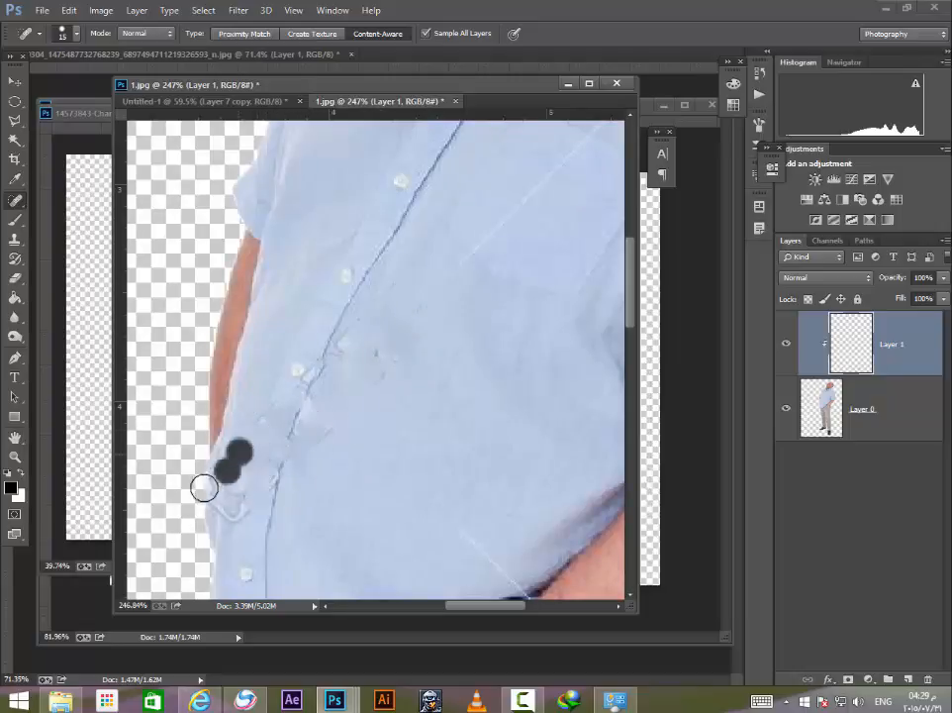
{"action": "left_click", "coordinate": [236, 508]}
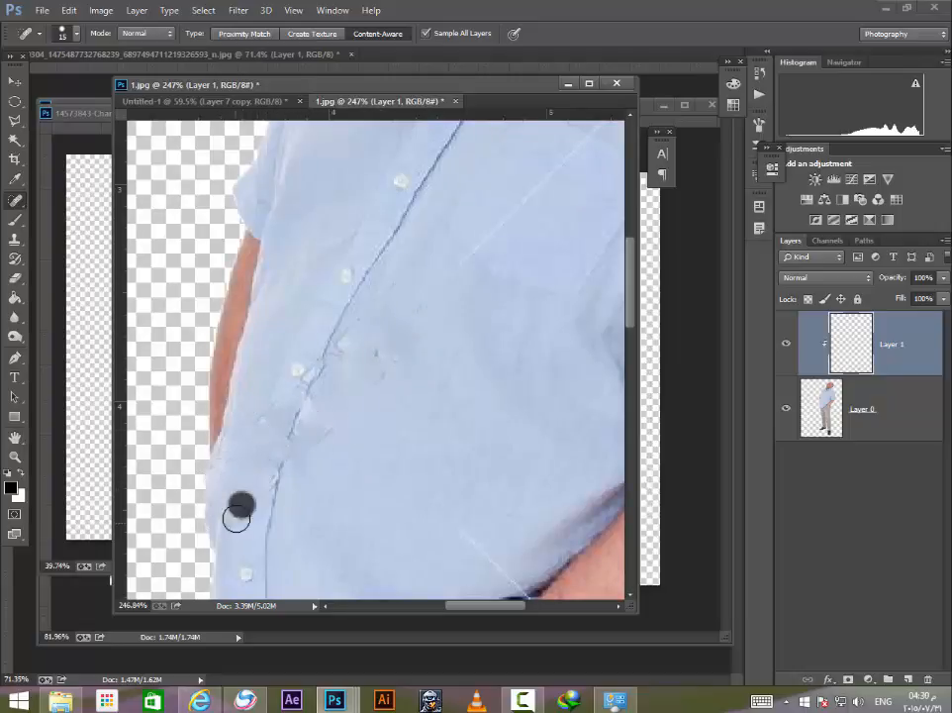
{"action": "left_click", "coordinate": [358, 325]}
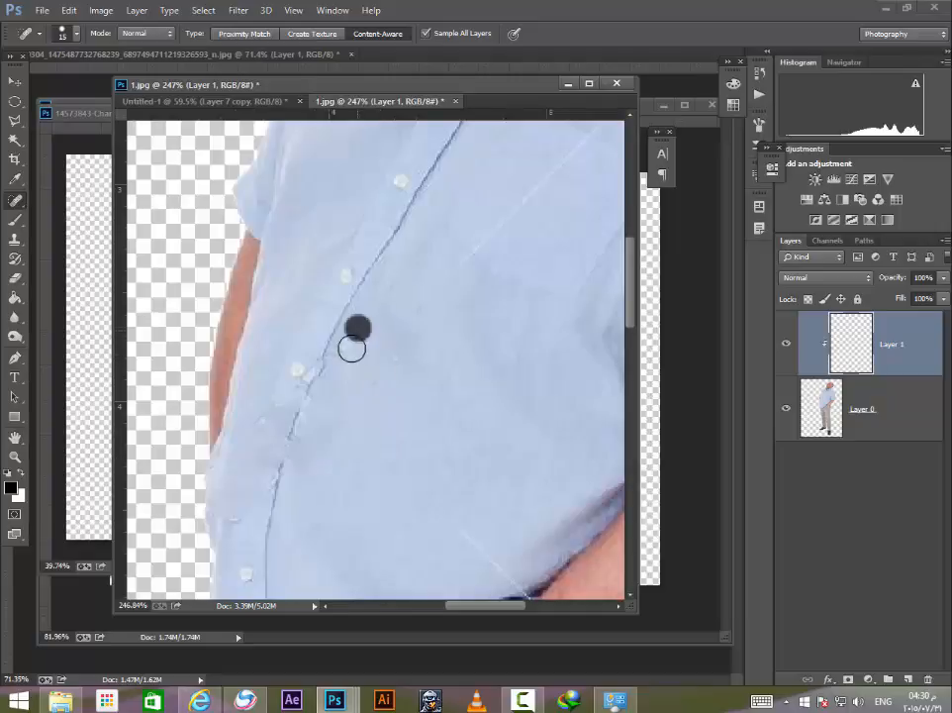
Step: Heal the camera-shaped watermark at the knee of the man's trousers with the Spot Healing Brush
{"action": "scroll", "coordinate": [339, 362], "scroll_direction": "down", "scroll_amount": 6}
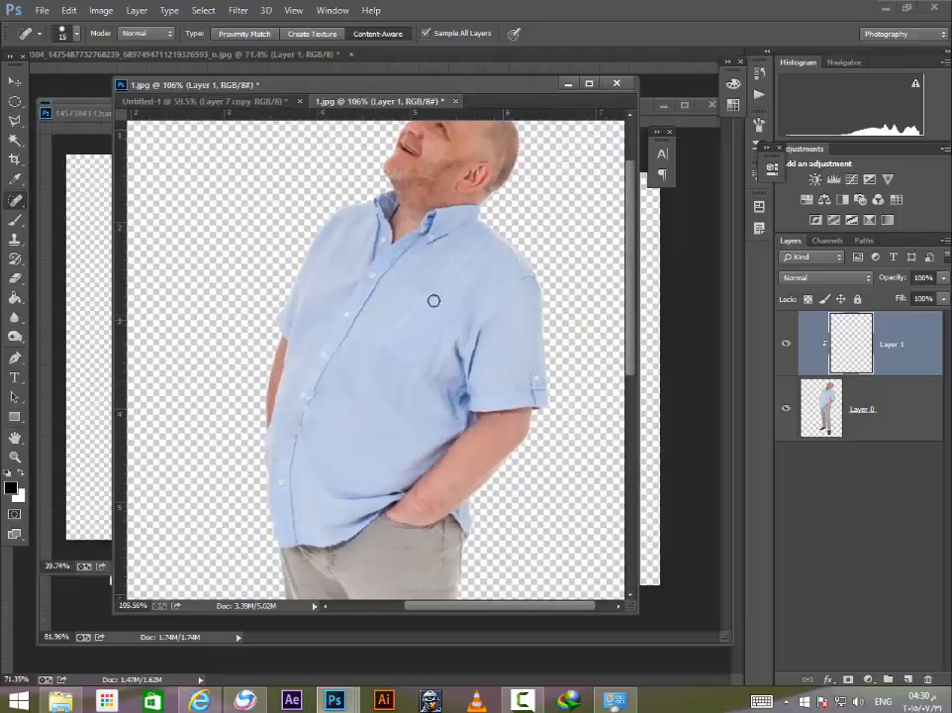
{"action": "scroll", "coordinate": [421, 443], "scroll_direction": "down", "scroll_amount": 2}
{"action": "scroll", "coordinate": [395, 416], "scroll_direction": "up", "scroll_amount": 5}
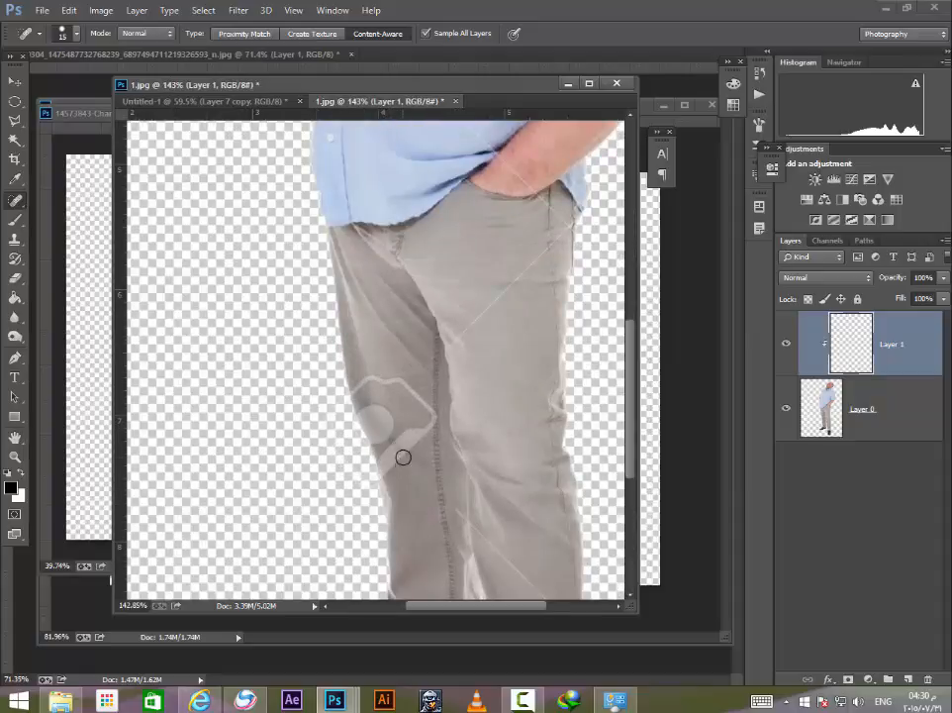
{"action": "mouse_move", "coordinate": [404, 439]}
{"action": "left_mouse_down"}
{"action": "mouse_move", "coordinate": [369, 490]}
{"action": "mouse_move", "coordinate": [428, 419]}
{"action": "mouse_move", "coordinate": [386, 402]}
{"action": "mouse_move", "coordinate": [384, 378]}
{"action": "mouse_move", "coordinate": [369, 424]}
{"action": "mouse_move", "coordinate": [336, 425]}
{"action": "left_mouse_up"}
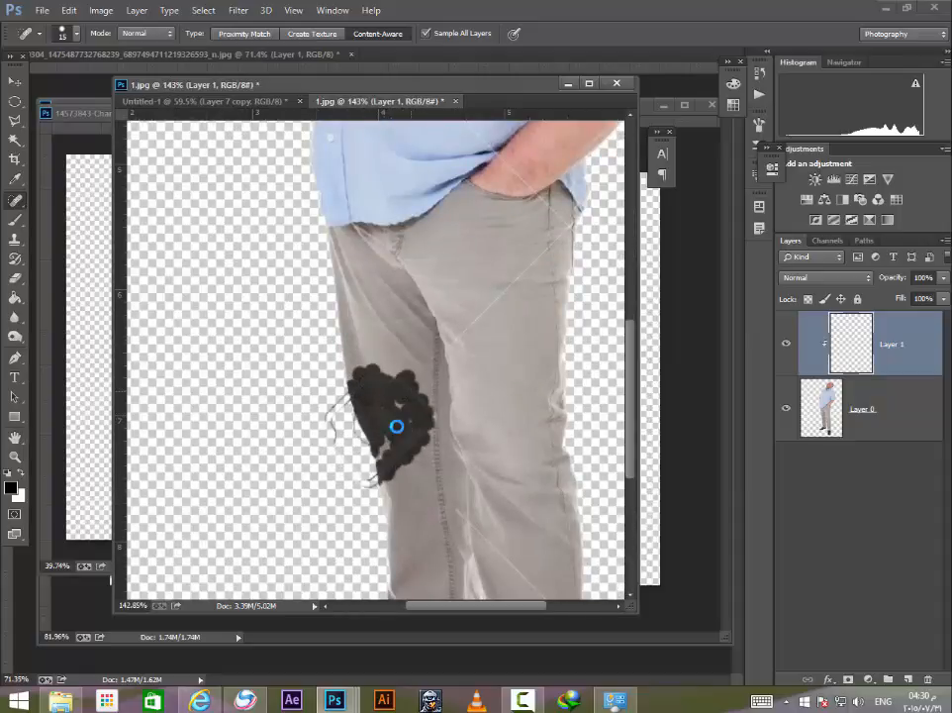
{"action": "mouse_move", "coordinate": [396, 426]}
{"action": "left_mouse_down"}
{"action": "mouse_move", "coordinate": [408, 405]}
{"action": "mouse_move", "coordinate": [379, 456]}
{"action": "left_mouse_up"}
{"action": "left_click_drag", "start_coordinate": [373, 437], "coordinate": [355, 398]}
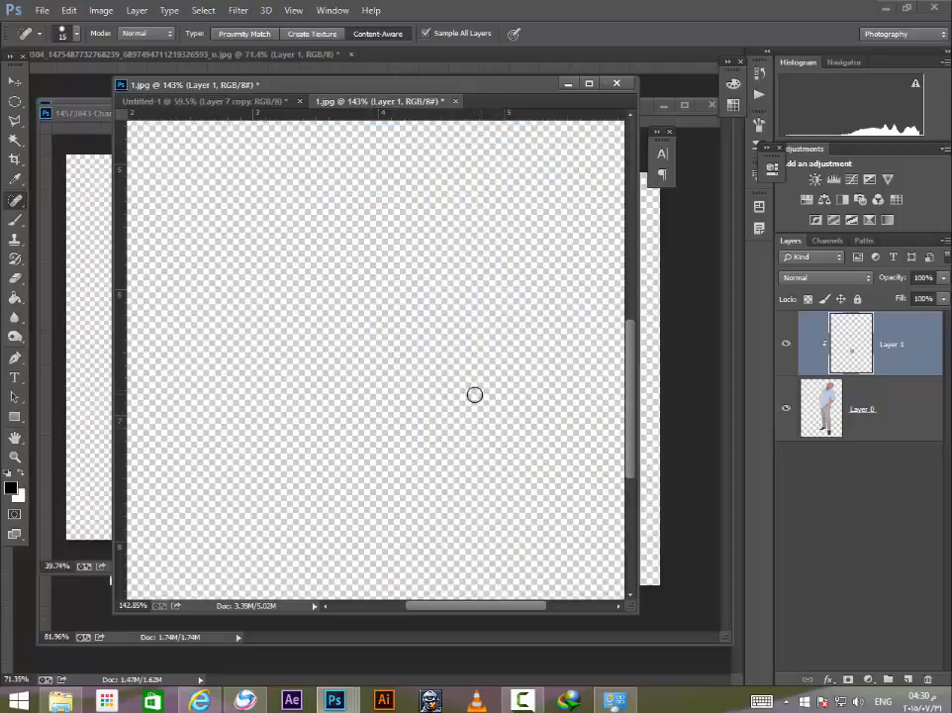
Step: Heal the thin diagonal watermark lines across the trousers, the shirt hem and the hand in the pocket
{"action": "scroll", "coordinate": [475, 404], "scroll_direction": "down", "scroll_amount": 3}
{"action": "scroll", "coordinate": [528, 302], "scroll_direction": "up", "scroll_amount": 3}
{"action": "mouse_move", "coordinate": [512, 298]}
{"action": "left_mouse_down"}
{"action": "mouse_move", "coordinate": [452, 355]}
{"action": "mouse_move", "coordinate": [535, 272]}
{"action": "mouse_move", "coordinate": [506, 310]}
{"action": "left_mouse_up"}
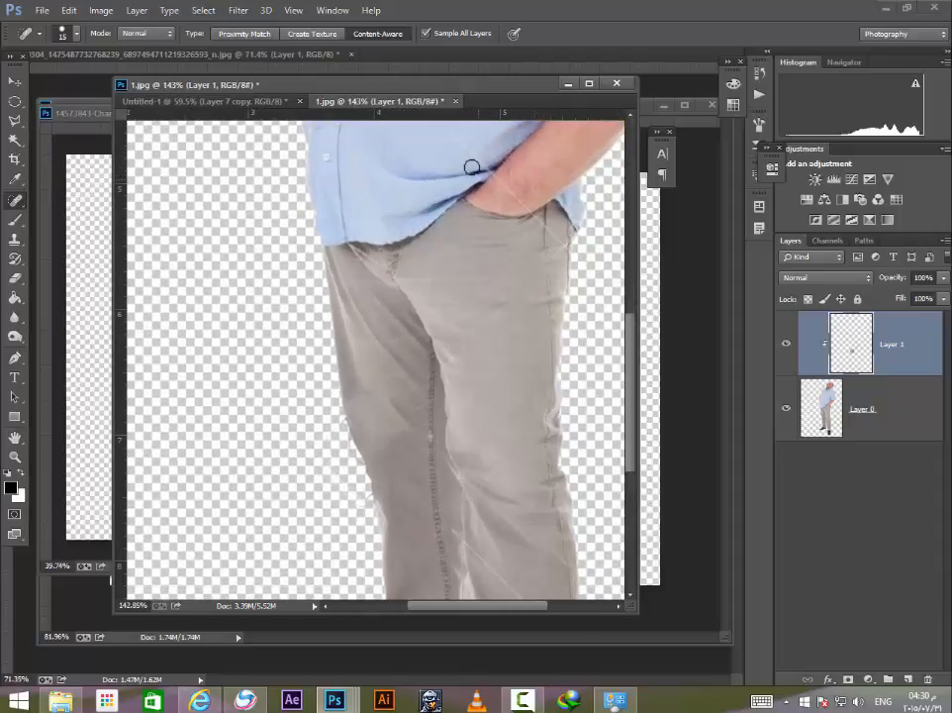
{"action": "left_click_drag", "start_coordinate": [472, 168], "coordinate": [455, 142]}
{"action": "left_click_drag", "start_coordinate": [516, 202], "coordinate": [518, 204]}
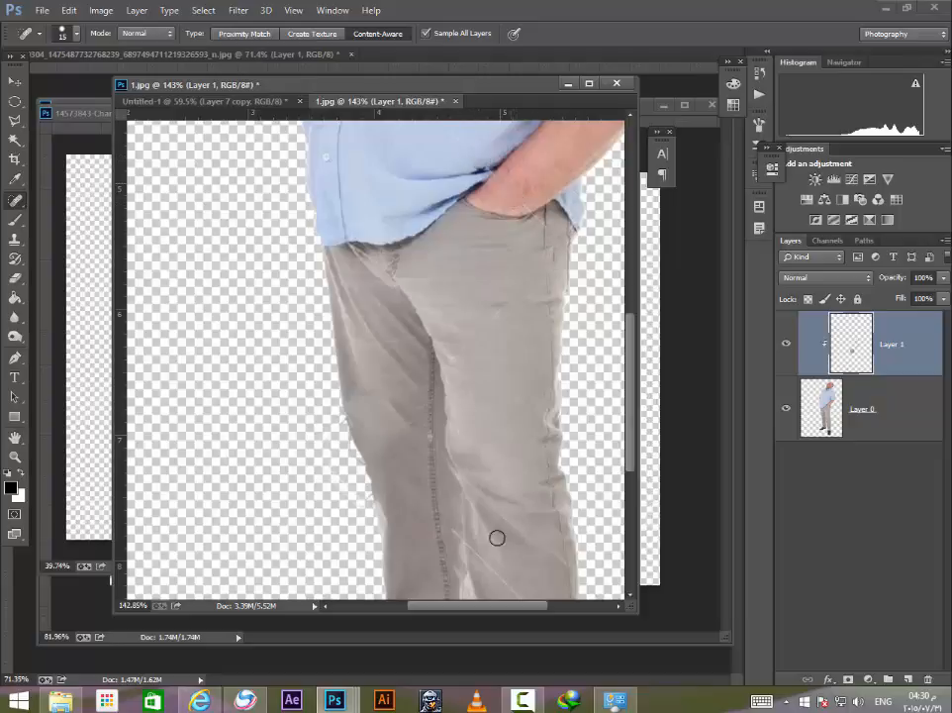
{"action": "left_click_drag", "start_coordinate": [489, 564], "coordinate": [537, 599]}
Step: Erase the white shadow remnants around both shoes on Layer 0 with a soft 78 px Eraser
{"action": "scroll", "coordinate": [524, 586], "scroll_direction": "down", "scroll_amount": 4}
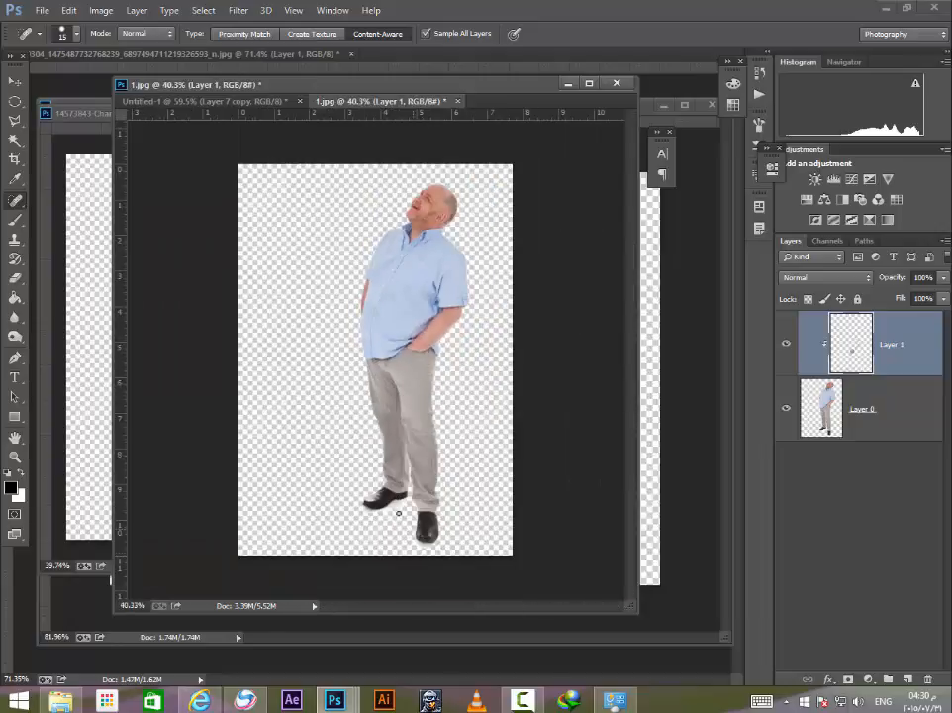
{"action": "scroll", "coordinate": [396, 376], "scroll_direction": "up", "scroll_amount": 3}
{"action": "scroll", "coordinate": [295, 324], "scroll_direction": "down", "scroll_amount": 3}
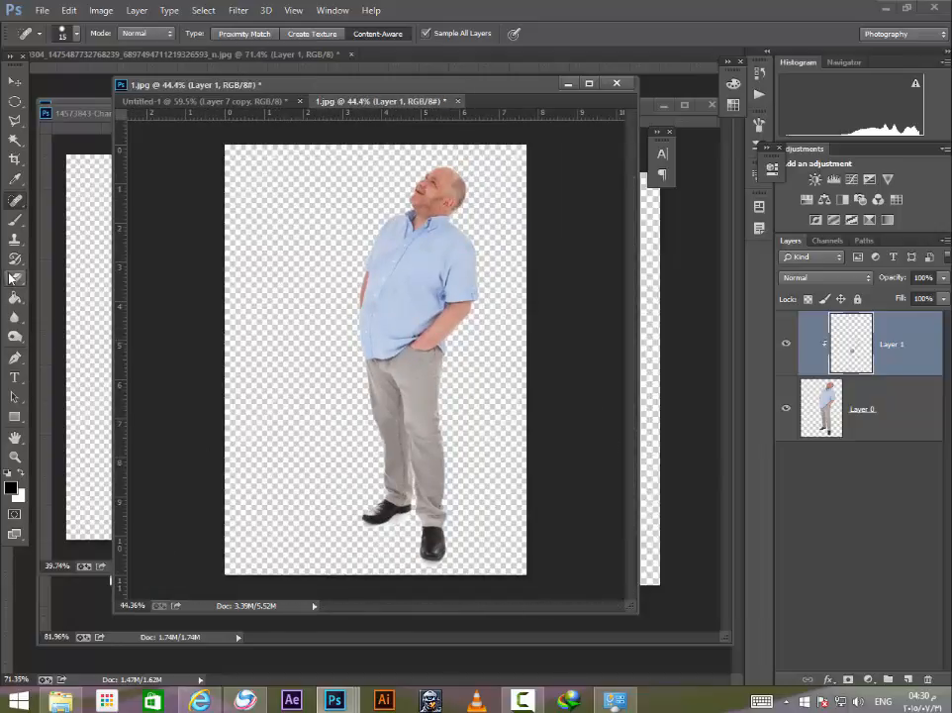
{"action": "key", "text": "e"}
{"action": "scroll", "coordinate": [346, 567], "scroll_direction": "up", "scroll_amount": 5}
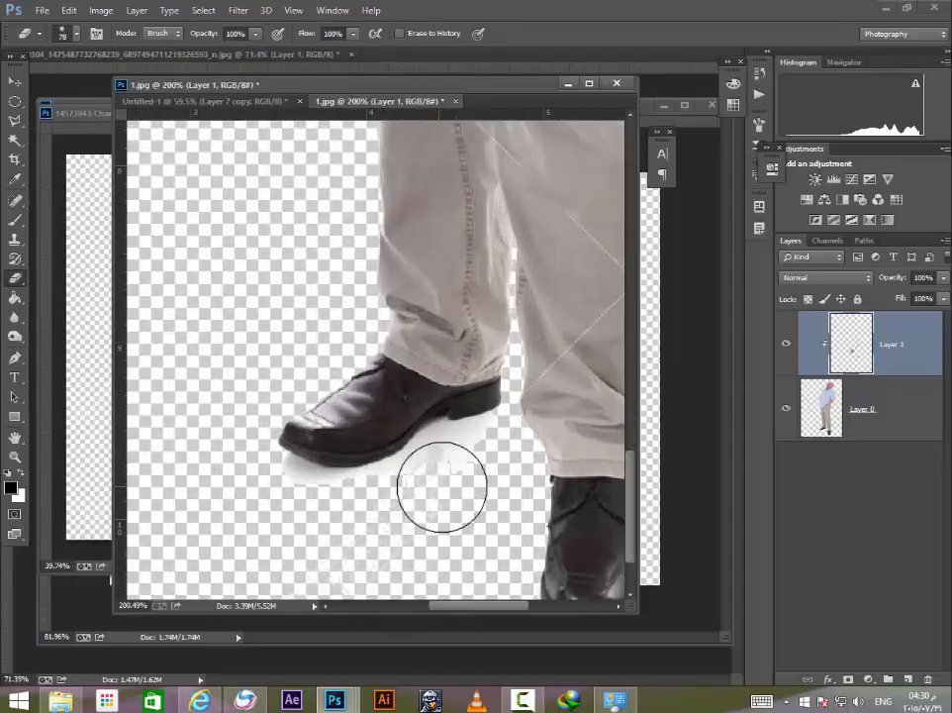
{"action": "left_click", "coordinate": [841, 428]}
{"action": "mouse_move", "coordinate": [262, 495]}
{"action": "left_mouse_down"}
{"action": "mouse_move", "coordinate": [462, 483]}
{"action": "mouse_move", "coordinate": [249, 554]}
{"action": "mouse_move", "coordinate": [270, 518]}
{"action": "mouse_move", "coordinate": [240, 493]}
{"action": "mouse_move", "coordinate": [268, 513]}
{"action": "left_mouse_up"}
{"action": "scroll", "coordinate": [268, 513], "scroll_direction": "down", "scroll_amount": 5}
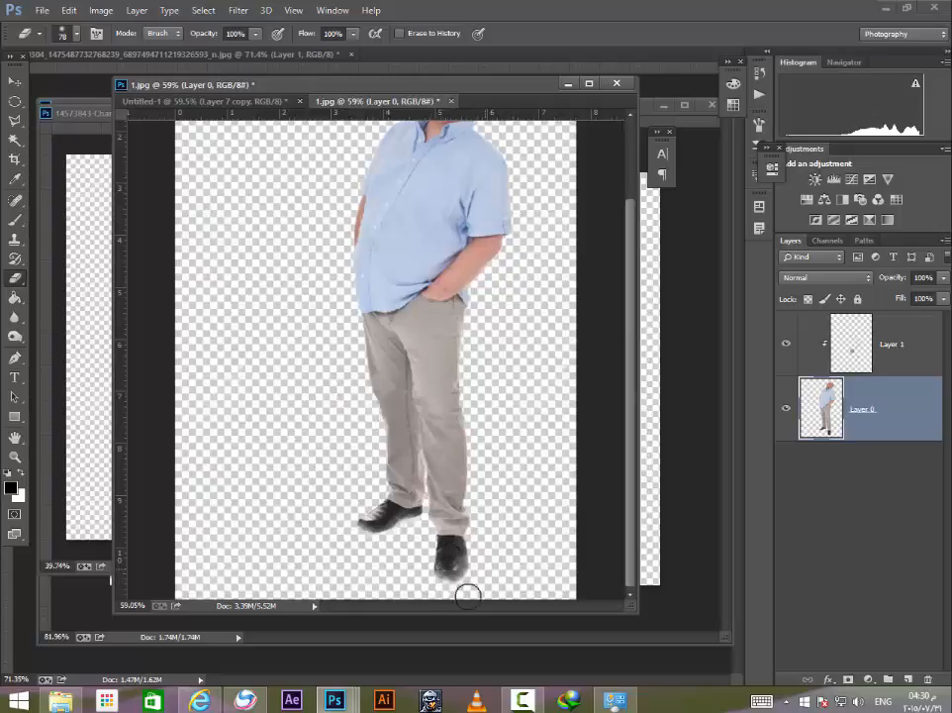
{"action": "scroll", "coordinate": [297, 326], "scroll_direction": "down", "scroll_amount": 2}
{"action": "scroll", "coordinate": [319, 297], "scroll_direction": "up", "scroll_amount": 2}
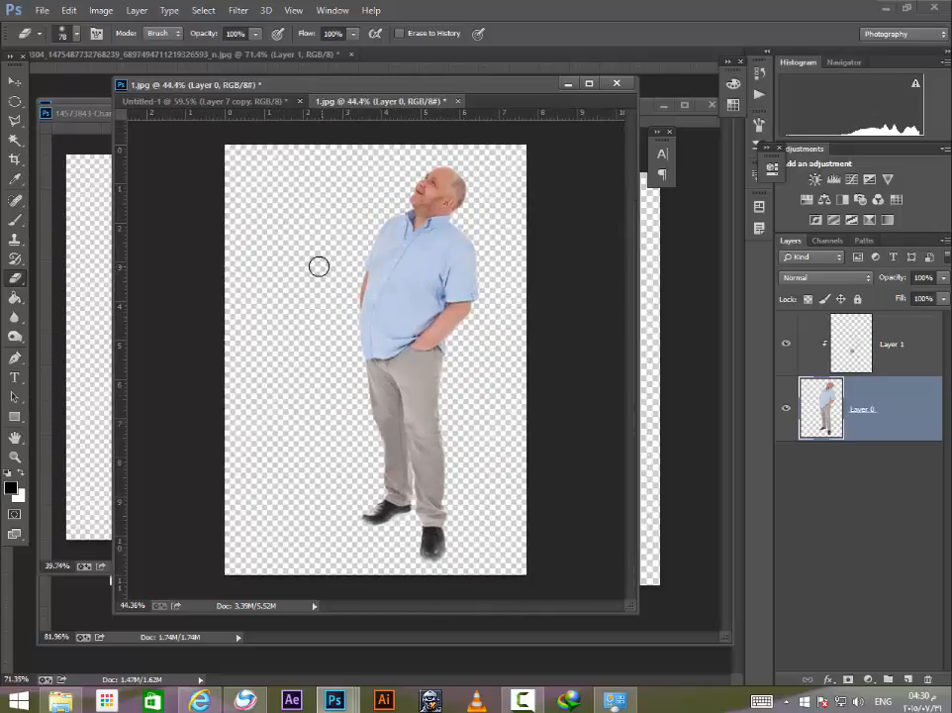
Step: Choose the soft round brush tip with 0% hardness for the Eraser
{"action": "right_click", "coordinate": [319, 261]}
{"action": "double_click", "coordinate": [345, 366]}
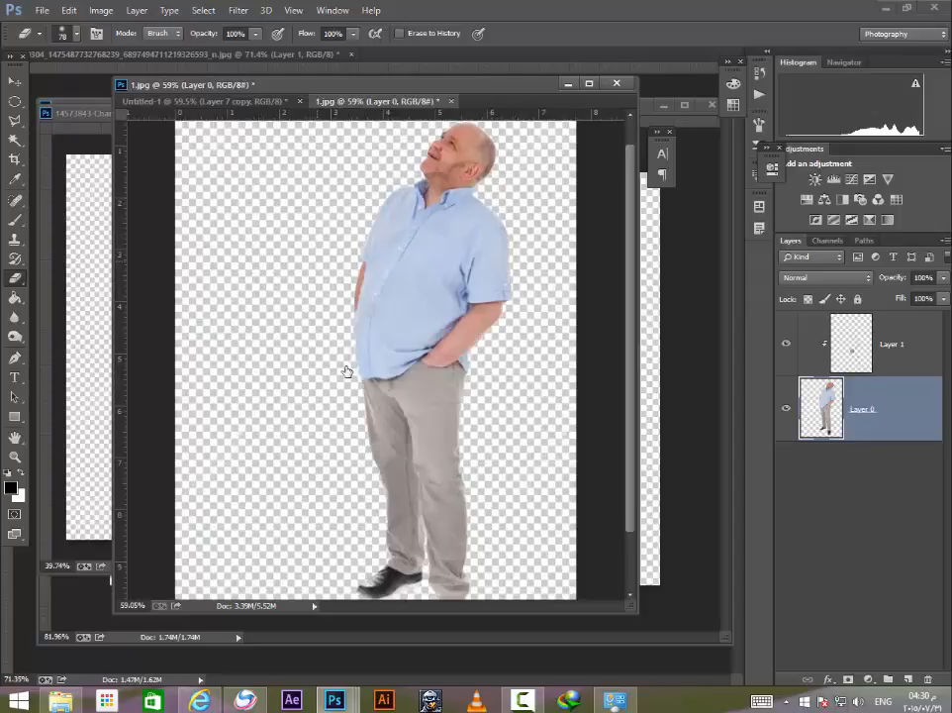
{"action": "right_click", "coordinate": [336, 364]}
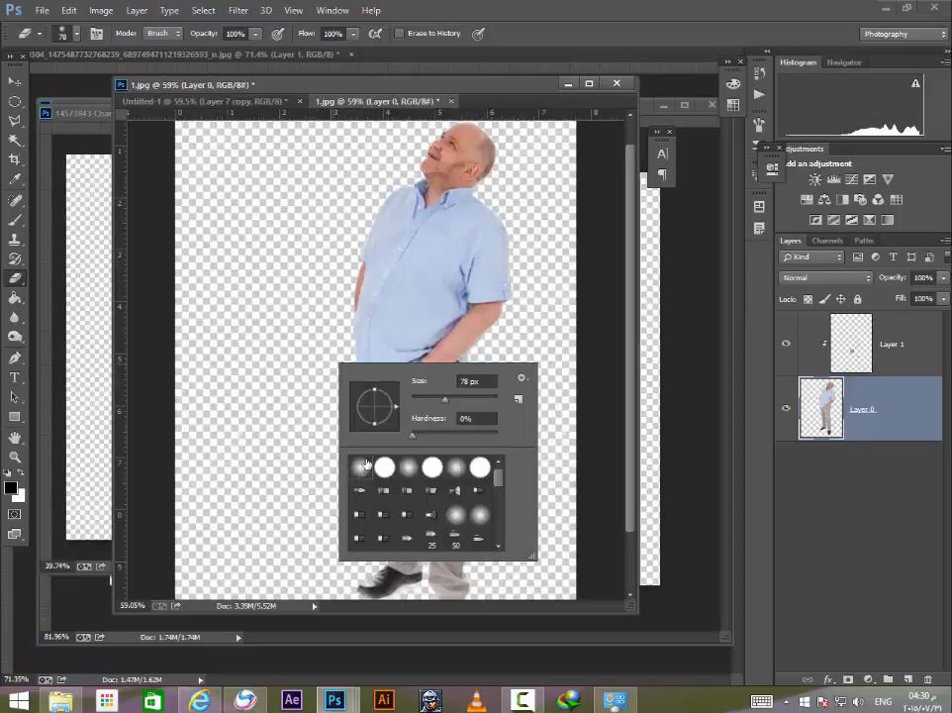
{"action": "key", "text": "Escape"}
Step: Undock 1.jpg from the tab group into its own floating window, placed over the Untitled-1 window
{"action": "scroll", "coordinate": [315, 287], "scroll_direction": "down", "scroll_amount": 3}
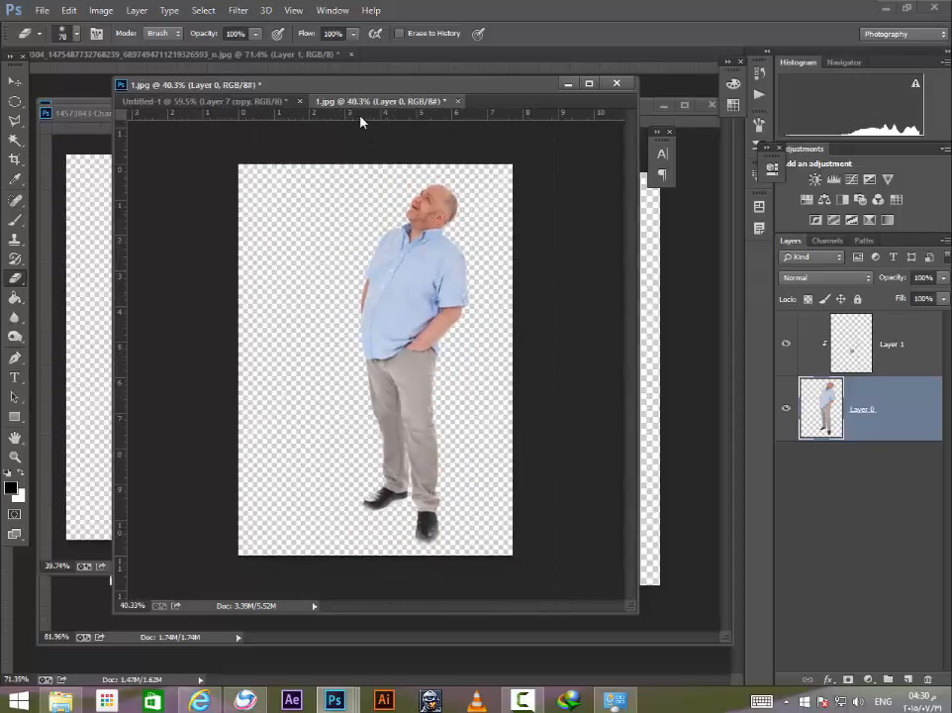
{"action": "left_click_drag", "start_coordinate": [361, 101], "coordinate": [364, 100]}
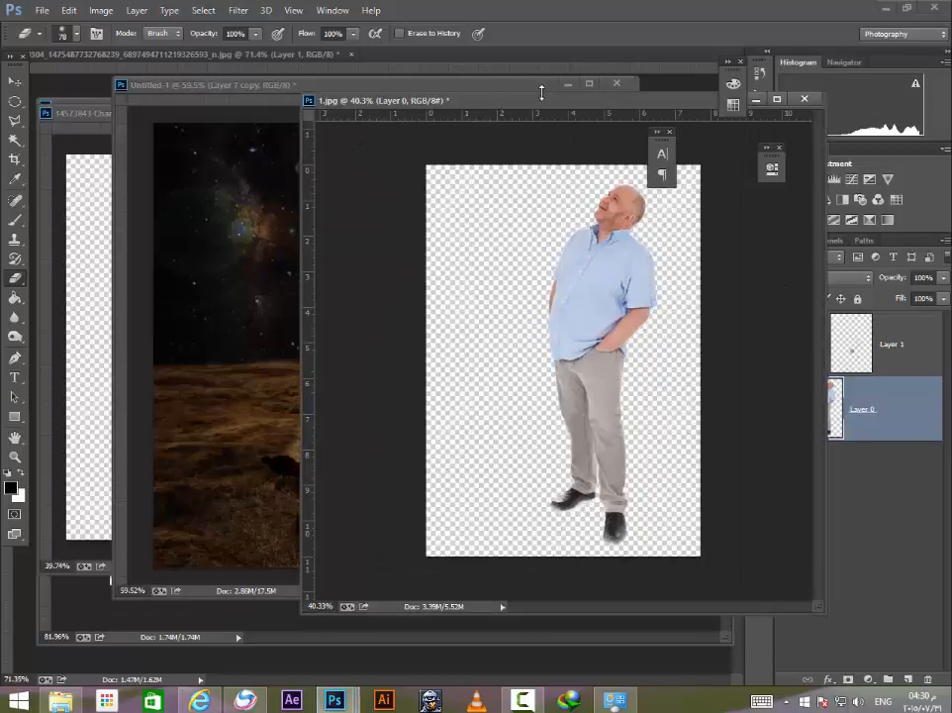
{"action": "left_click_drag", "start_coordinate": [541, 92], "coordinate": [375, 100]}
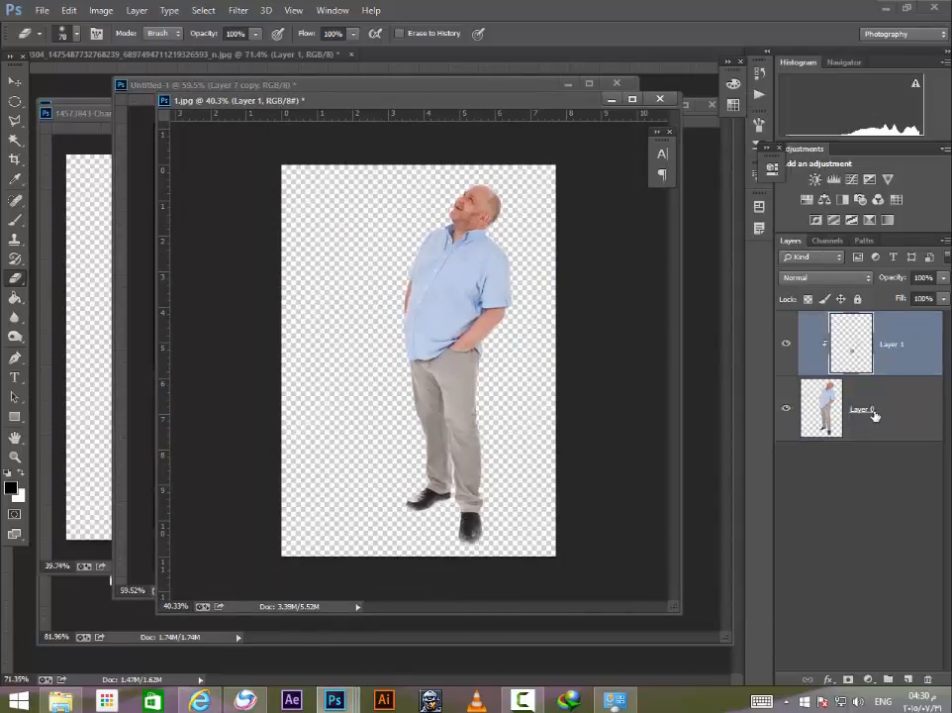
Step: Merge Layer 1 with Layer 0, then add a new layer beneath the man and fill it with black
{"action": "right_click", "coordinate": [875, 415]}
{"action": "left_click", "coordinate": [776, 447]}
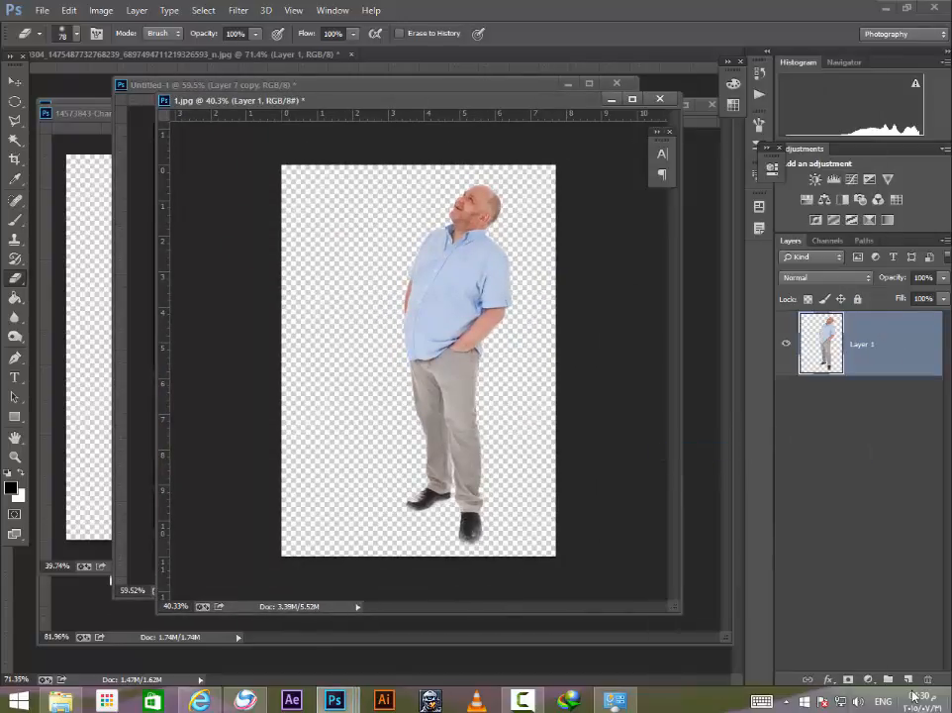
{"action": "left_click_drag", "start_coordinate": [865, 353], "coordinate": [863, 439]}
{"action": "key", "text": "alt+BackSpace"}
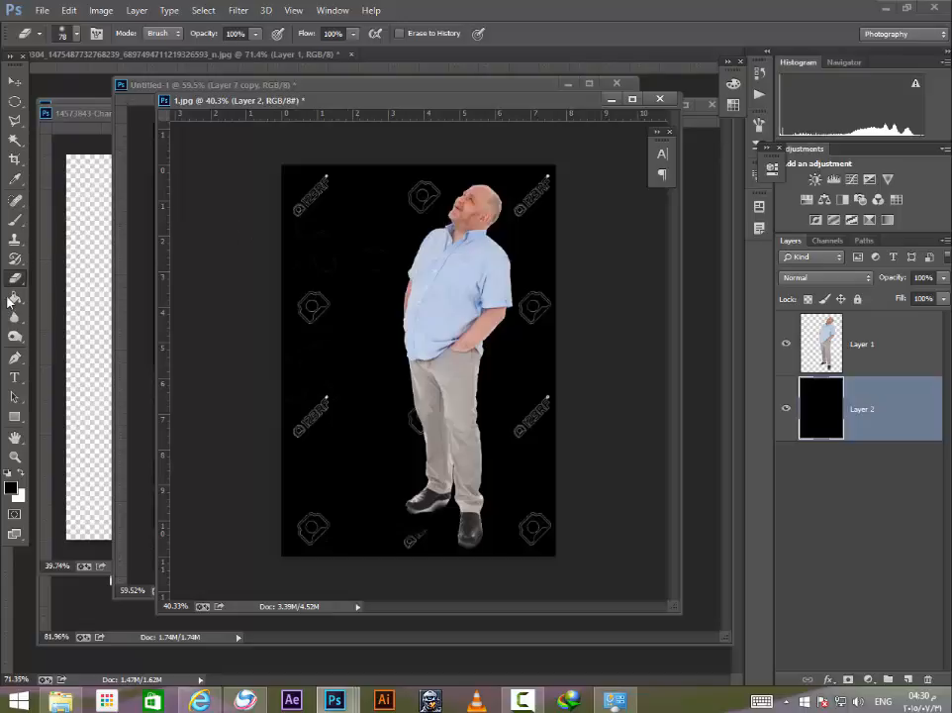
Step: Enlarge the Eraser to 261 px and erase the leftover watermark outlines on both sides of the man on Layer 1
{"action": "right_click", "coordinate": [425, 303]}
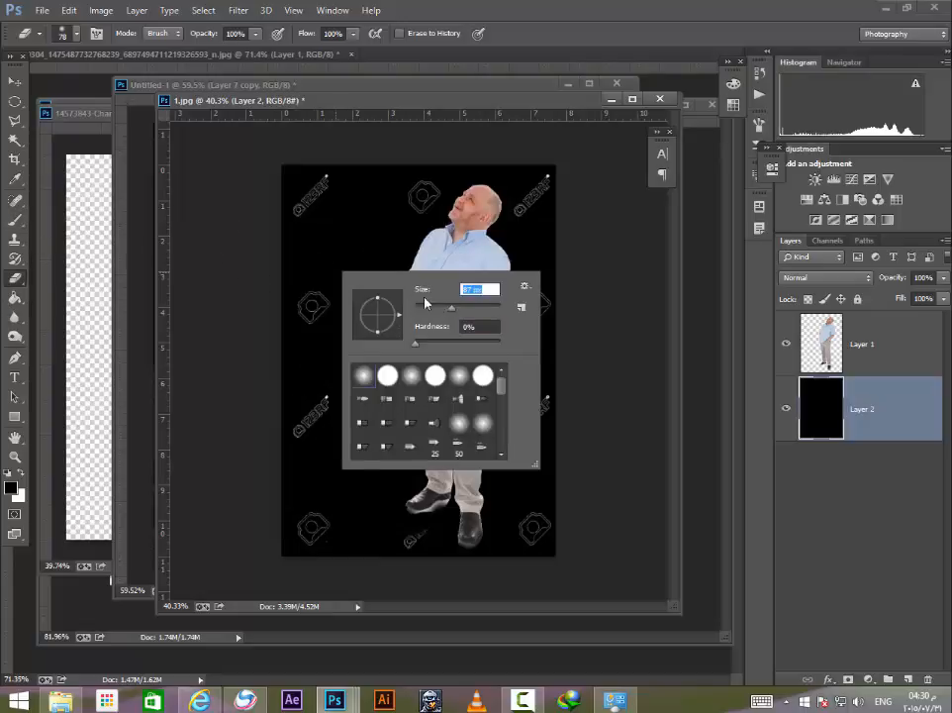
{"action": "left_click", "coordinate": [482, 306]}
{"action": "mouse_move", "coordinate": [302, 247]}
{"action": "left_mouse_down"}
{"action": "mouse_move", "coordinate": [326, 178]}
{"action": "mouse_move", "coordinate": [342, 168]}
{"action": "mouse_move", "coordinate": [287, 233]}
{"action": "left_mouse_up"}
{"action": "key", "text": "ctrl+z"}
{"action": "left_click", "coordinate": [862, 343]}
{"action": "left_click_drag", "start_coordinate": [323, 305], "coordinate": [318, 445]}
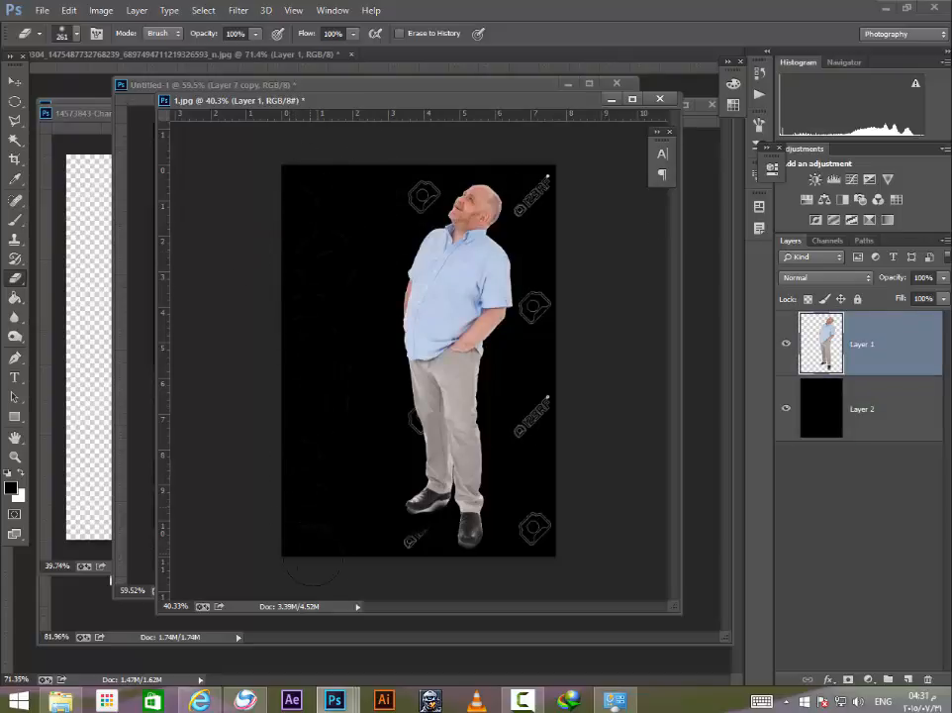
{"action": "mouse_move", "coordinate": [589, 561]}
{"action": "left_mouse_down"}
{"action": "mouse_move", "coordinate": [546, 522]}
{"action": "mouse_move", "coordinate": [540, 445]}
{"action": "mouse_move", "coordinate": [555, 388]}
{"action": "mouse_move", "coordinate": [554, 319]}
{"action": "left_mouse_up"}
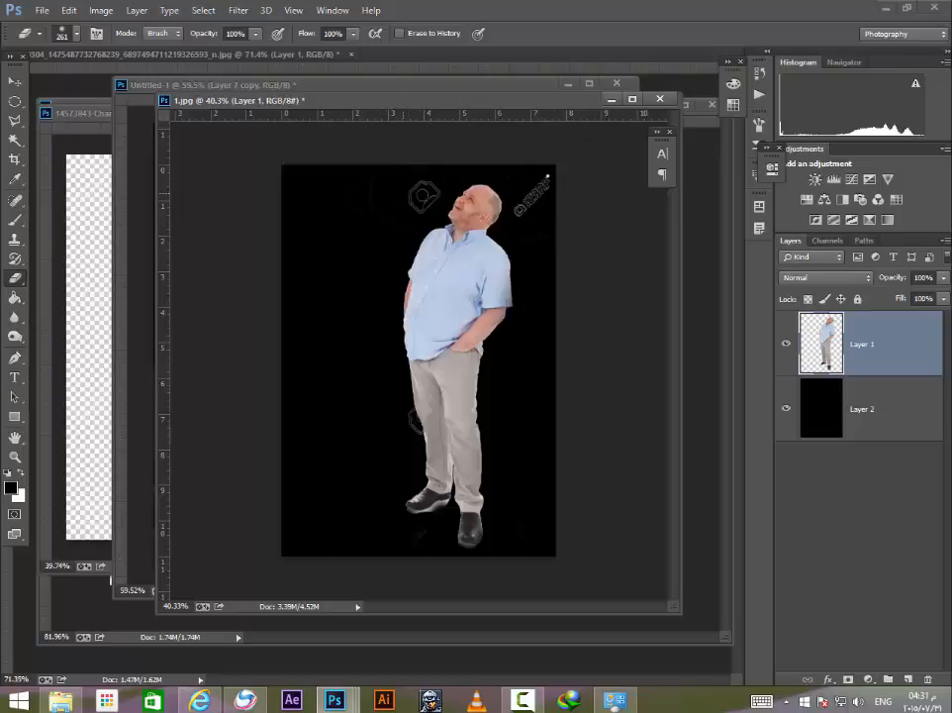
Step: Erase the remaining watermark outlines on both sides of the man's head on Layer 1
{"action": "scroll", "coordinate": [417, 224], "scroll_direction": "up", "scroll_amount": 6}
{"action": "mouse_move", "coordinate": [369, 149]}
{"action": "left_mouse_down"}
{"action": "mouse_move", "coordinate": [425, 127]}
{"action": "mouse_move", "coordinate": [401, 138]}
{"action": "left_mouse_up"}
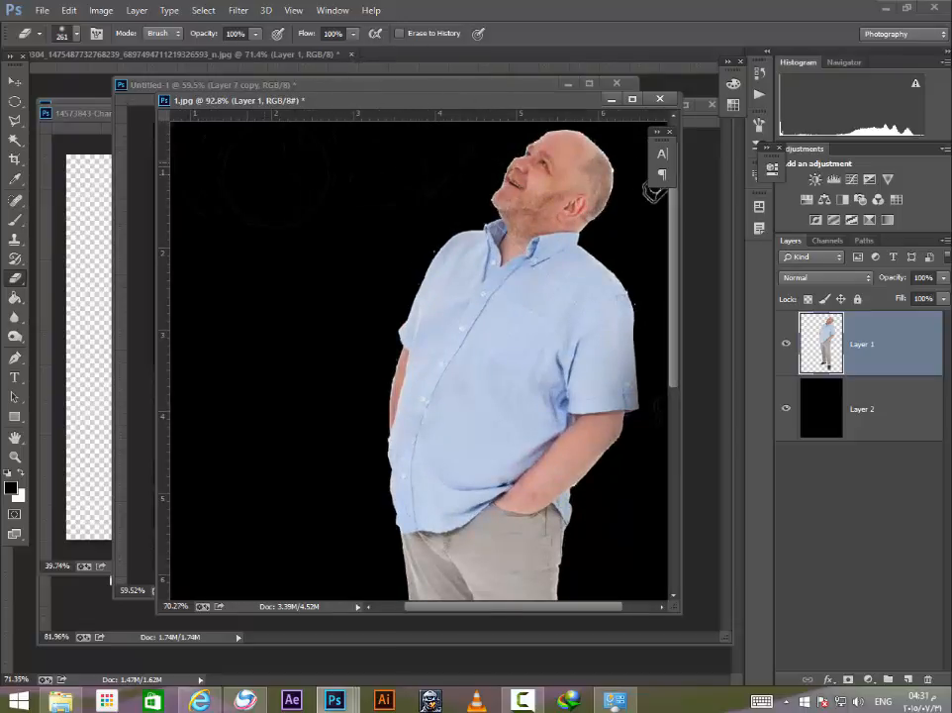
{"action": "scroll", "coordinate": [406, 118], "scroll_direction": "down", "scroll_amount": 3}
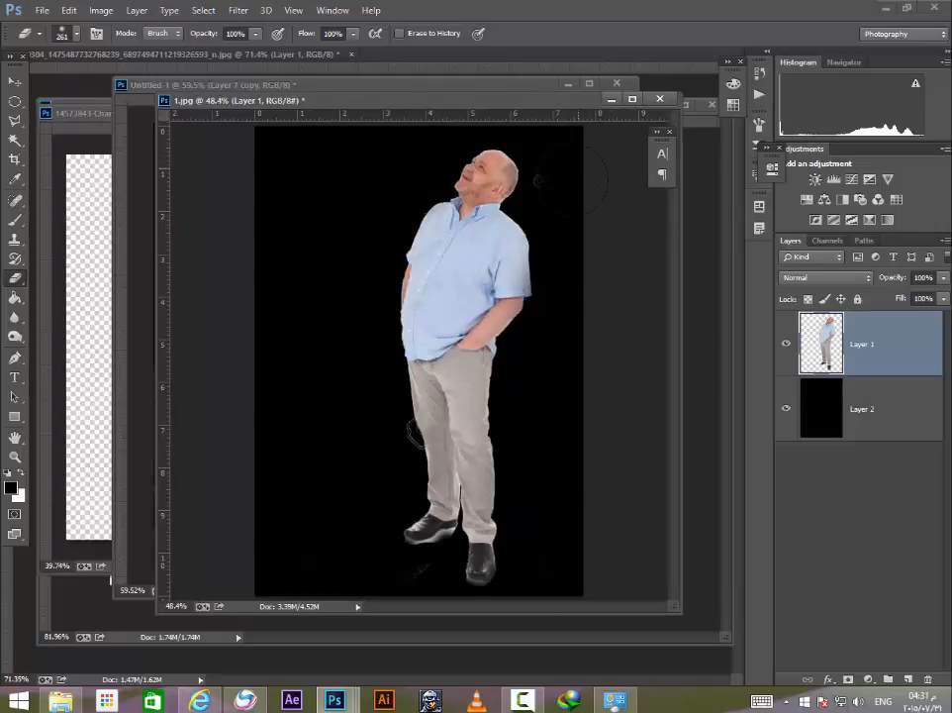
{"action": "scroll", "coordinate": [389, 539], "scroll_direction": "down", "scroll_amount": 3}
Step: Reduce the Eraser to 51 px and erase the watermark remnants beside the man's legs and shoes
{"action": "scroll", "coordinate": [385, 553], "scroll_direction": "up", "scroll_amount": 8}
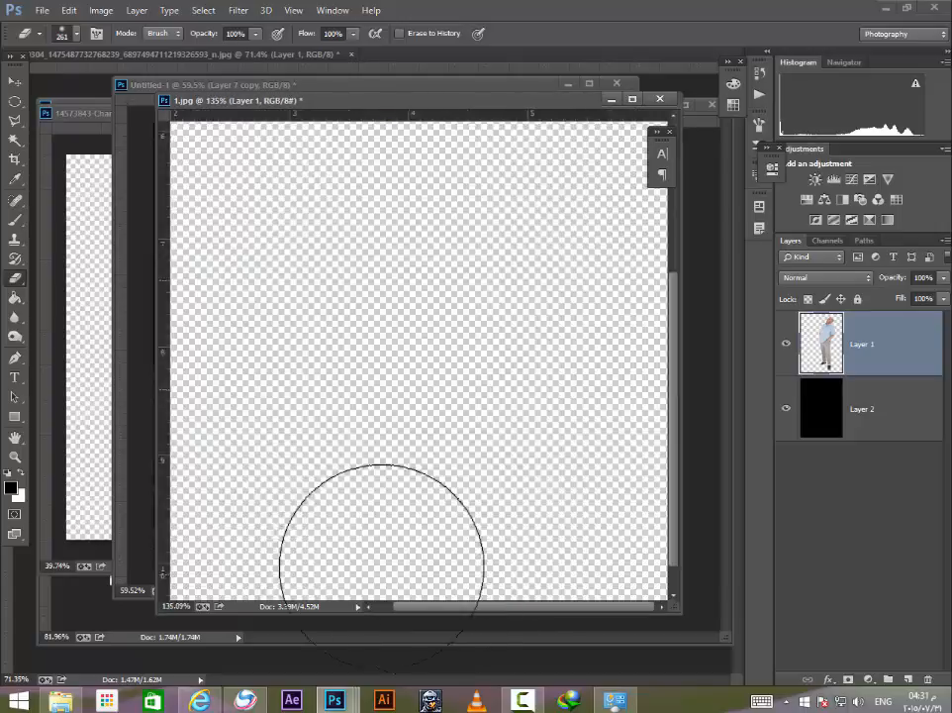
{"action": "right_click", "coordinate": [345, 440]}
{"action": "left_click", "coordinate": [440, 479]}
{"action": "scroll", "coordinate": [297, 376], "scroll_direction": "down", "scroll_amount": 2}
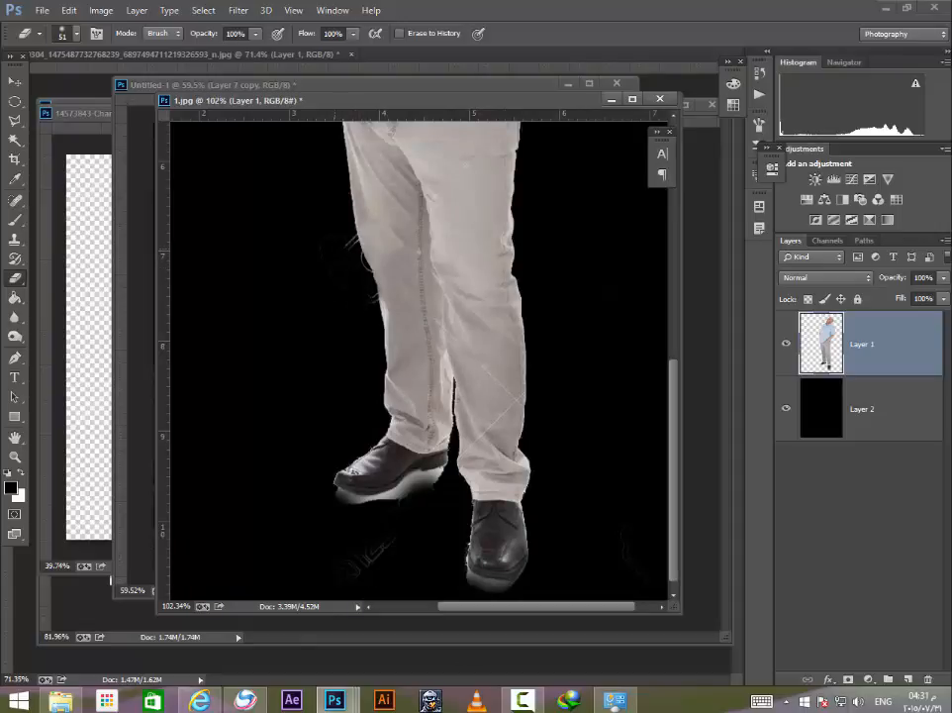
{"action": "scroll", "coordinate": [500, 579], "scroll_direction": "down", "scroll_amount": 2}
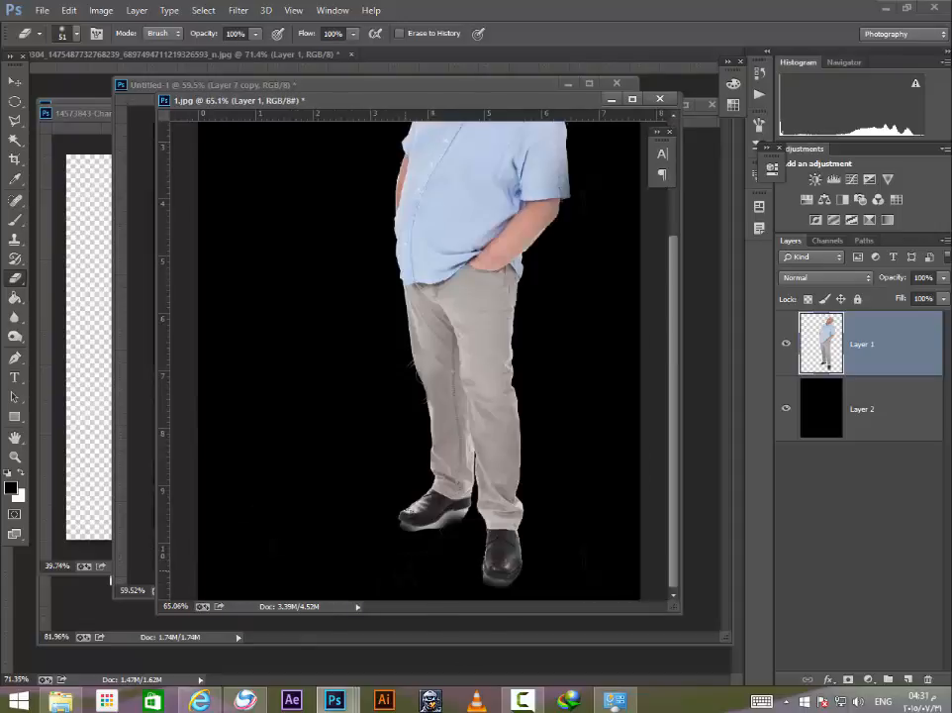
{"action": "scroll", "coordinate": [426, 446], "scroll_direction": "down", "scroll_amount": 3}
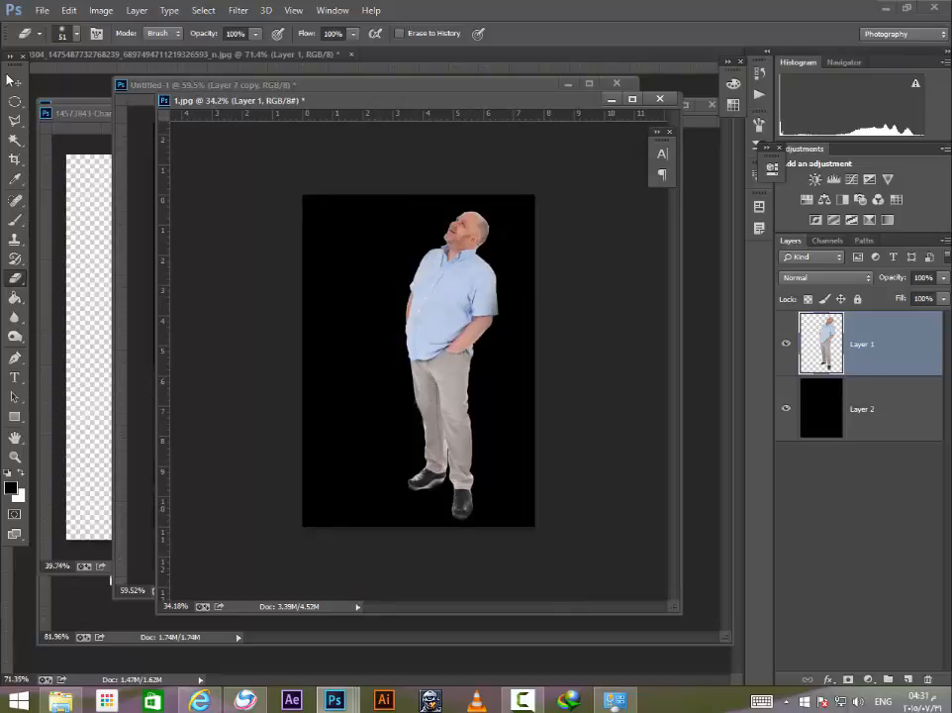
Step: Delete the black Layer 2 beneath the man
{"action": "left_click", "coordinate": [14, 84]}
{"action": "left_click", "coordinate": [822, 415]}
{"action": "key", "text": "Delete"}
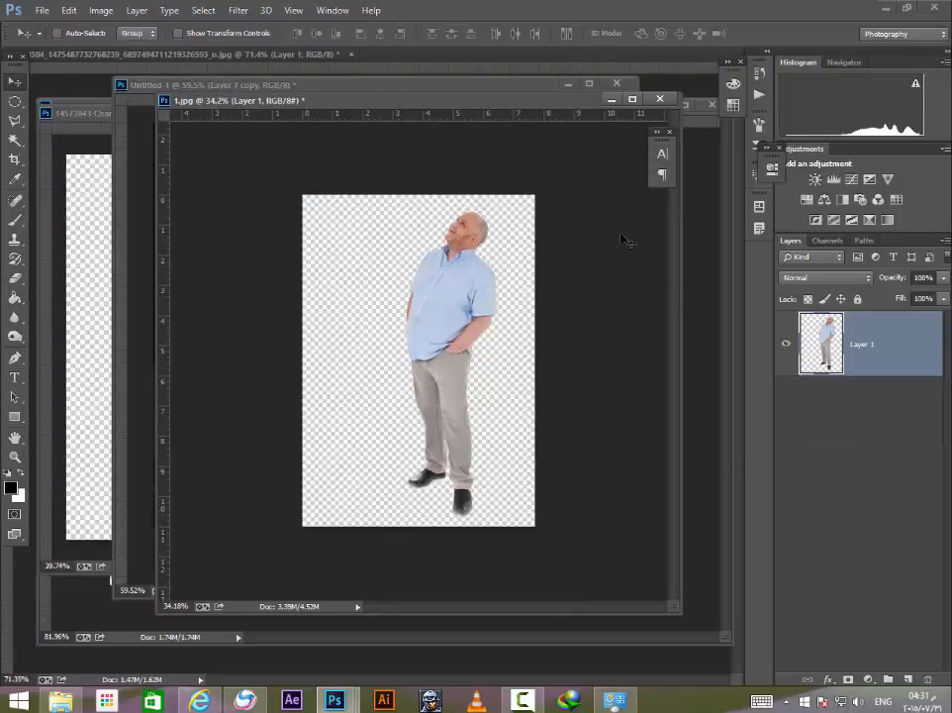
Step: Minimise 1.jpg, Untitled-1 and the other window covering IMG_3702.JPG to bring up the moorland photo
{"action": "left_click", "coordinate": [611, 100]}
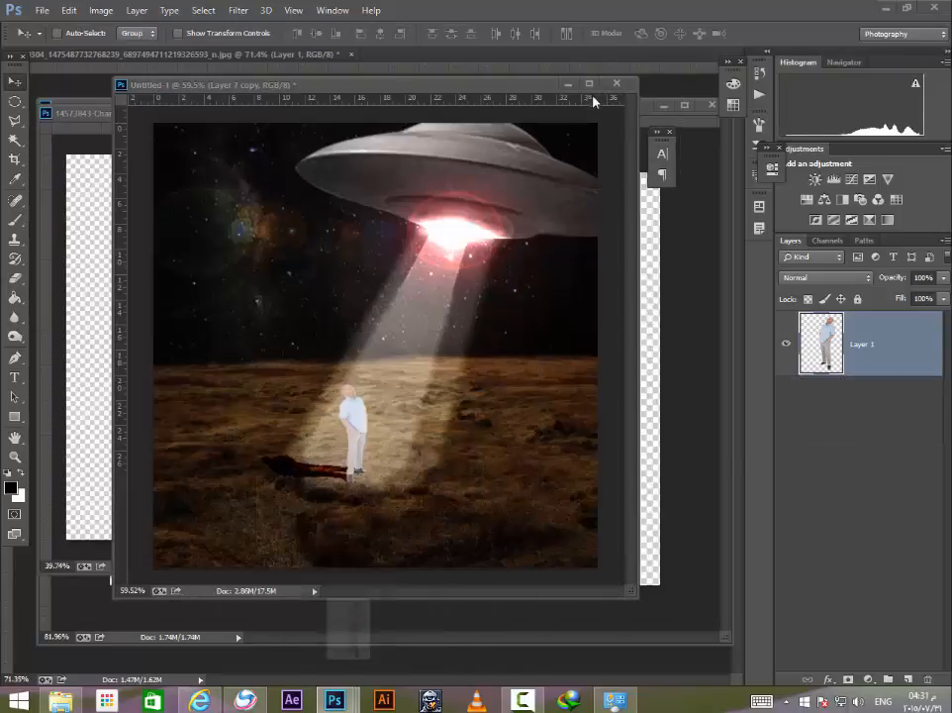
{"action": "scroll", "coordinate": [304, 378], "scroll_direction": "up", "scroll_amount": 4}
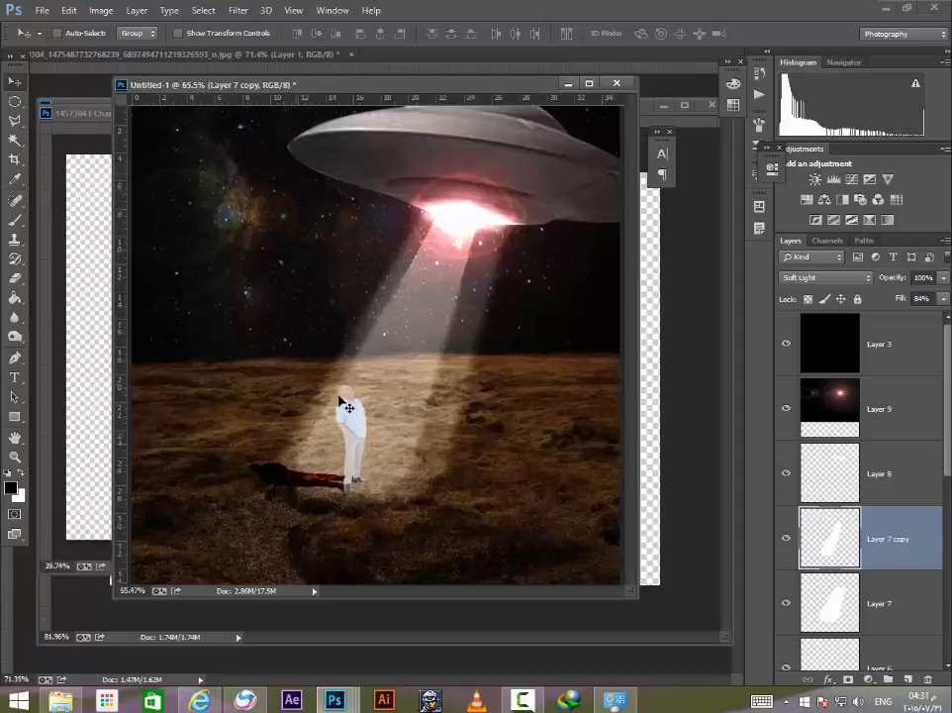
{"action": "scroll", "coordinate": [389, 425], "scroll_direction": "down", "scroll_amount": 3}
{"action": "left_click", "coordinate": [568, 83]}
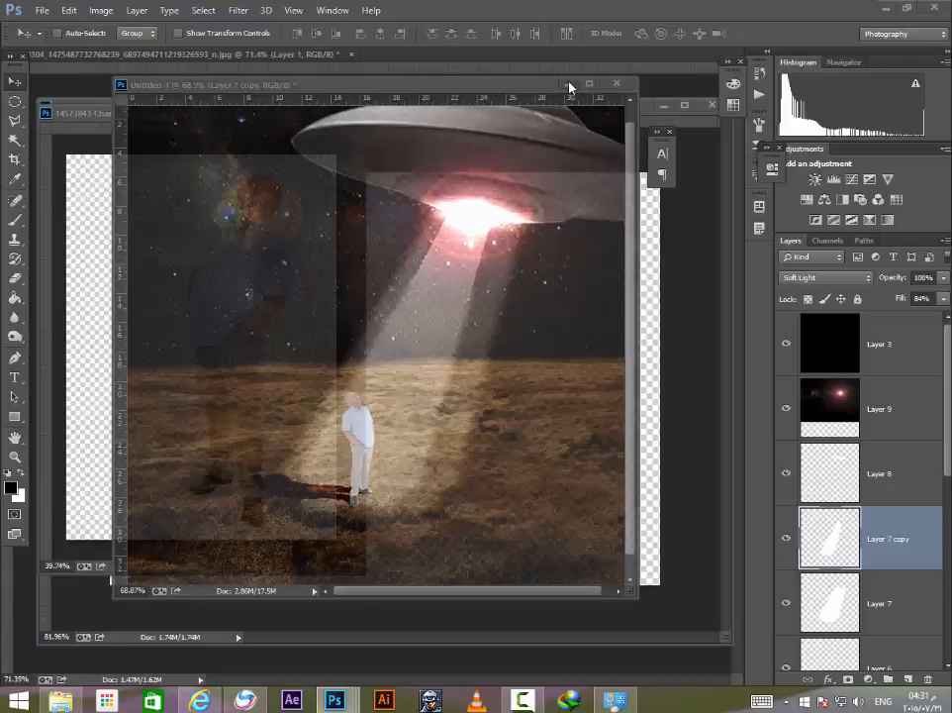
{"action": "left_click", "coordinate": [293, 113]}
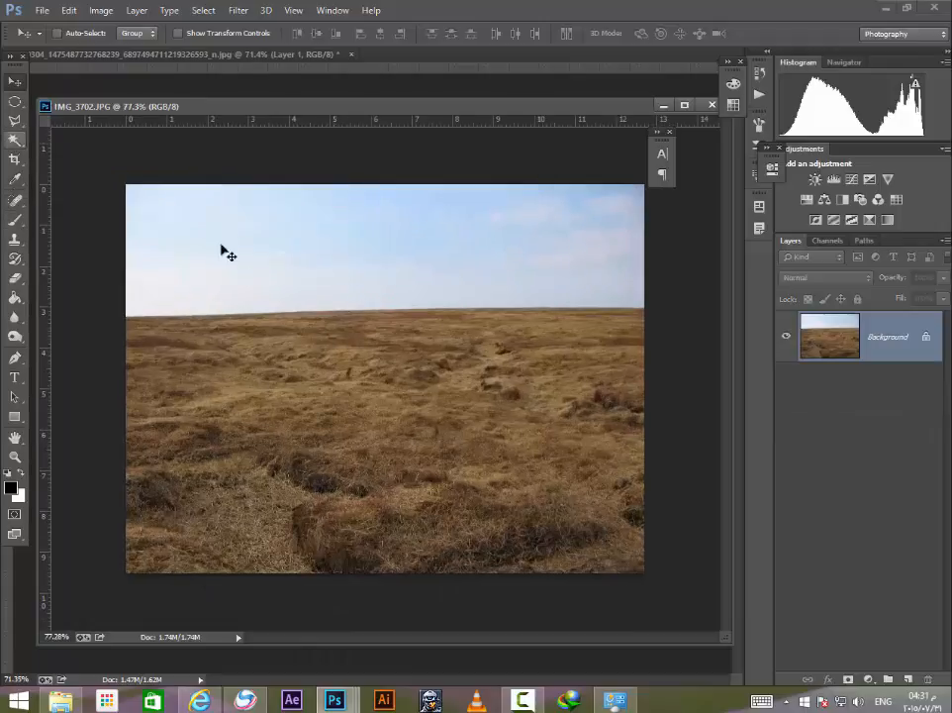
Step: Unlock the Background of IMG_3702.JPG so that it becomes a regular layer
{"action": "left_click", "coordinate": [925, 339]}
{"action": "scroll", "coordinate": [361, 384], "scroll_direction": "down", "scroll_amount": 1}
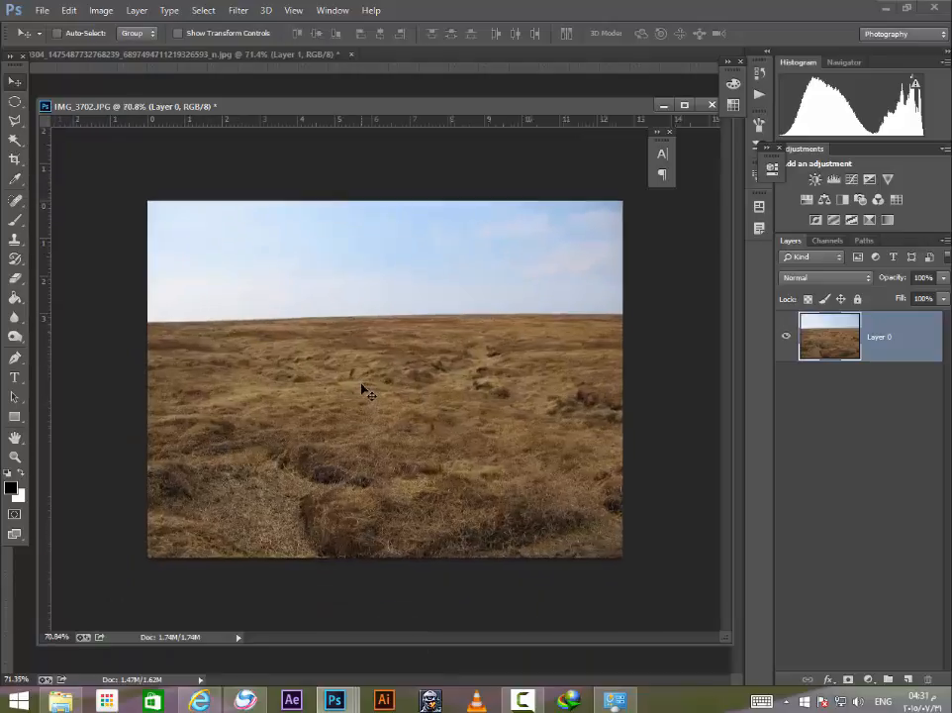
{"action": "scroll", "coordinate": [361, 385], "scroll_direction": "up", "scroll_amount": 2}
Step: Select the sky above the moorland with the Quick Selection tool, delete it and clear the selection
{"action": "left_click", "coordinate": [16, 140]}
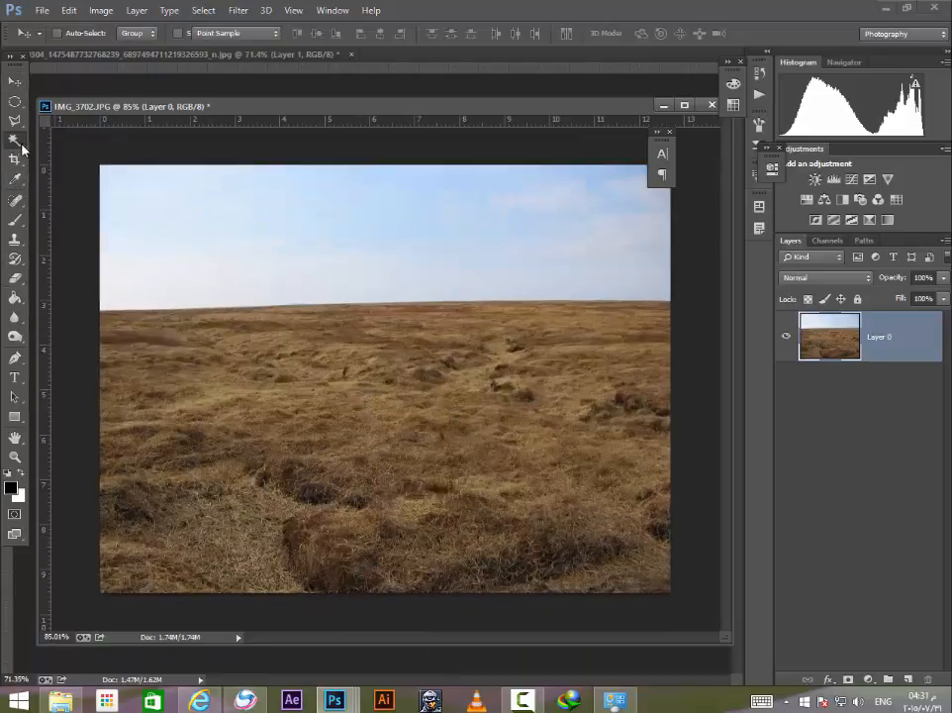
{"action": "right_click", "coordinate": [21, 147]}
{"action": "left_click", "coordinate": [89, 134]}
{"action": "scroll", "coordinate": [567, 288], "scroll_direction": "down", "scroll_amount": 3}
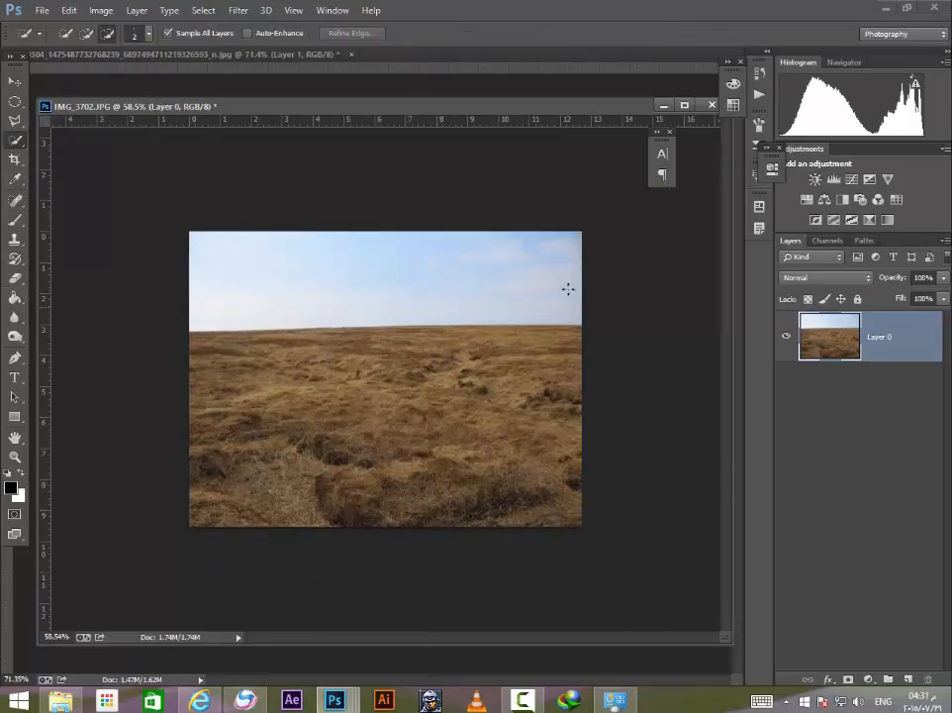
{"action": "left_click", "coordinate": [365, 286]}
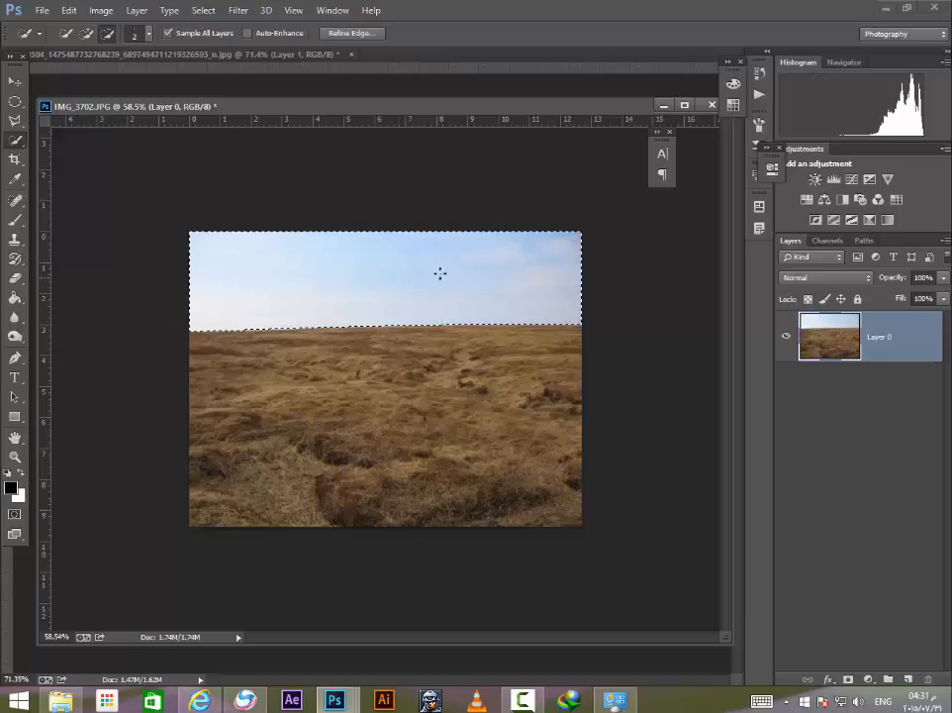
{"action": "key", "text": "Delete"}
{"action": "key", "text": "ctrl+d"}
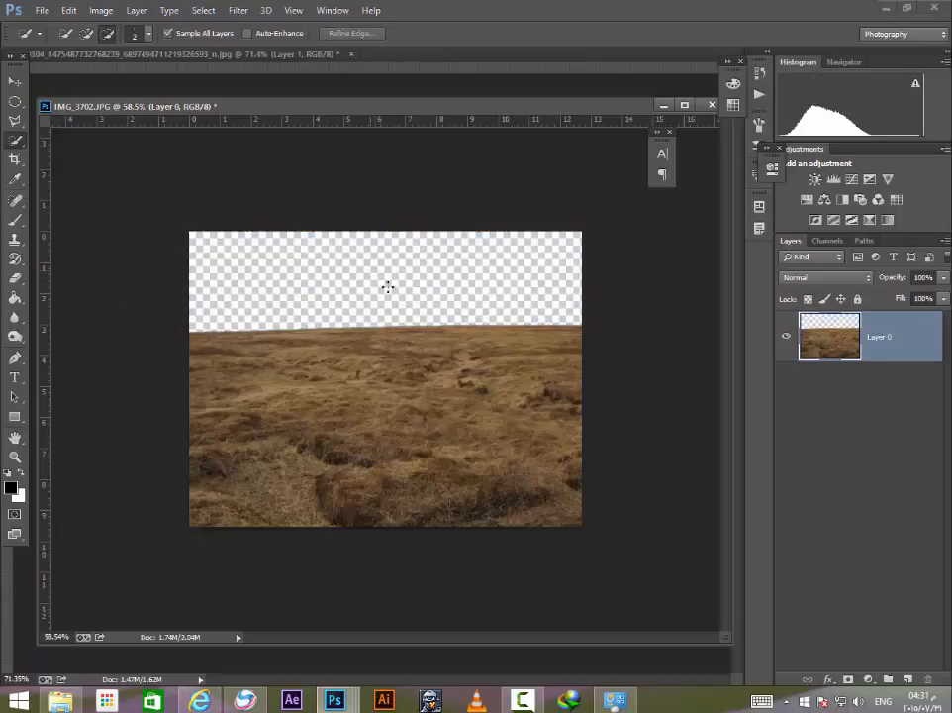
Step: Dismiss the Internet Download Manager alert and soften the moorland's horizon by erasing along its full width with the 51 px Eraser
{"action": "scroll", "coordinate": [387, 287], "scroll_direction": "up", "scroll_amount": 4}
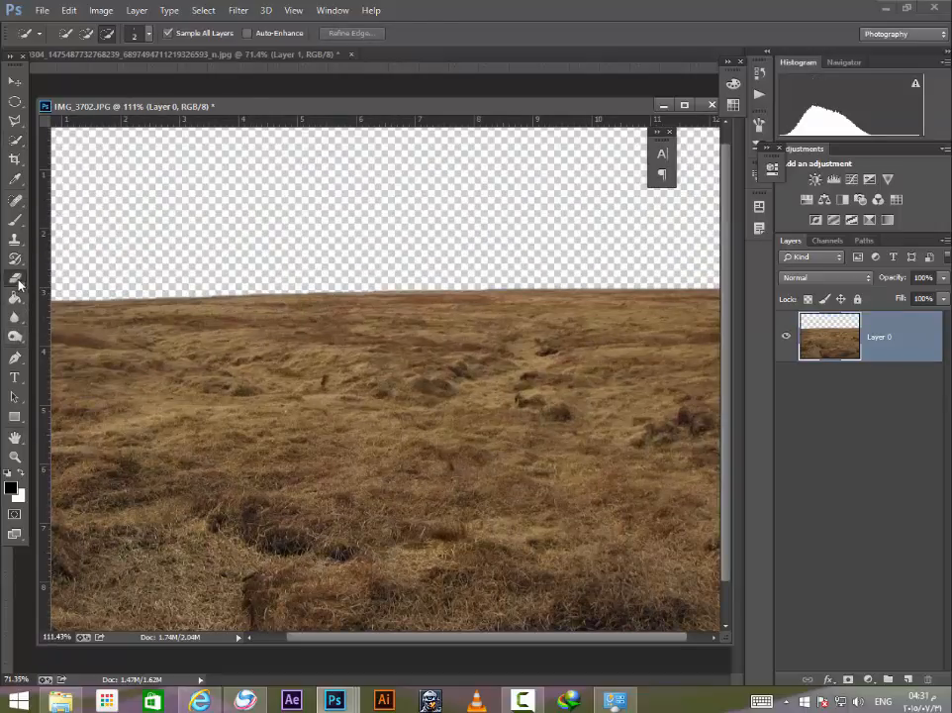
{"action": "left_click", "coordinate": [15, 278]}
{"action": "scroll", "coordinate": [648, 283], "scroll_direction": "down", "scroll_amount": 2}
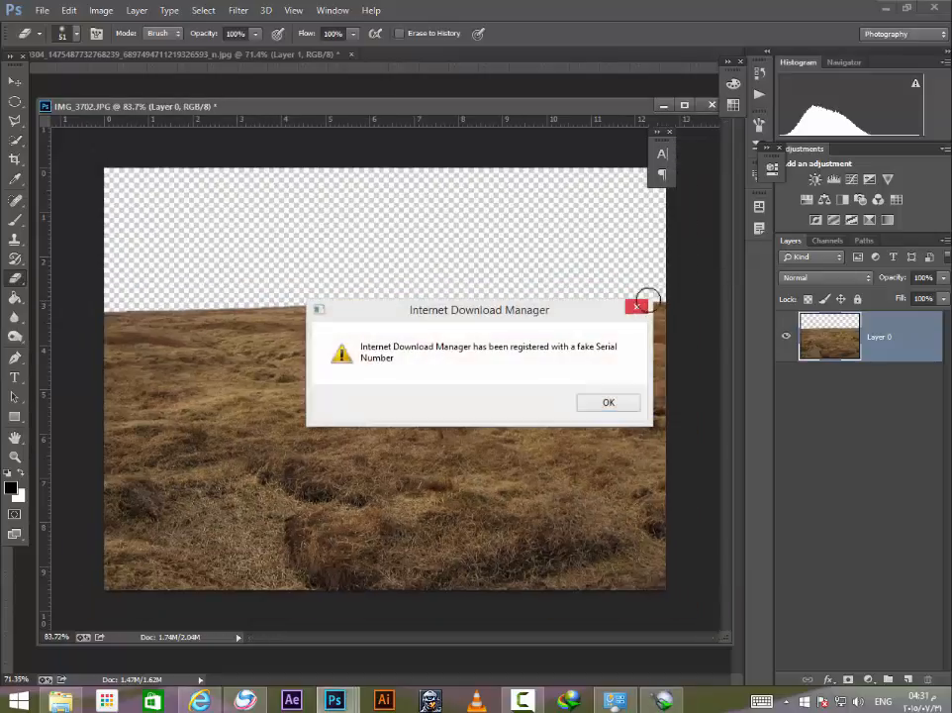
{"action": "left_click", "coordinate": [643, 301]}
{"action": "mouse_move", "coordinate": [659, 287]}
{"action": "left_mouse_down"}
{"action": "mouse_move", "coordinate": [355, 283]}
{"action": "mouse_move", "coordinate": [409, 289]}
{"action": "mouse_move", "coordinate": [109, 297]}
{"action": "left_mouse_up"}
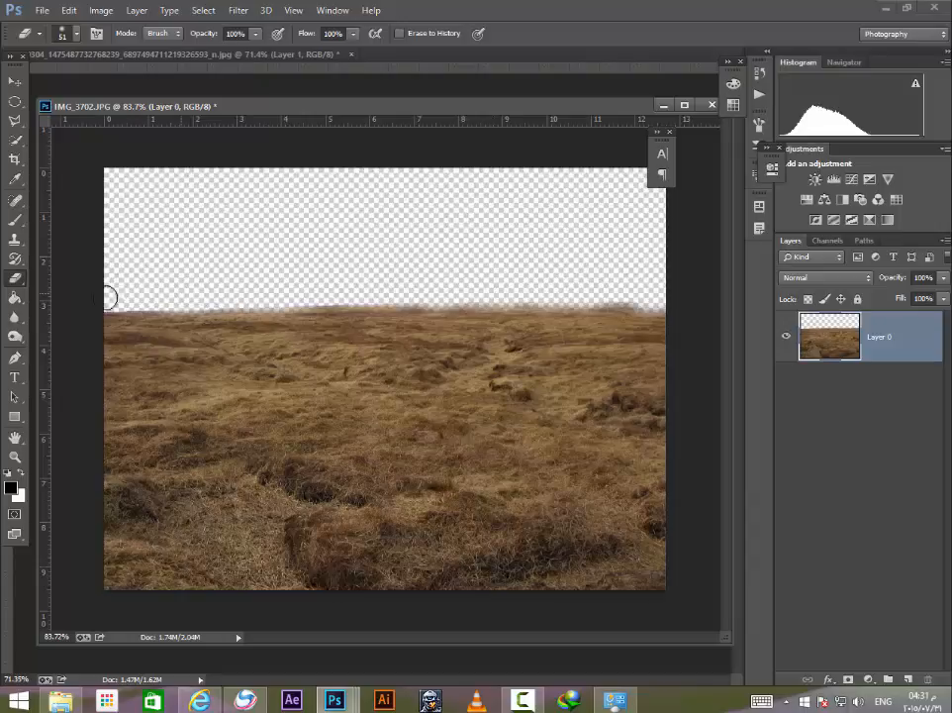
Step: Copy the moorland layer from IMG_3702.JPG into Untitled-2 with the Move tool and place it along the canvas's lower edge
{"action": "left_click", "coordinate": [14, 81]}
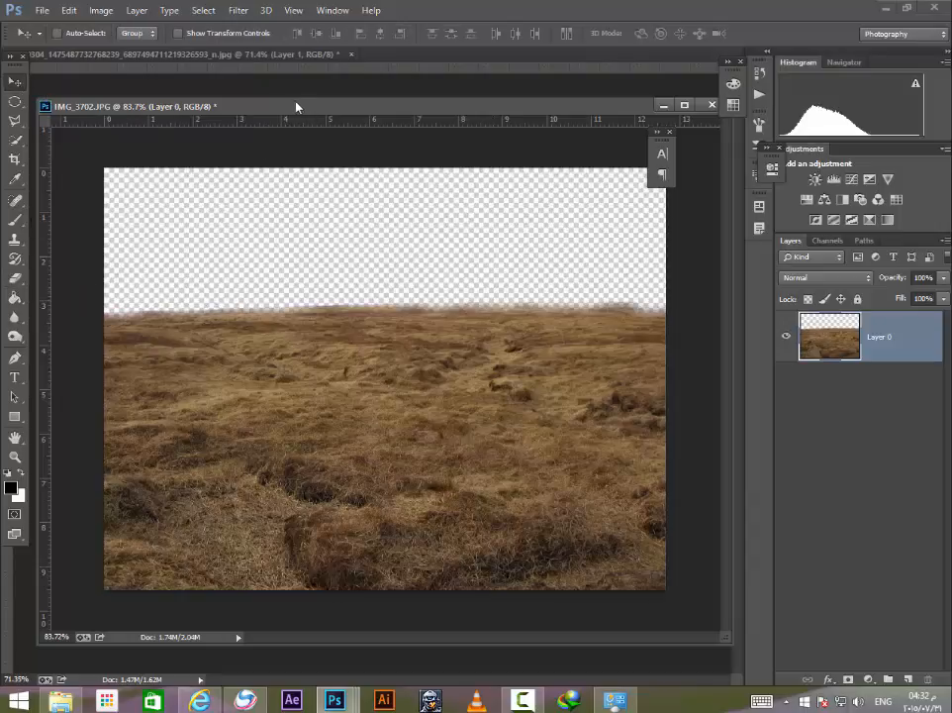
{"action": "left_click_drag", "start_coordinate": [297, 102], "coordinate": [301, 94]}
{"action": "key", "text": "alt+Tab"}
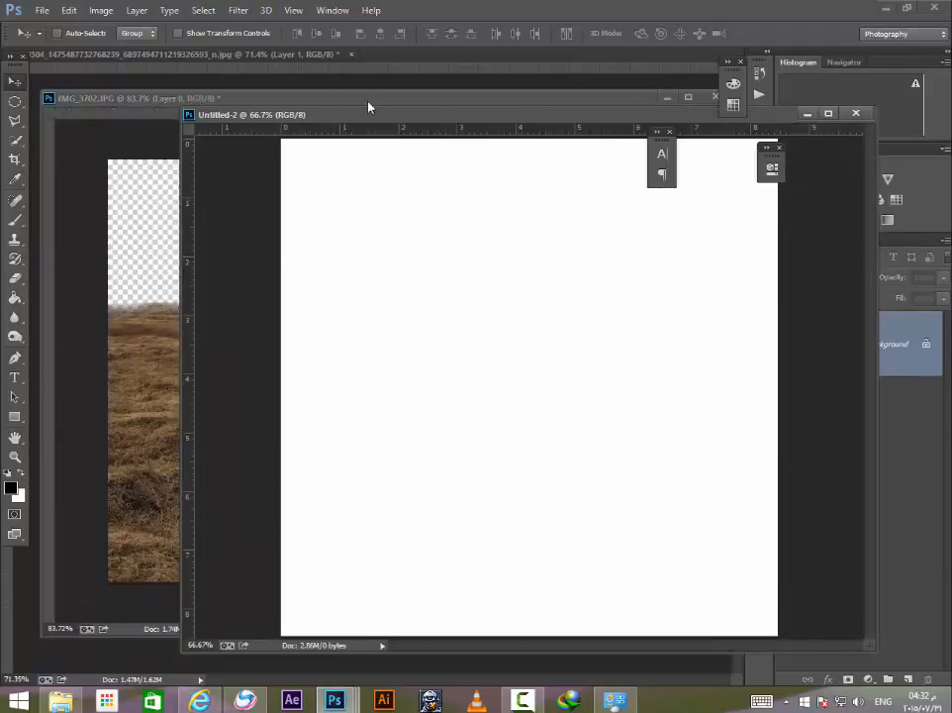
{"action": "left_click", "coordinate": [368, 102]}
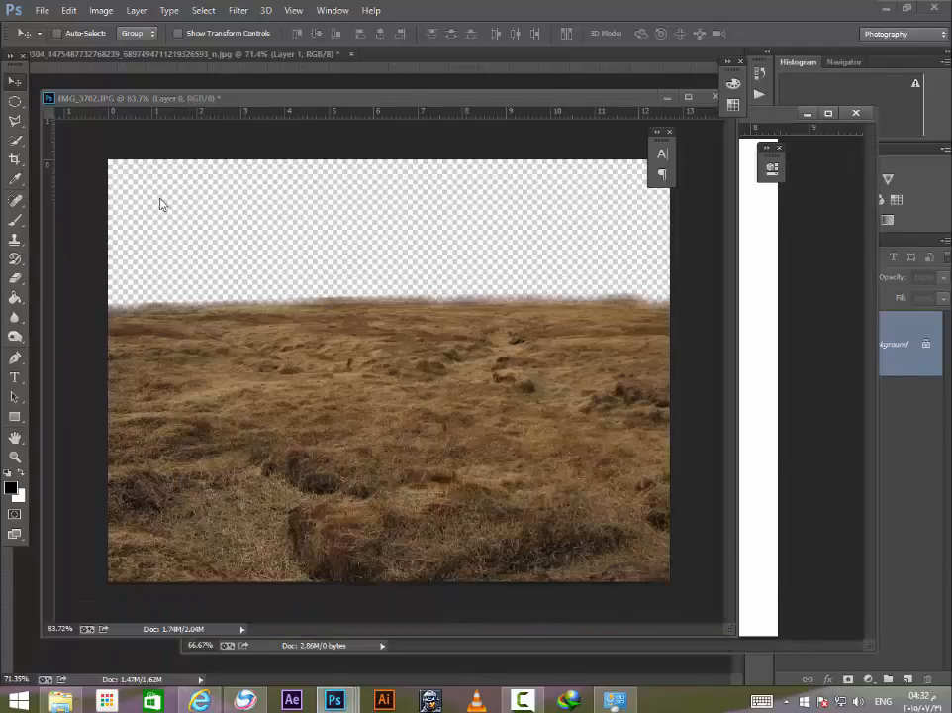
{"action": "left_click_drag", "start_coordinate": [492, 297], "coordinate": [742, 515]}
{"action": "left_click_drag", "start_coordinate": [551, 497], "coordinate": [541, 515]}
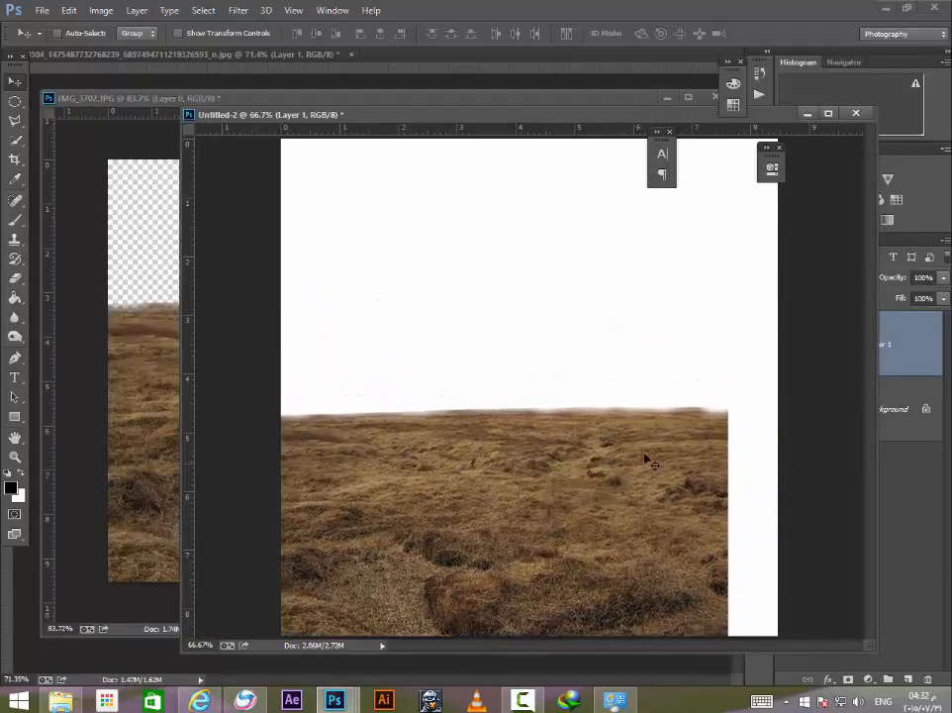
Step: Enlarge the moorland layer with Free Transform until it spans the full width of the canvas
{"action": "key", "text": "ctrl+t"}
{"action": "left_click_drag", "start_coordinate": [725, 408], "coordinate": [771, 398]}
{"action": "key", "text": "Return"}
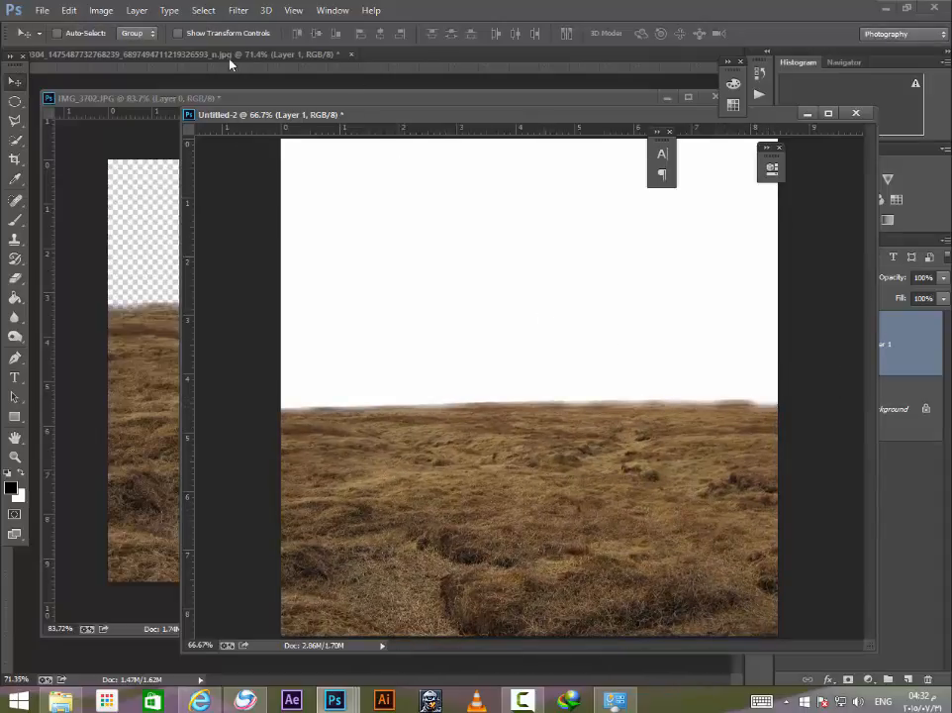
{"action": "mouse_move", "coordinate": [334, 700]}
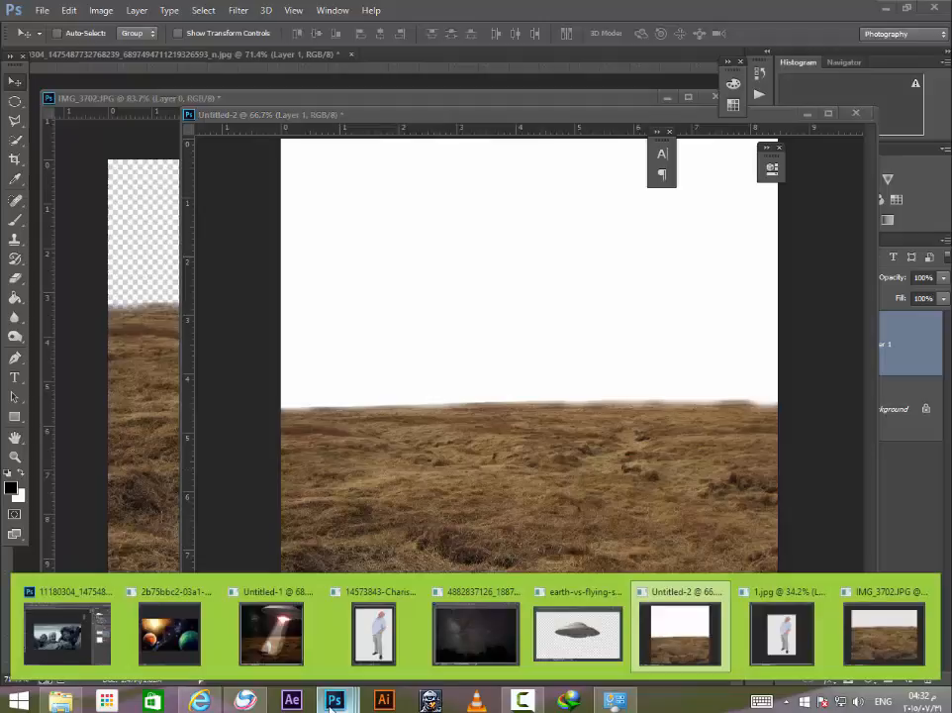
{"action": "left_click", "coordinate": [441, 604]}
{"action": "scroll", "coordinate": [275, 381], "scroll_direction": "down", "scroll_amount": 2}
{"action": "scroll", "coordinate": [265, 376], "scroll_direction": "up", "scroll_amount": 2}
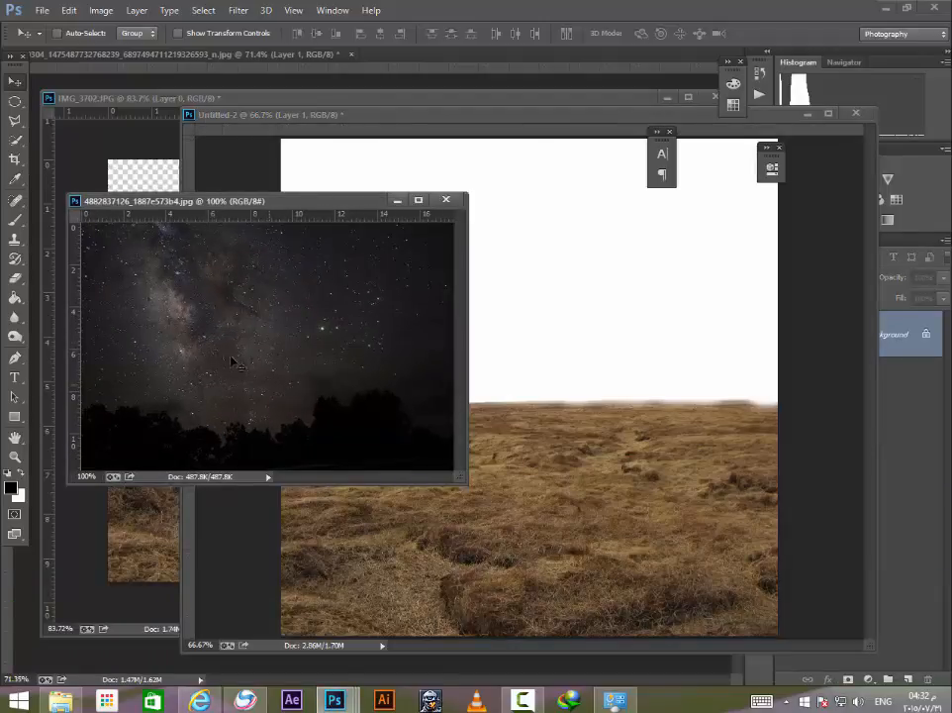
{"action": "scroll", "coordinate": [196, 302], "scroll_direction": "down", "scroll_amount": 3}
{"action": "left_click", "coordinate": [16, 104]}
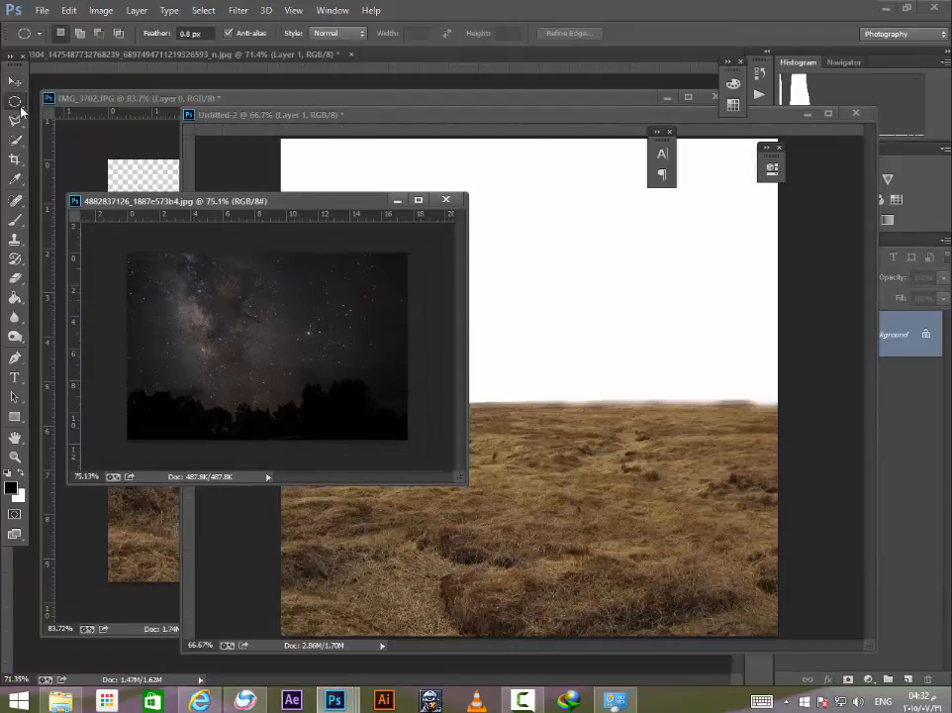
{"action": "left_click", "coordinate": [60, 100]}
{"action": "left_click_drag", "start_coordinate": [128, 252], "coordinate": [436, 371]}
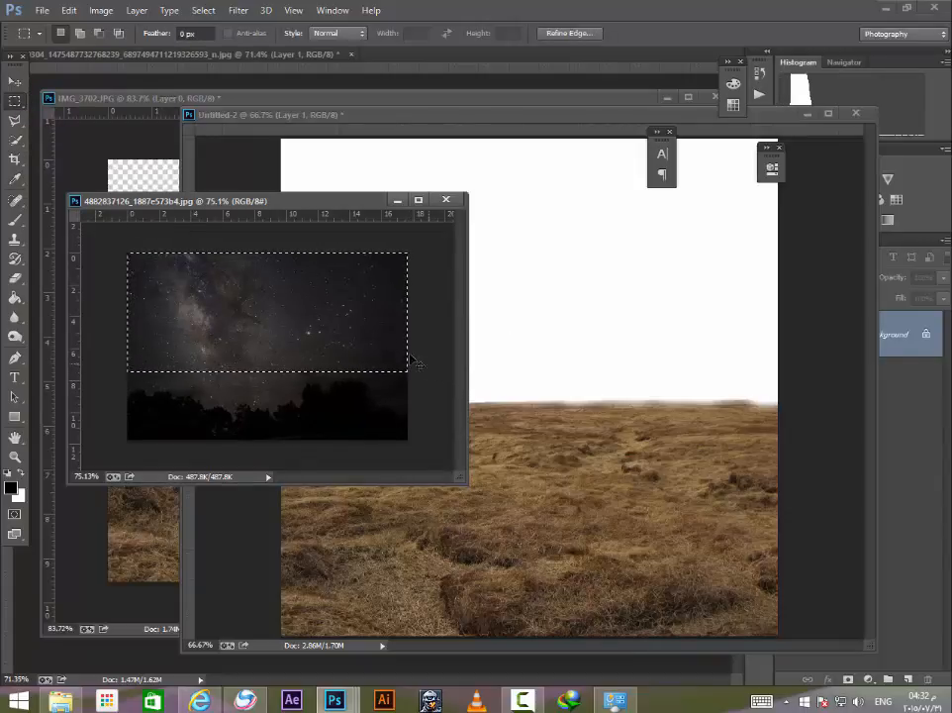
{"action": "key", "text": "BackSpace"}
{"action": "left_click", "coordinate": [397, 201]}
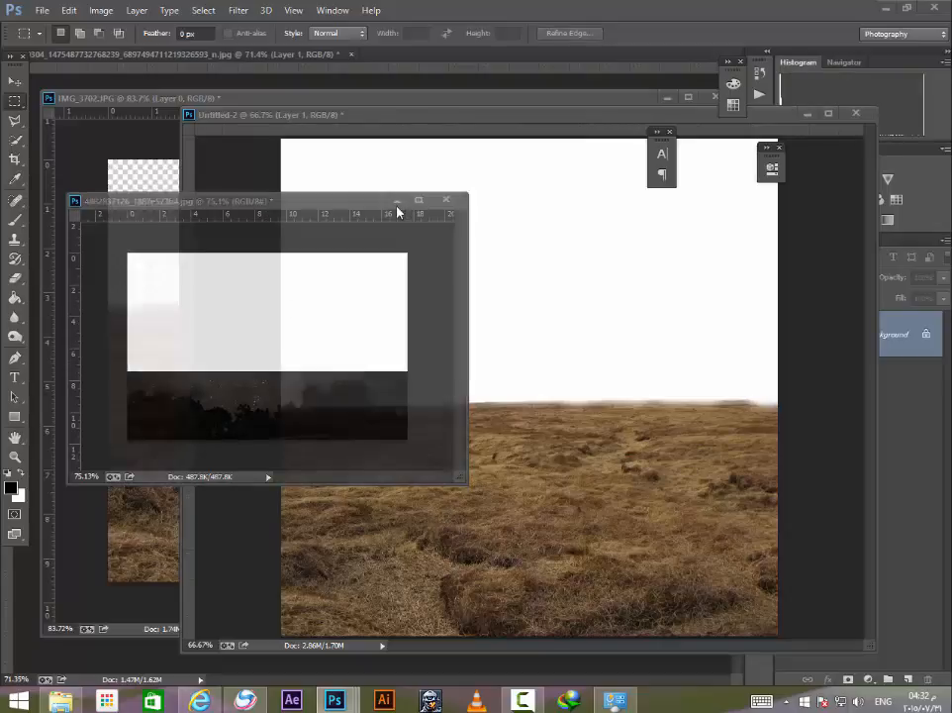
Step: Paste the starry sky into Untitled-2 and place its layer beneath the moorland layer
{"action": "key", "text": "ctrl+v"}
{"action": "scroll", "coordinate": [466, 293], "scroll_direction": "down", "scroll_amount": 3}
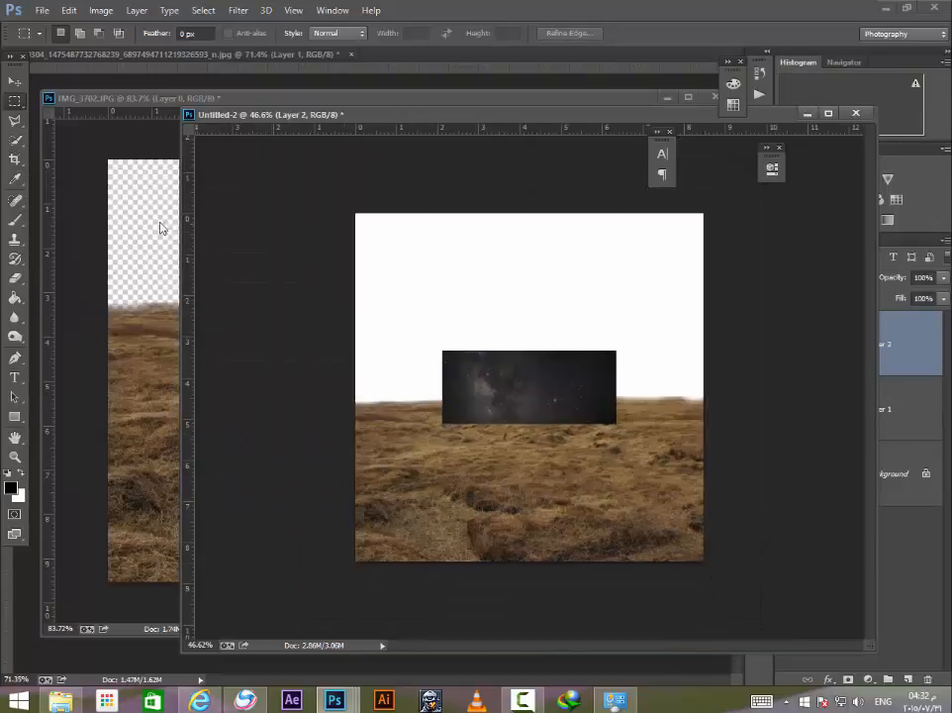
{"action": "left_click", "coordinate": [14, 79]}
{"action": "left_click_drag", "start_coordinate": [525, 397], "coordinate": [498, 413]}
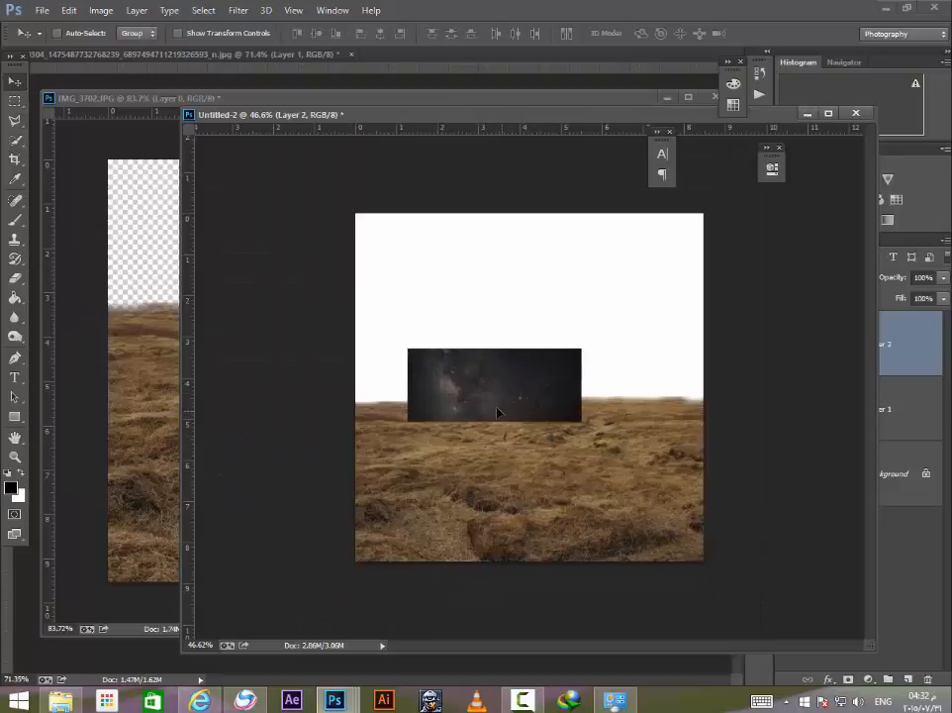
{"action": "left_click_drag", "start_coordinate": [928, 362], "coordinate": [920, 423]}
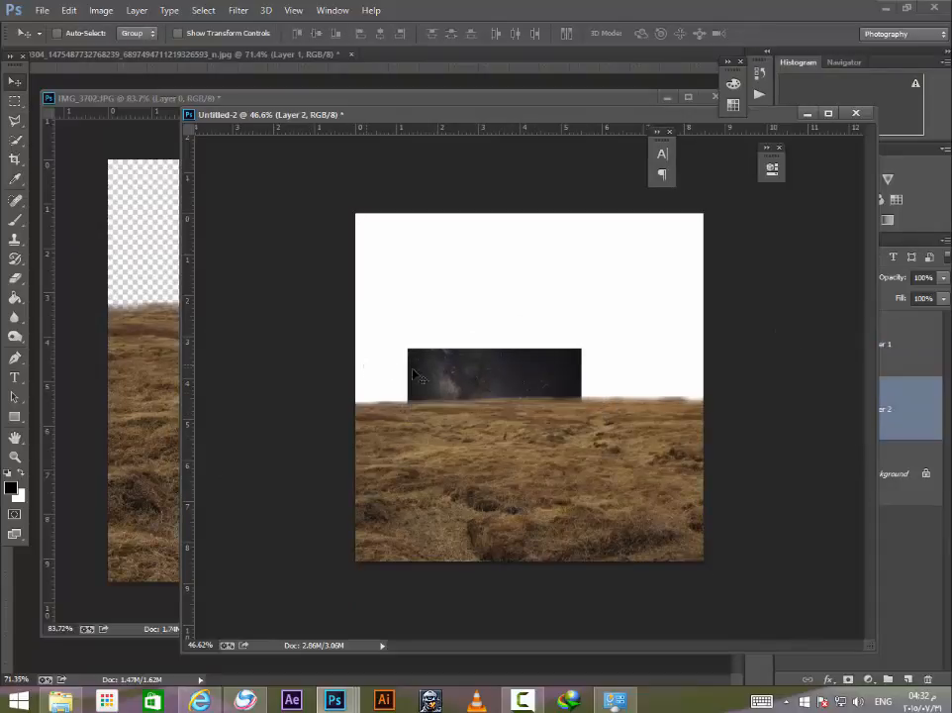
Step: Move the starry sky to the canvas's upper-left corner and scale it to fill the area above the horizon
{"action": "left_click_drag", "start_coordinate": [461, 366], "coordinate": [406, 231]}
{"action": "key", "text": "ctrl+t"}
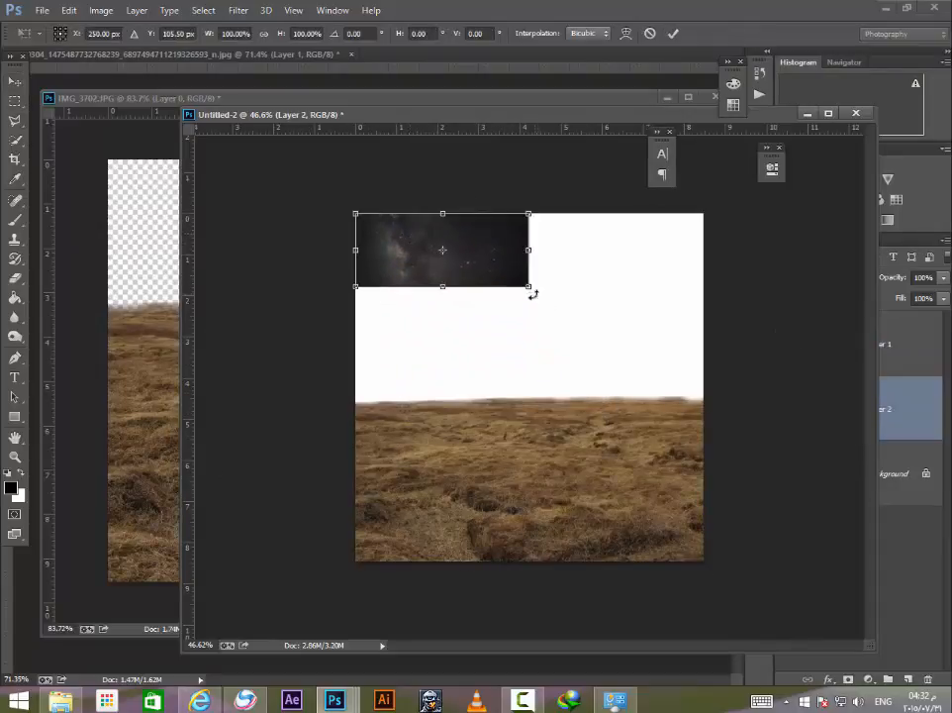
{"action": "left_click_drag", "start_coordinate": [532, 293], "coordinate": [709, 406]}
{"action": "key", "text": "Return"}
{"action": "scroll", "coordinate": [557, 374], "scroll_direction": "down", "scroll_amount": 1}
{"action": "scroll", "coordinate": [558, 373], "scroll_direction": "up", "scroll_amount": 5}
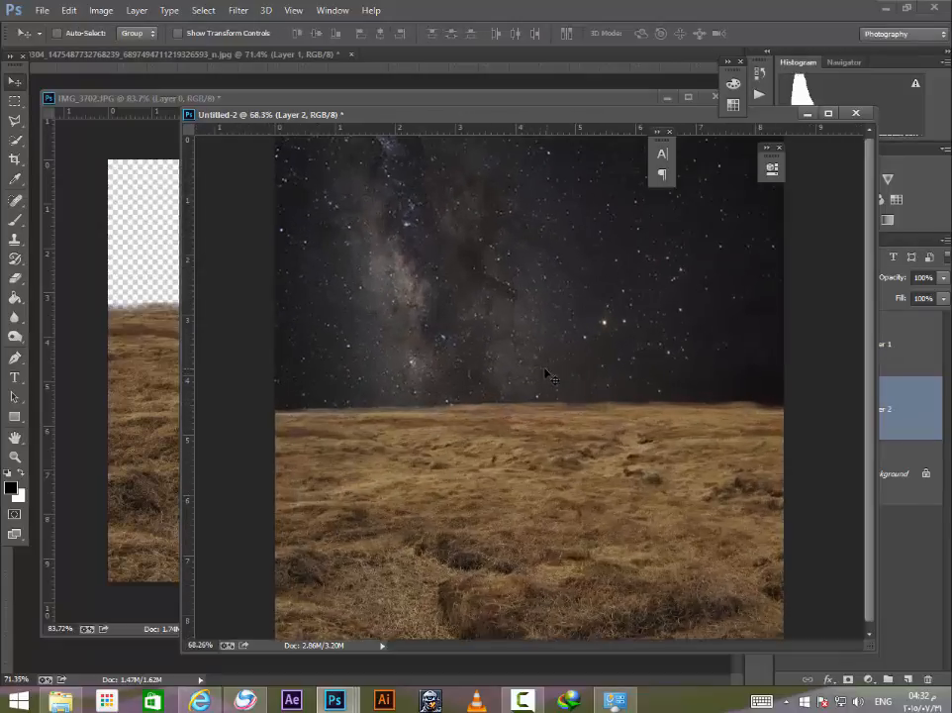
{"action": "scroll", "coordinate": [544, 357], "scroll_direction": "down", "scroll_amount": 8}
{"action": "scroll", "coordinate": [543, 303], "scroll_direction": "up", "scroll_amount": 2}
Step: Minimise the IMG_3702.JPG window and bring the whole Untitled-2 canvas into view
{"action": "left_click_drag", "start_coordinate": [454, 121], "coordinate": [349, 131]}
{"action": "left_click", "coordinate": [618, 99]}
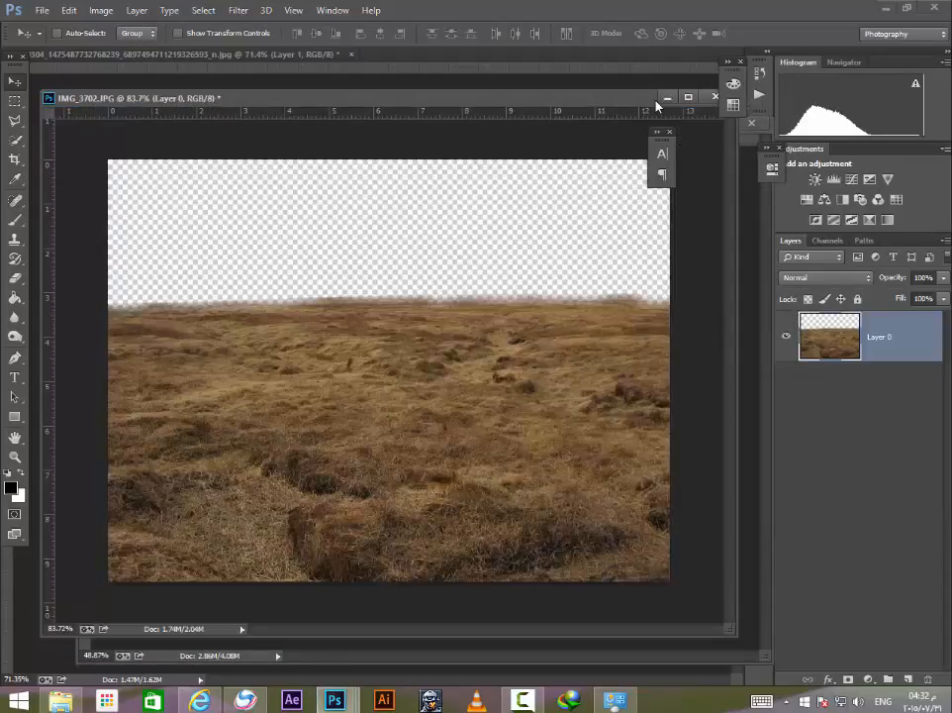
{"action": "left_click", "coordinate": [667, 97]}
{"action": "mouse_move", "coordinate": [465, 132]}
{"action": "left_mouse_down"}
{"action": "mouse_move", "coordinate": [442, 135]}
{"action": "mouse_move", "coordinate": [455, 142]}
{"action": "left_mouse_up"}
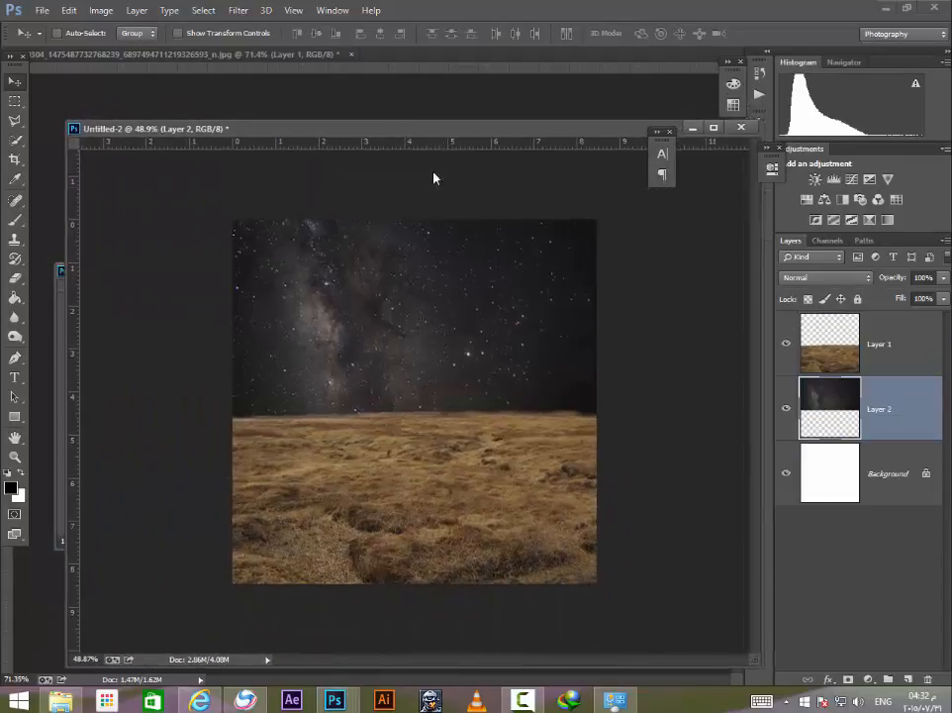
Step: Add a new layer above the moorland layer and fill it with black
{"action": "left_click", "coordinate": [895, 368]}
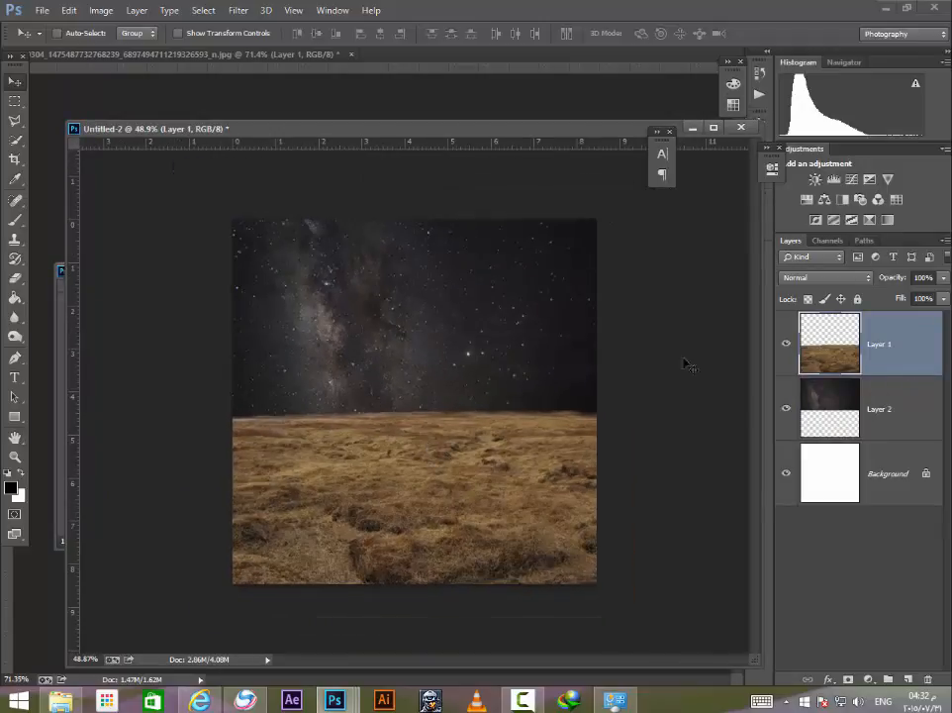
{"action": "scroll", "coordinate": [366, 433], "scroll_direction": "up", "scroll_amount": 3}
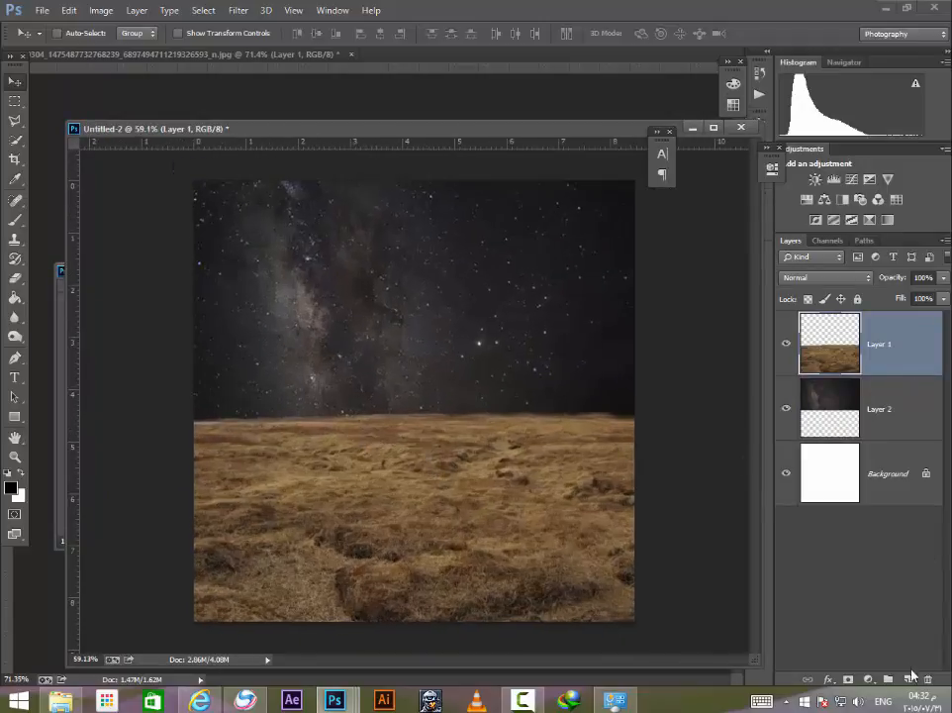
{"action": "left_click", "coordinate": [908, 680]}
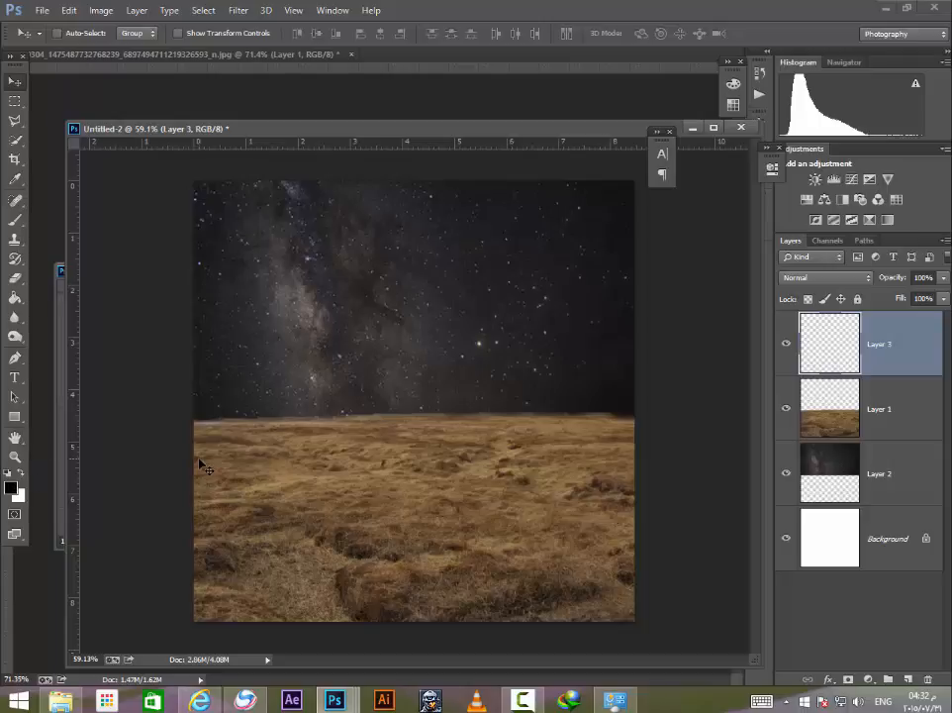
{"action": "key", "text": "alt+BackSpace"}
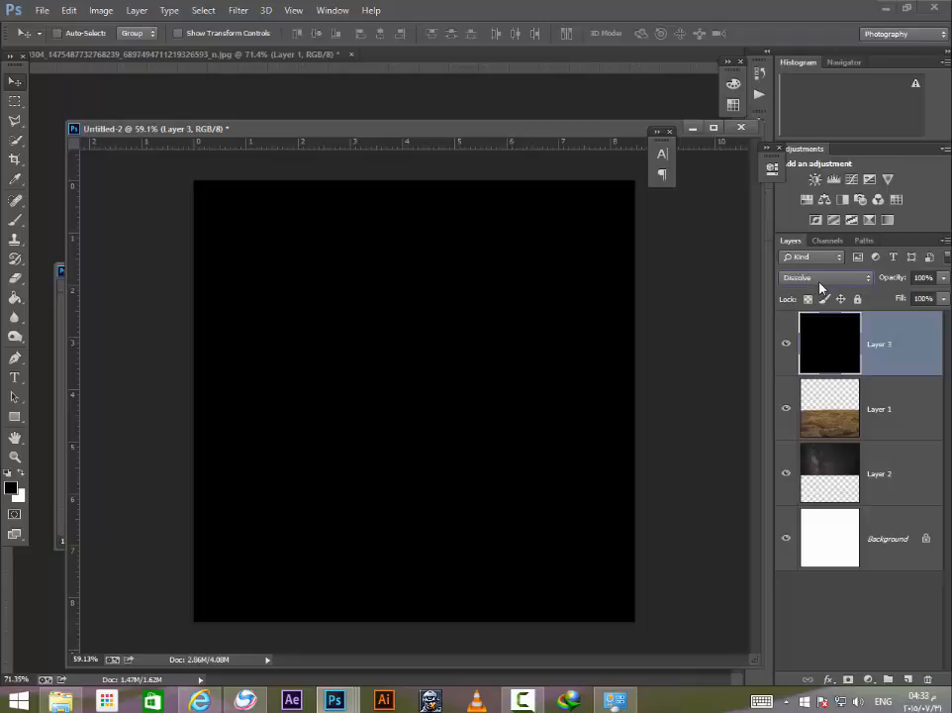
Step: Set the black layer's blend mode to Soft Light
{"action": "scroll", "coordinate": [820, 286], "scroll_direction": "down", "scroll_amount": 3}
{"action": "scroll", "coordinate": [819, 286], "scroll_direction": "down", "scroll_amount": 4}
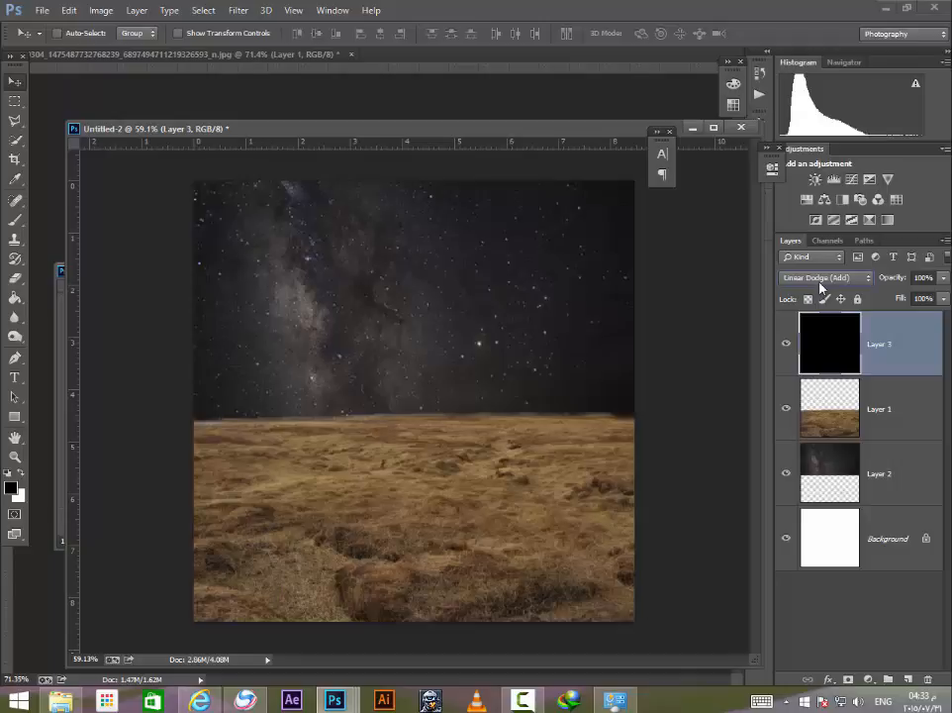
{"action": "scroll", "coordinate": [820, 286], "scroll_direction": "down", "scroll_amount": 3}
{"action": "scroll", "coordinate": [819, 286], "scroll_direction": "up", "scroll_amount": 2}
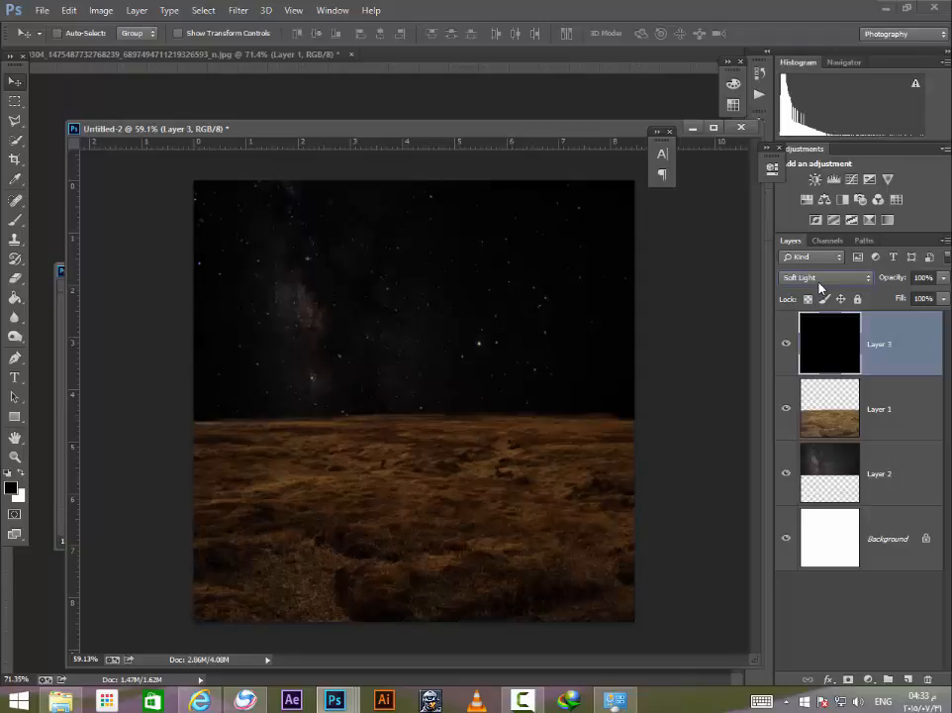
{"action": "scroll", "coordinate": [506, 338], "scroll_direction": "down", "scroll_amount": 1}
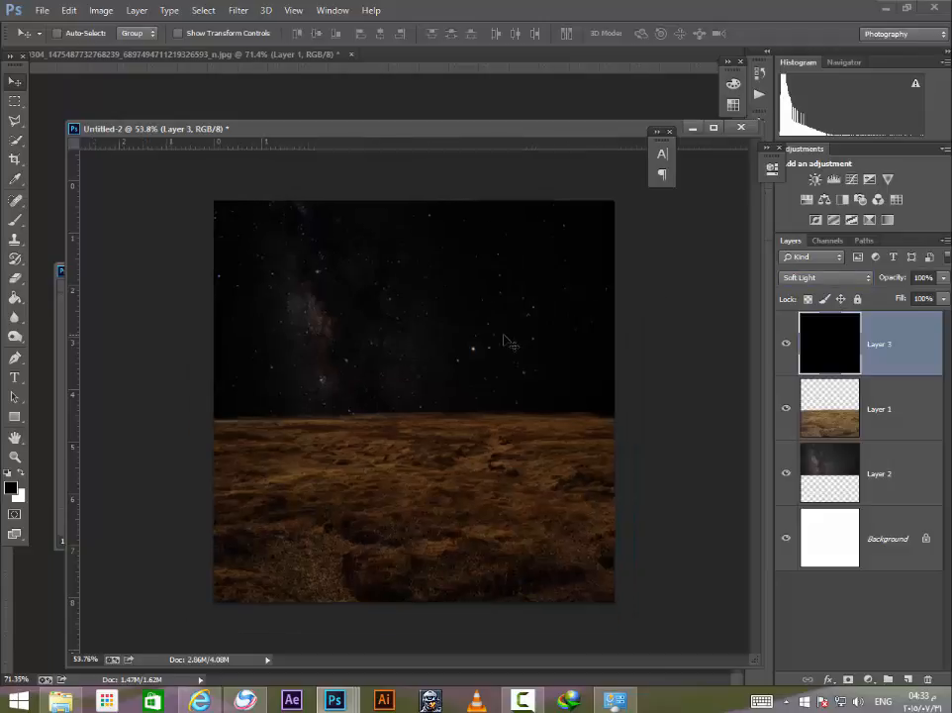
{"action": "scroll", "coordinate": [506, 340], "scroll_direction": "up", "scroll_amount": 2}
{"action": "scroll", "coordinate": [596, 376], "scroll_direction": "down", "scroll_amount": 1}
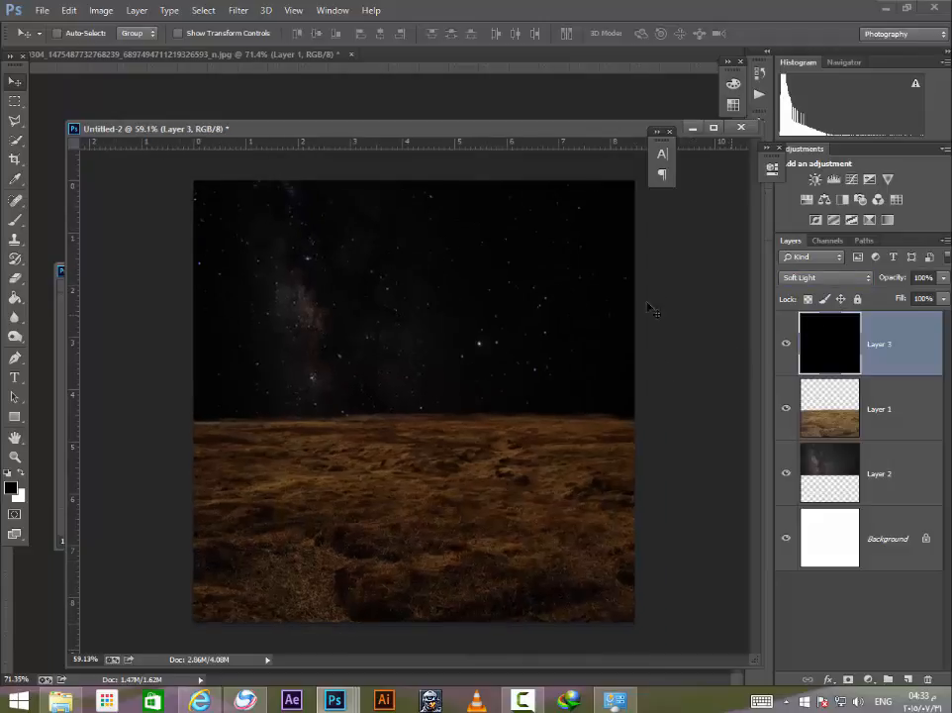
Step: Add an empty layer above the moorland layer, and copy the cut-out saucer from earth-vs-flying-saucers.jpg into Untitled-2's right-hand sky
{"action": "left_click", "coordinate": [876, 436]}
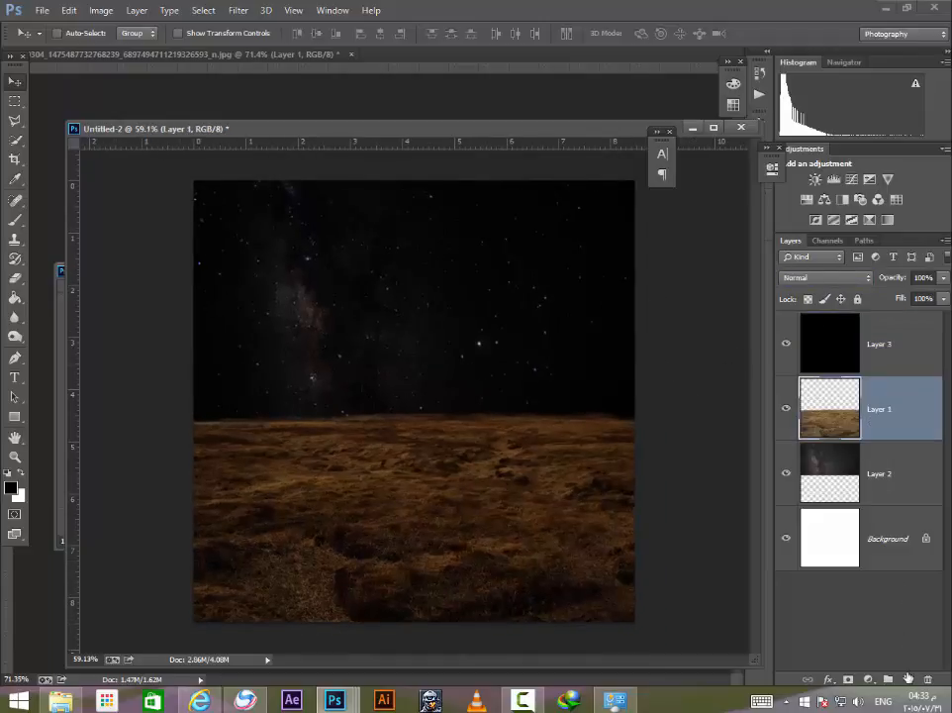
{"action": "left_click", "coordinate": [908, 678]}
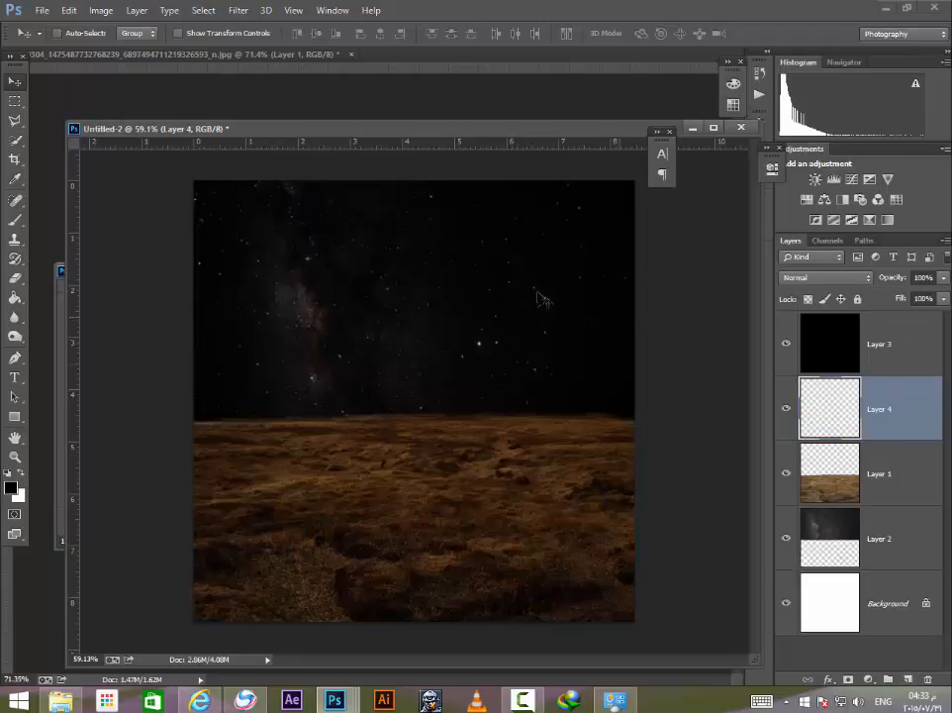
{"action": "left_click", "coordinate": [334, 701]}
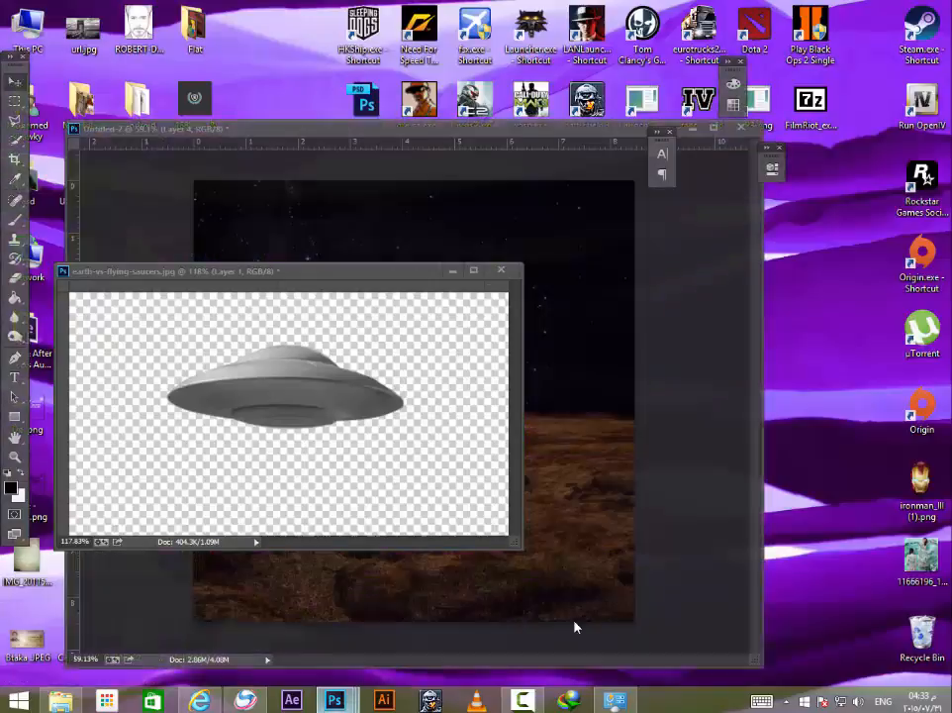
{"action": "left_click", "coordinate": [576, 628]}
{"action": "key", "text": "ctrl+alt+z"}
{"action": "key", "text": "ctrl+alt+z"}
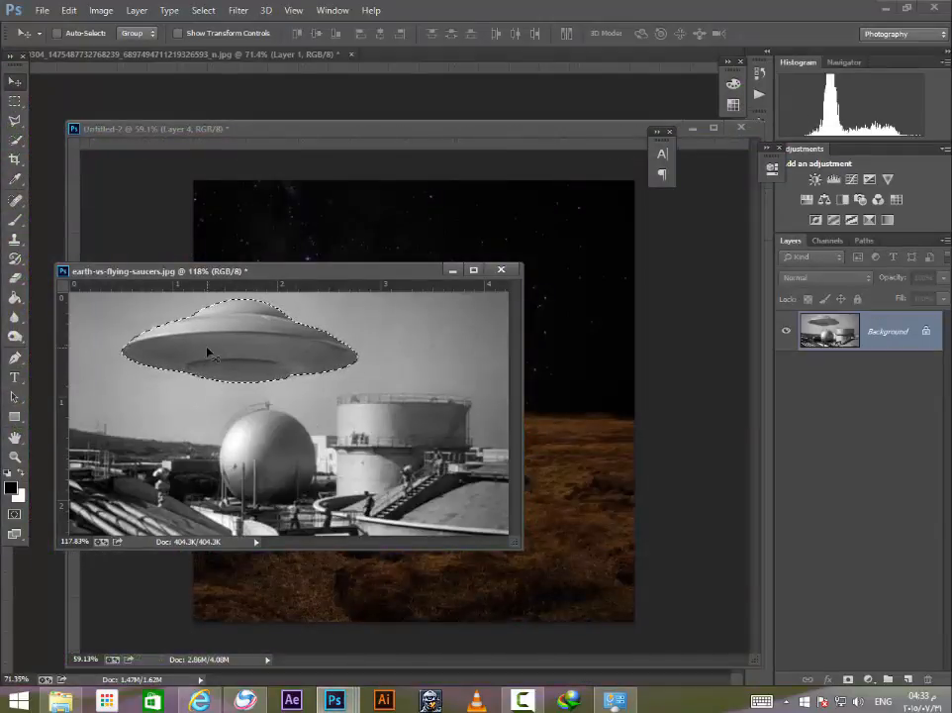
{"action": "key", "text": "ctrl+shift+z"}
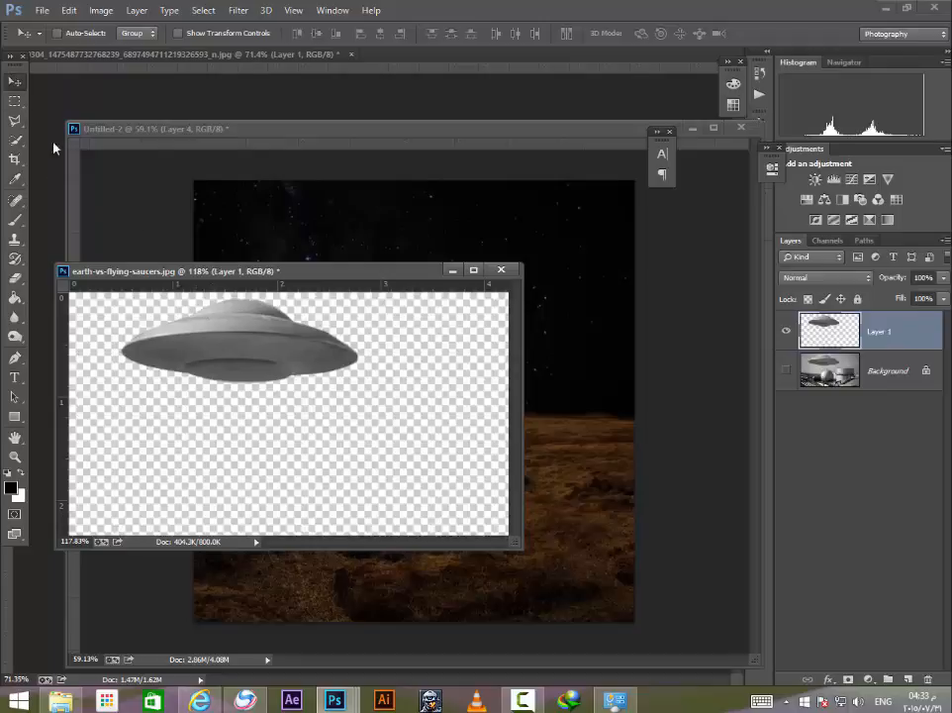
{"action": "left_click_drag", "start_coordinate": [227, 322], "coordinate": [510, 265]}
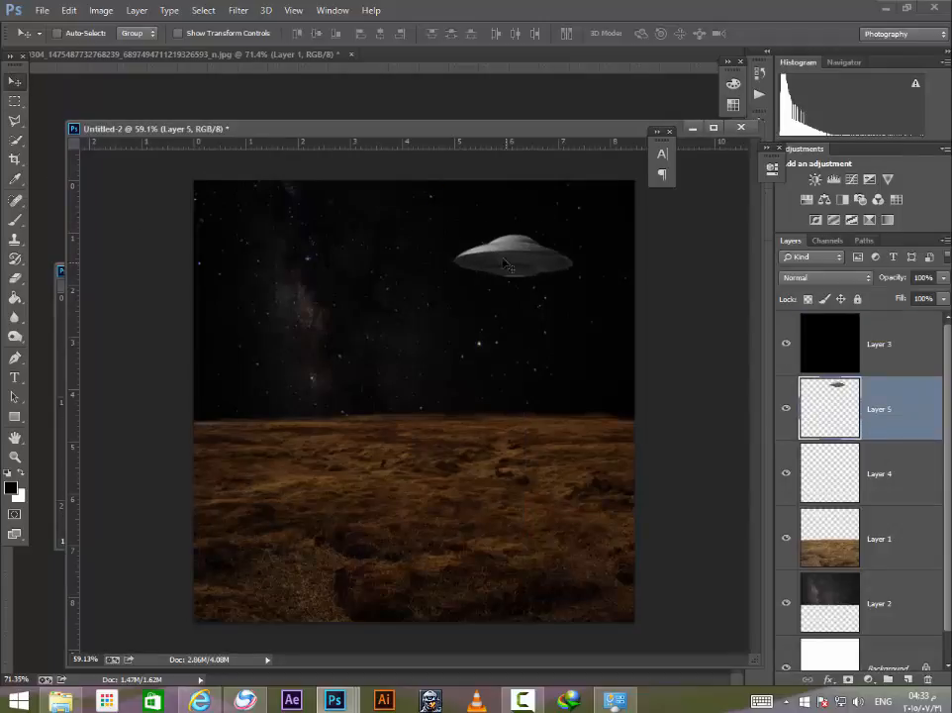
Step: Rotate the saucer about 19° clockwise and enlarge it to roughly half the canvas width or more
{"action": "key", "text": "ctrl+t"}
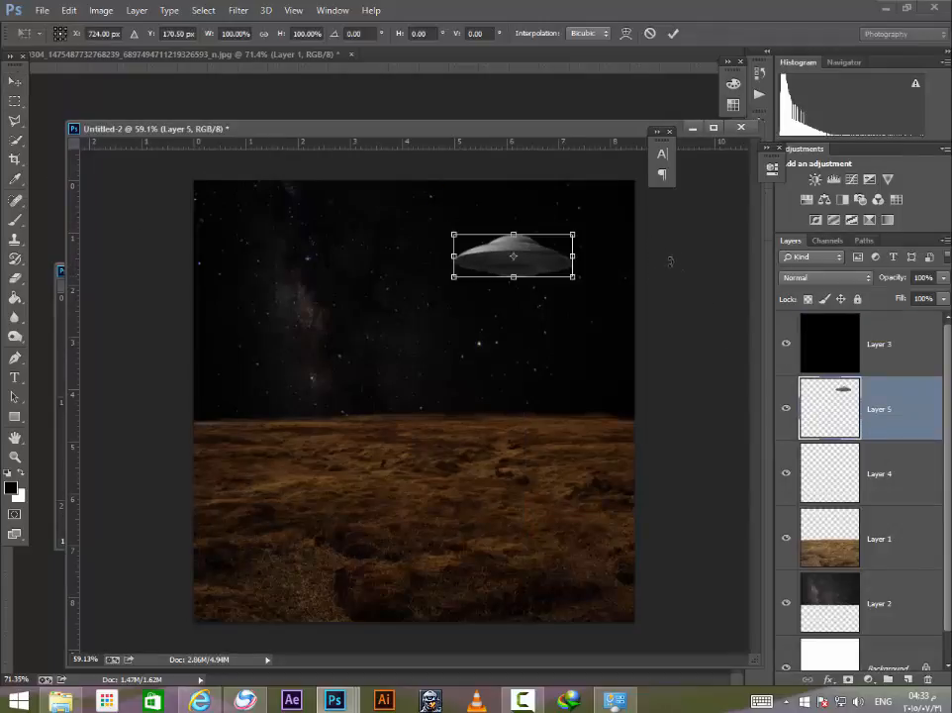
{"action": "left_click_drag", "start_coordinate": [670, 261], "coordinate": [633, 304]}
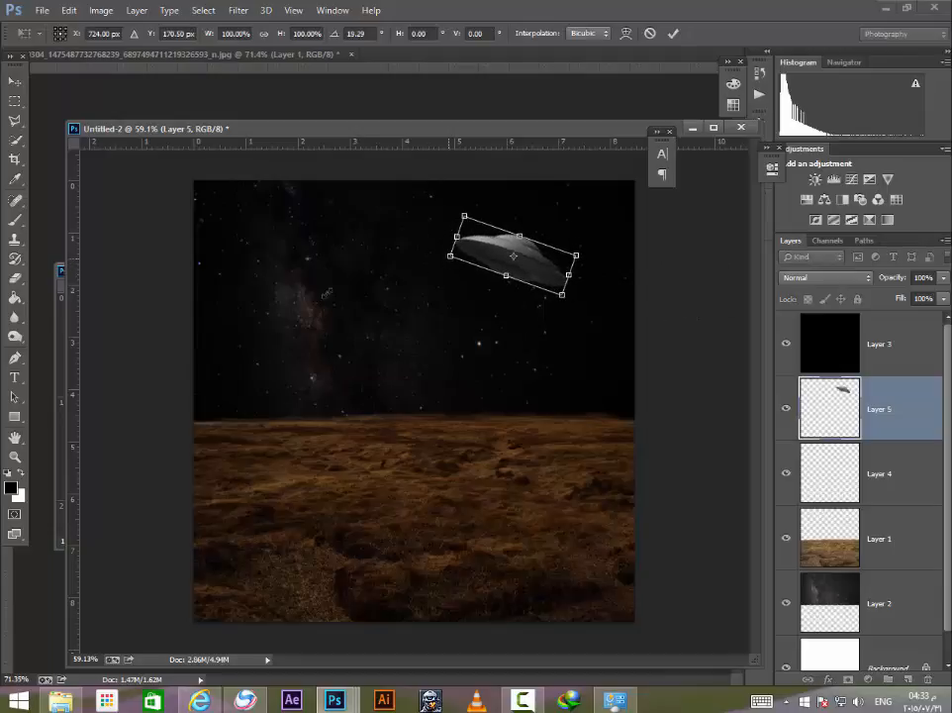
{"action": "left_click_drag", "start_coordinate": [450, 256], "coordinate": [234, 260]}
{"action": "key", "text": "Return"}
Step: Rotate the enlarged saucer back about 8° and position it so it runs off the canvas's upper-right corner
{"action": "left_click_drag", "start_coordinate": [409, 243], "coordinate": [560, 265]}
{"action": "key", "text": "ctrl+t"}
{"action": "left_click_drag", "start_coordinate": [733, 260], "coordinate": [722, 228]}
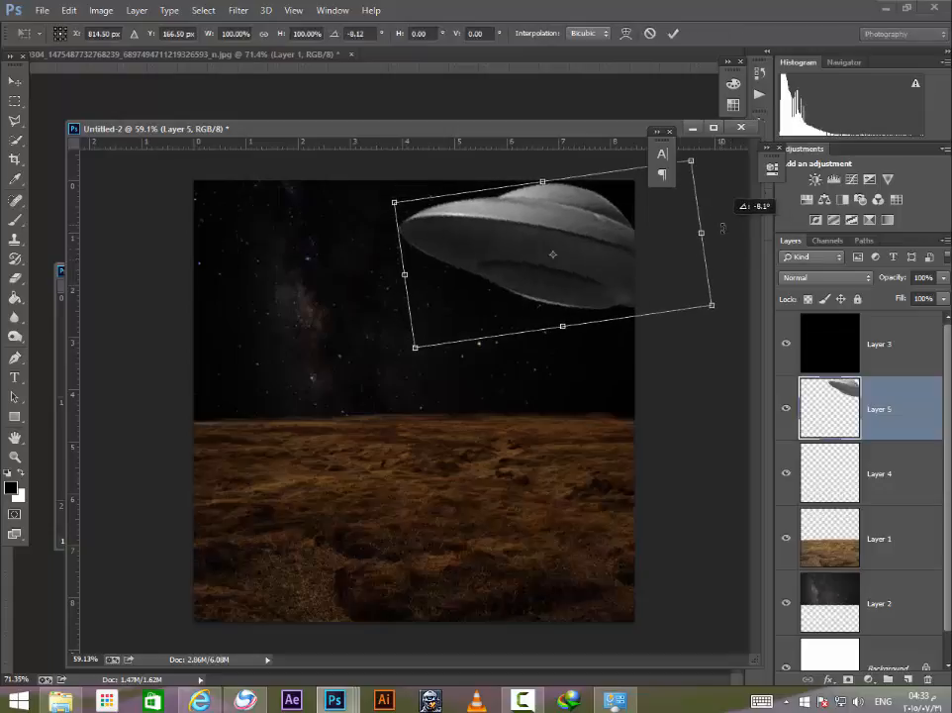
{"action": "key", "text": "Return"}
{"action": "mouse_move", "coordinate": [594, 242]}
{"action": "left_mouse_down"}
{"action": "mouse_move", "coordinate": [616, 230]}
{"action": "mouse_move", "coordinate": [598, 249]}
{"action": "mouse_move", "coordinate": [569, 241]}
{"action": "mouse_move", "coordinate": [574, 249]}
{"action": "mouse_move", "coordinate": [550, 264]}
{"action": "mouse_move", "coordinate": [553, 250]}
{"action": "mouse_move", "coordinate": [584, 248]}
{"action": "left_mouse_up"}
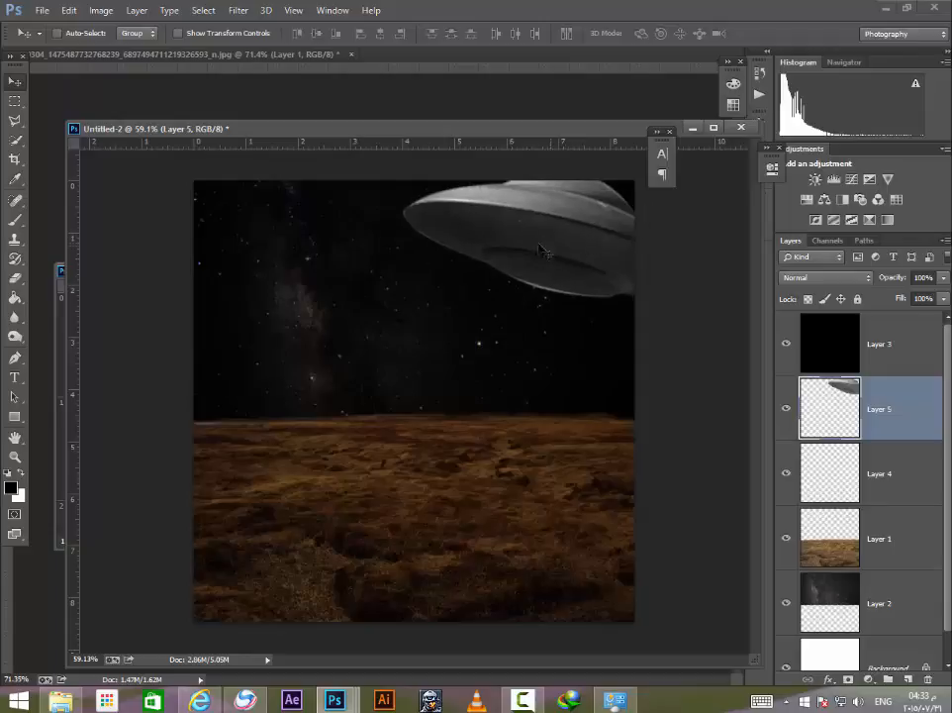
{"action": "left_click_drag", "start_coordinate": [495, 274], "coordinate": [549, 267]}
Step: Merge the clipped Layer 1 with Layer 0 in the document of the man looking up
{"action": "mouse_move", "coordinate": [335, 698]}
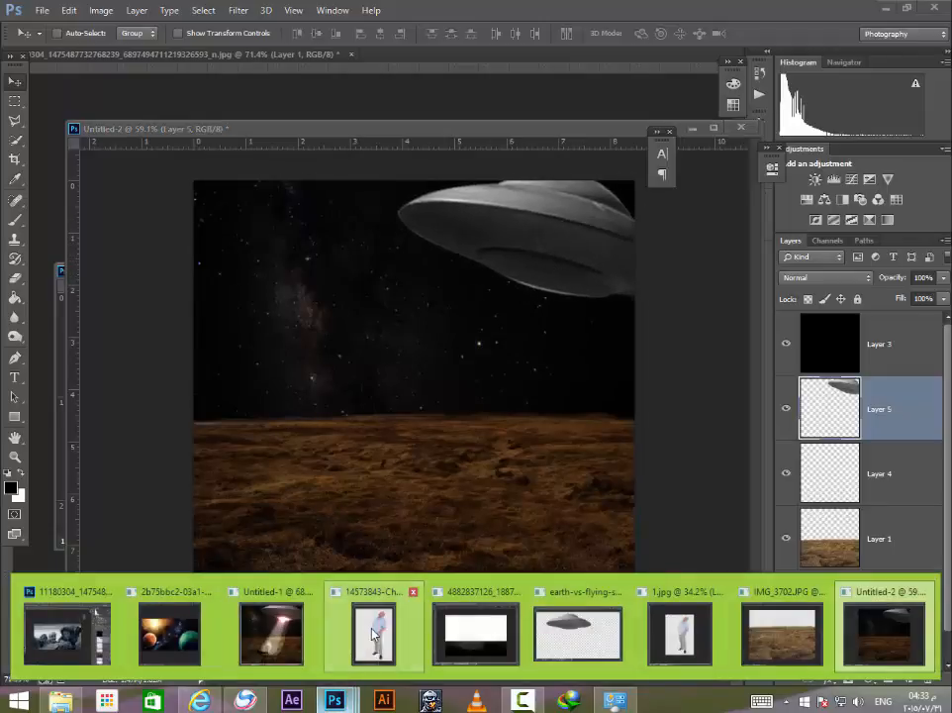
{"action": "left_click", "coordinate": [374, 634]}
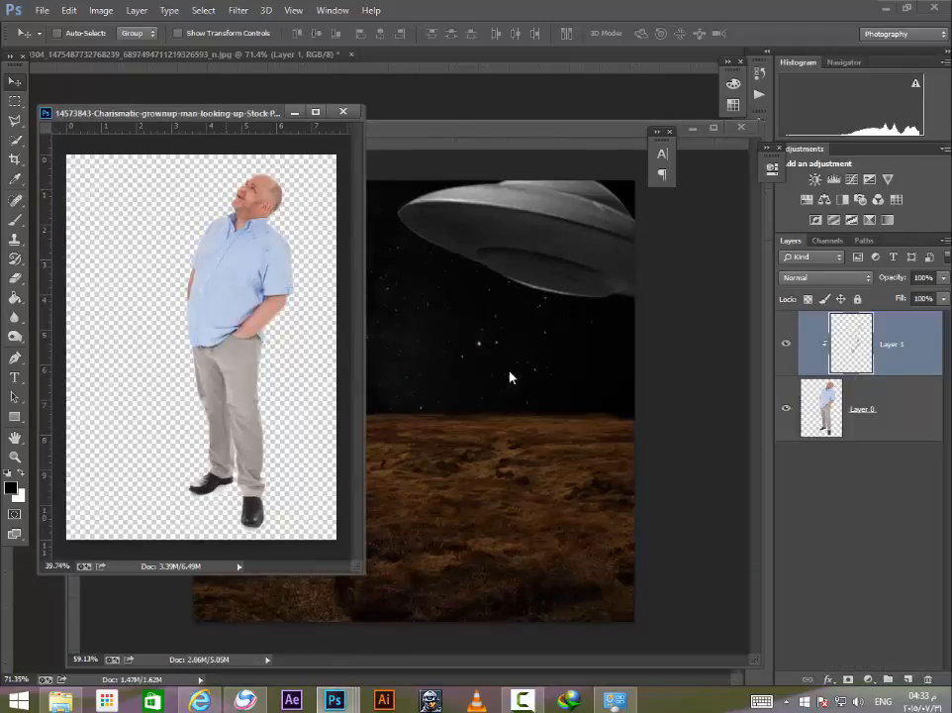
{"action": "left_click", "coordinate": [911, 420], "text": "shift"}
{"action": "right_click", "coordinate": [909, 420]}
{"action": "left_click", "coordinate": [793, 450]}
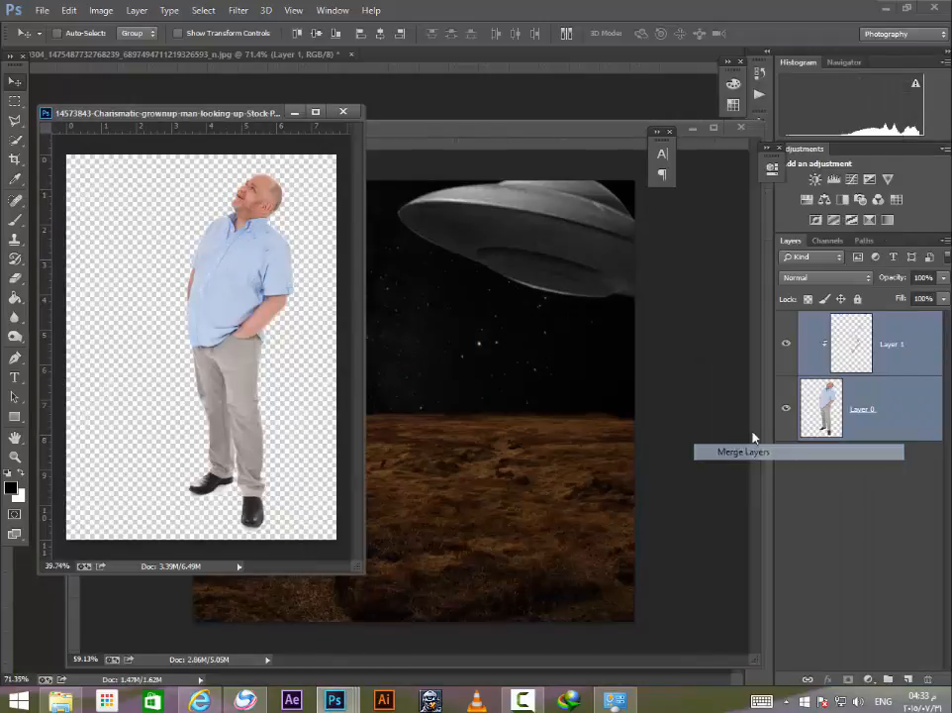
Step: Copy the merged cut-out man into Untitled-2 above the saucer layer
{"action": "left_click_drag", "start_coordinate": [236, 368], "coordinate": [426, 445]}
{"action": "key", "text": "ctrl+z"}
{"action": "mouse_move", "coordinate": [335, 698]}
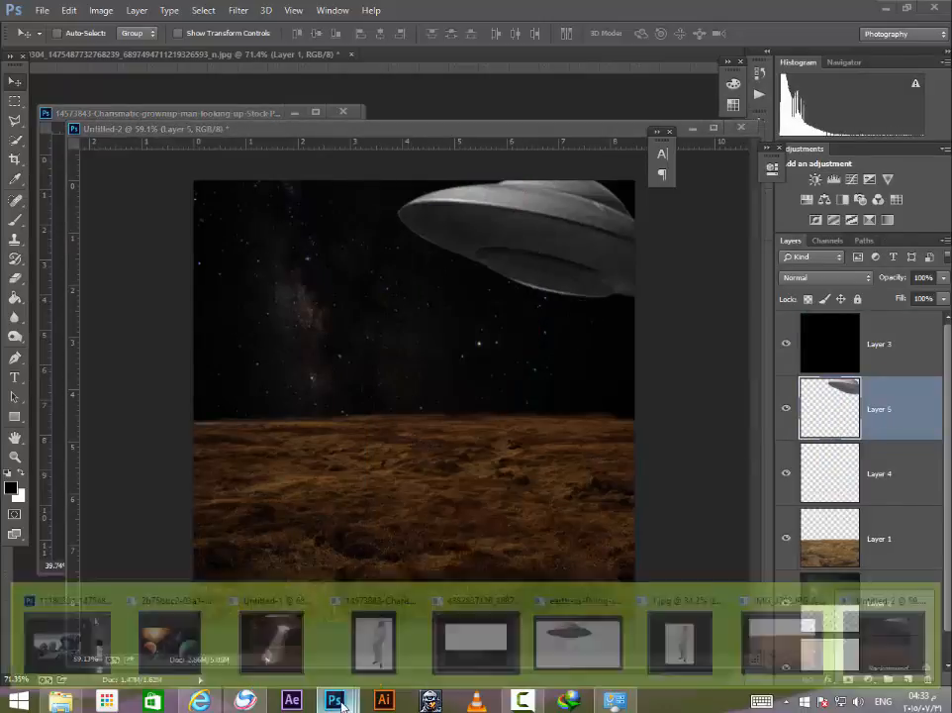
{"action": "left_click", "coordinate": [352, 635]}
{"action": "left_click_drag", "start_coordinate": [283, 504], "coordinate": [430, 454]}
Step: Scale the man down with Free Transform until his whole figure fits within the canvas height
{"action": "key", "text": "ctrl+t"}
{"action": "scroll", "coordinate": [441, 439], "scroll_direction": "down", "scroll_amount": 5}
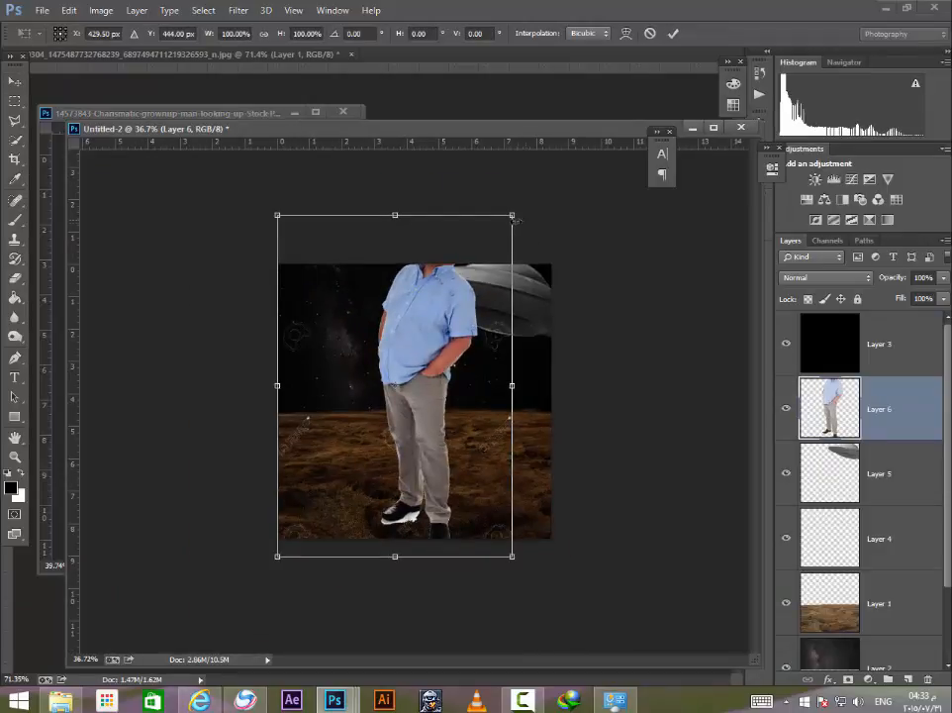
{"action": "left_click_drag", "start_coordinate": [513, 216], "coordinate": [480, 272]}
{"action": "mouse_move", "coordinate": [439, 337]}
{"action": "left_mouse_down"}
{"action": "mouse_move", "coordinate": [448, 338]}
{"action": "mouse_move", "coordinate": [438, 342]}
{"action": "left_mouse_up"}
{"action": "key", "text": "Return"}
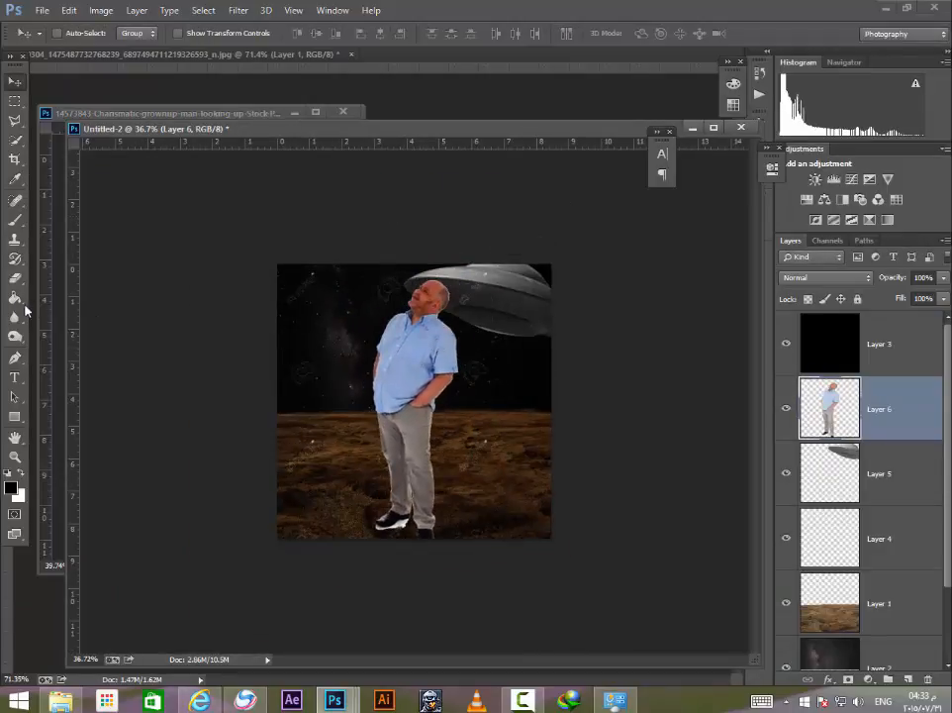
Step: Erase the watermark traces around the man and the white patch under his shoe with a soft 94 px eraser at 0% hardness
{"action": "key", "text": "e"}
{"action": "right_click", "coordinate": [342, 259]}
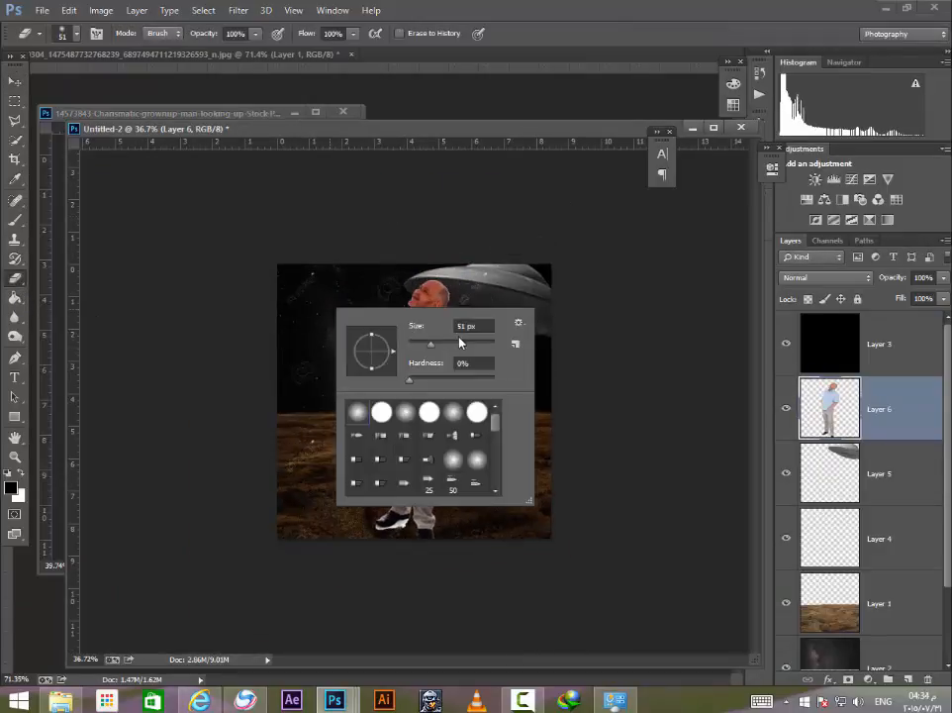
{"action": "type", "text": "94"}
{"action": "key", "text": "Return"}
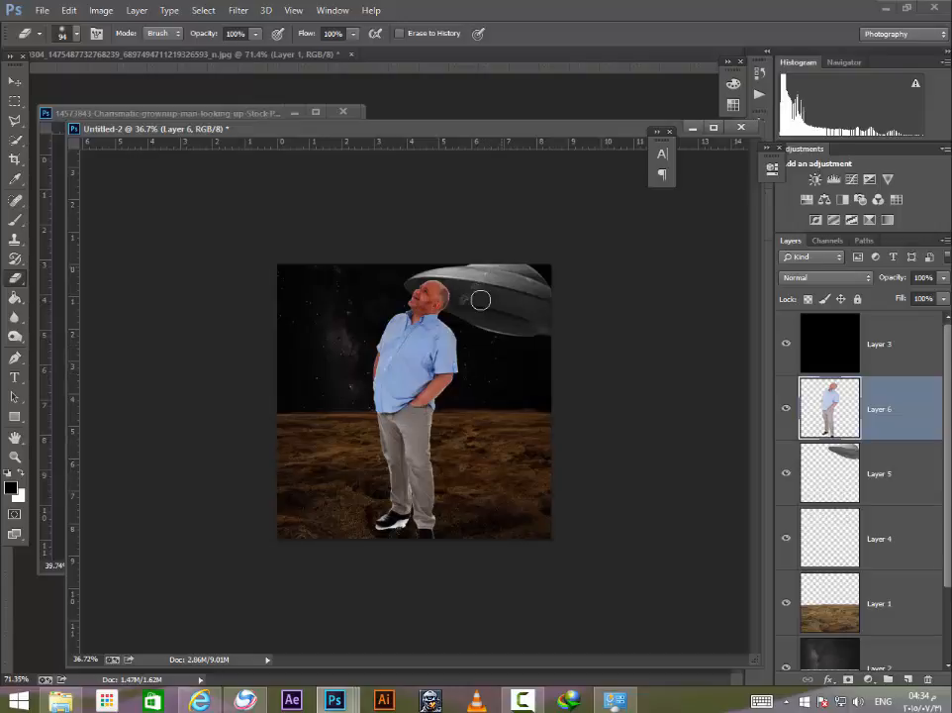
{"action": "left_click_drag", "start_coordinate": [408, 529], "coordinate": [393, 532]}
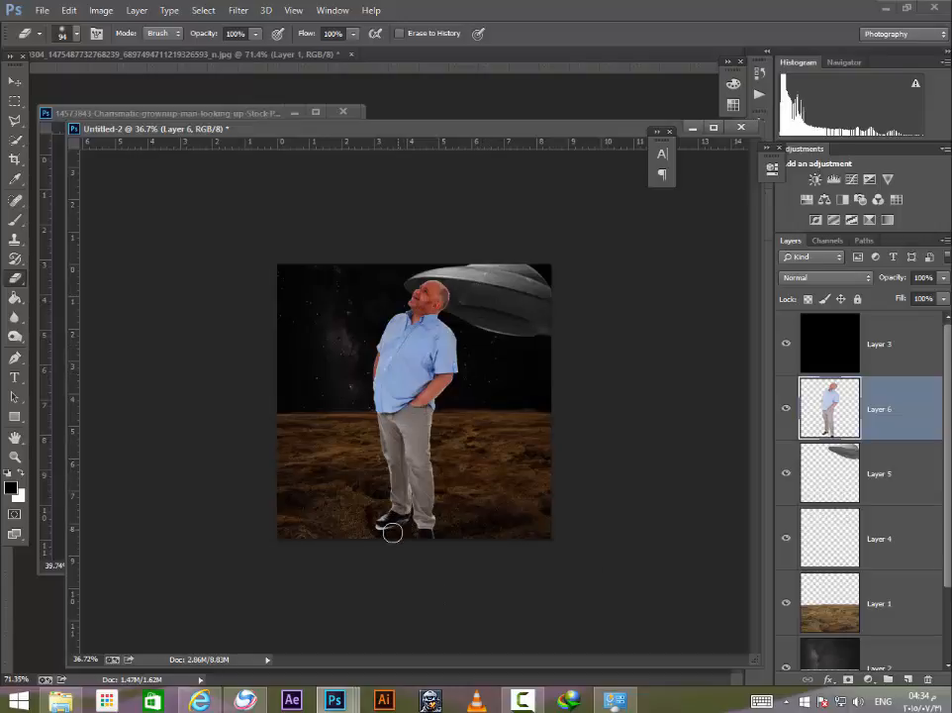
Step: Flip the man horizontally and shrink him to a small figure
{"action": "left_click", "coordinate": [15, 82]}
{"action": "key", "text": "ctrl+t"}
{"action": "right_click", "coordinate": [435, 386]}
{"action": "left_click", "coordinate": [485, 608]}
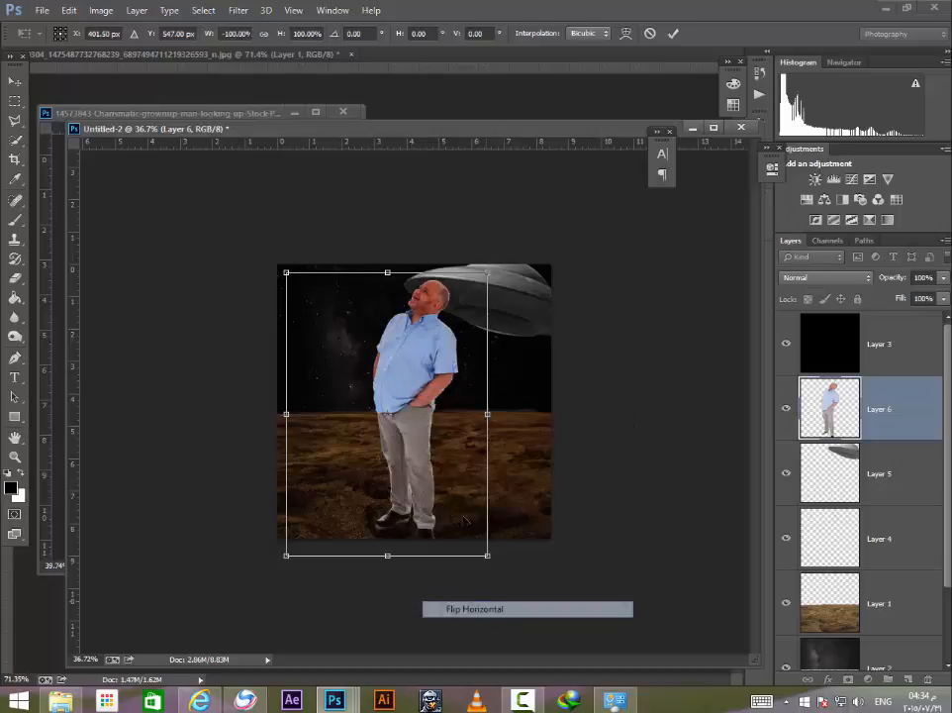
{"action": "left_click_drag", "start_coordinate": [488, 274], "coordinate": [350, 458]}
{"action": "key", "text": "Return"}
Step: Move the man onto the moorland left of centre, scale him down slightly more, and set his head near the horizon
{"action": "left_click_drag", "start_coordinate": [309, 490], "coordinate": [388, 442]}
{"action": "key", "text": "ctrl+t"}
{"action": "left_click_drag", "start_coordinate": [429, 391], "coordinate": [418, 410]}
{"action": "key", "text": "Return"}
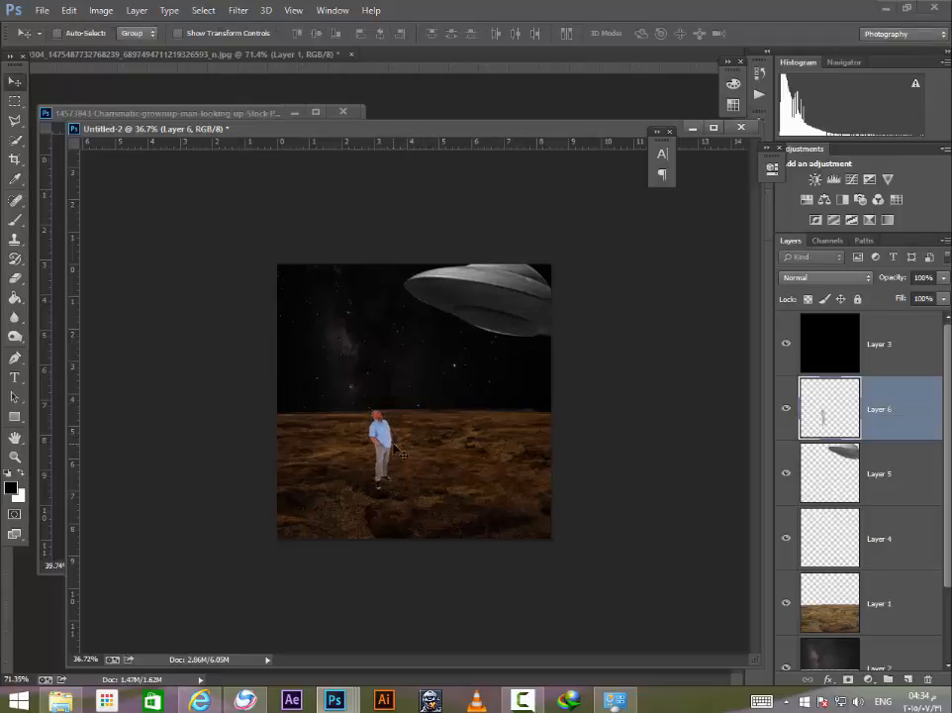
{"action": "mouse_move", "coordinate": [394, 451]}
{"action": "left_mouse_down"}
{"action": "mouse_move", "coordinate": [406, 457]}
{"action": "mouse_move", "coordinate": [400, 452]}
{"action": "left_mouse_up"}
{"action": "scroll", "coordinate": [400, 452], "scroll_direction": "up", "scroll_amount": 4}
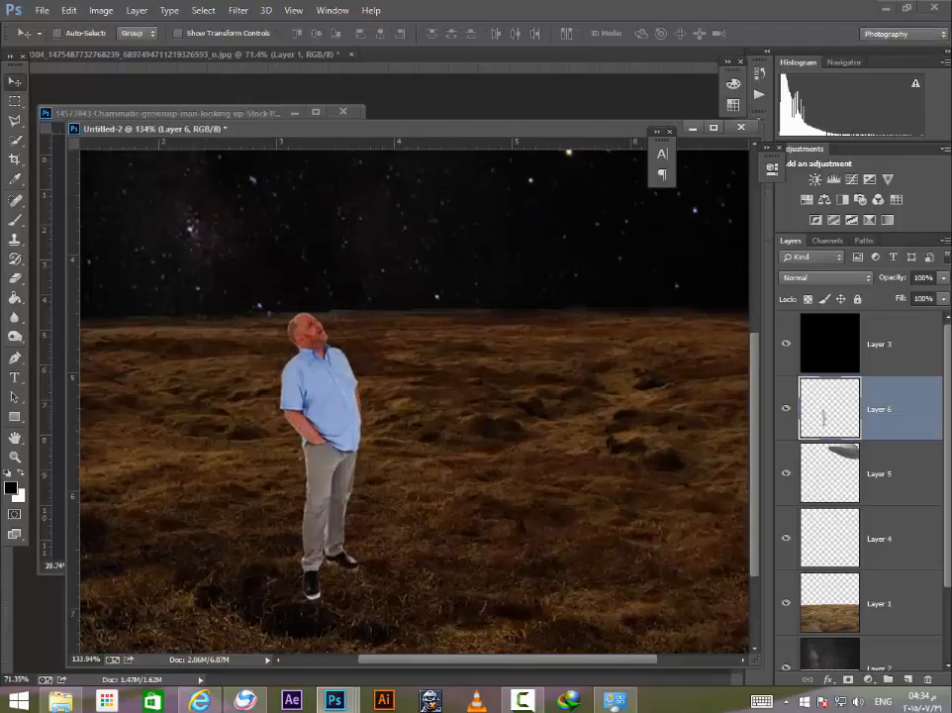
{"action": "left_click_drag", "start_coordinate": [334, 475], "coordinate": [342, 483]}
{"action": "scroll", "coordinate": [336, 480], "scroll_direction": "down", "scroll_amount": 3}
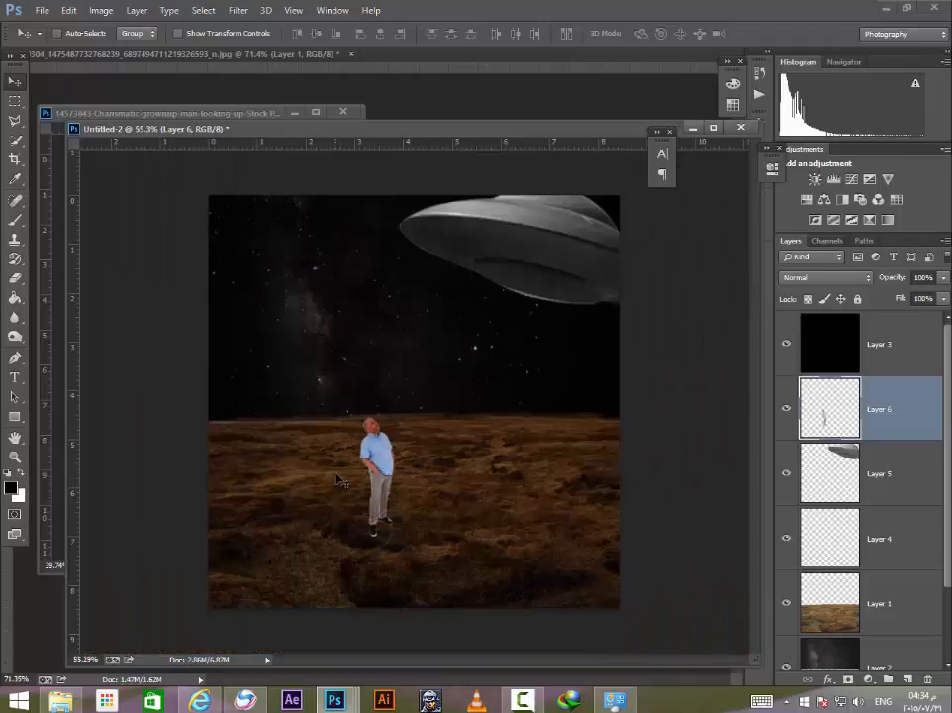
{"action": "left_click", "coordinate": [512, 289]}
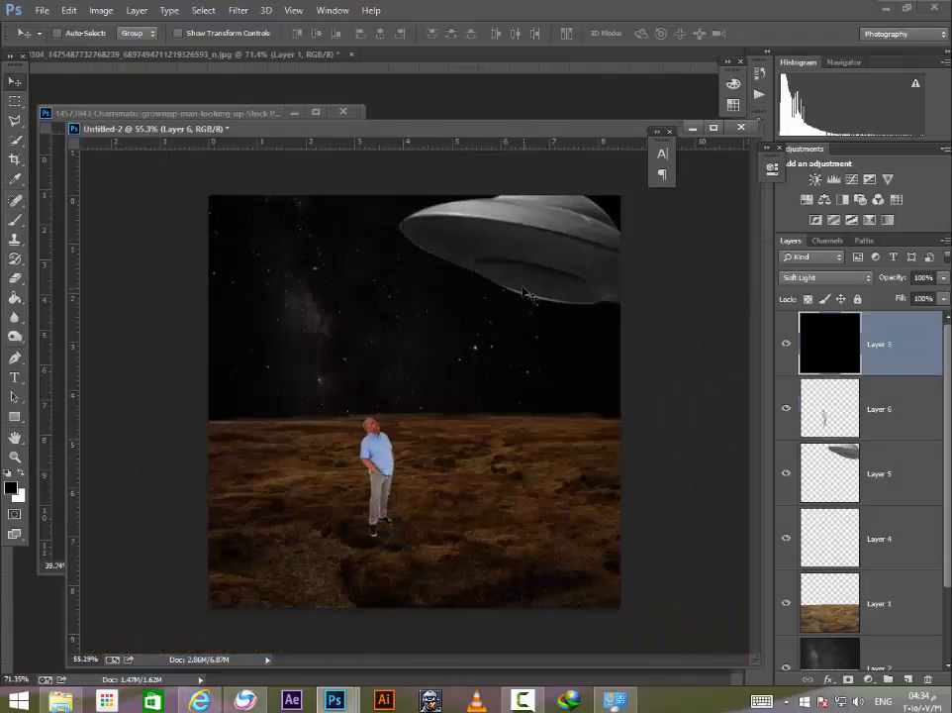
{"action": "key", "text": "ctrl+t"}
{"action": "key", "text": "Escape"}
{"action": "key", "text": "ctrl+t"}
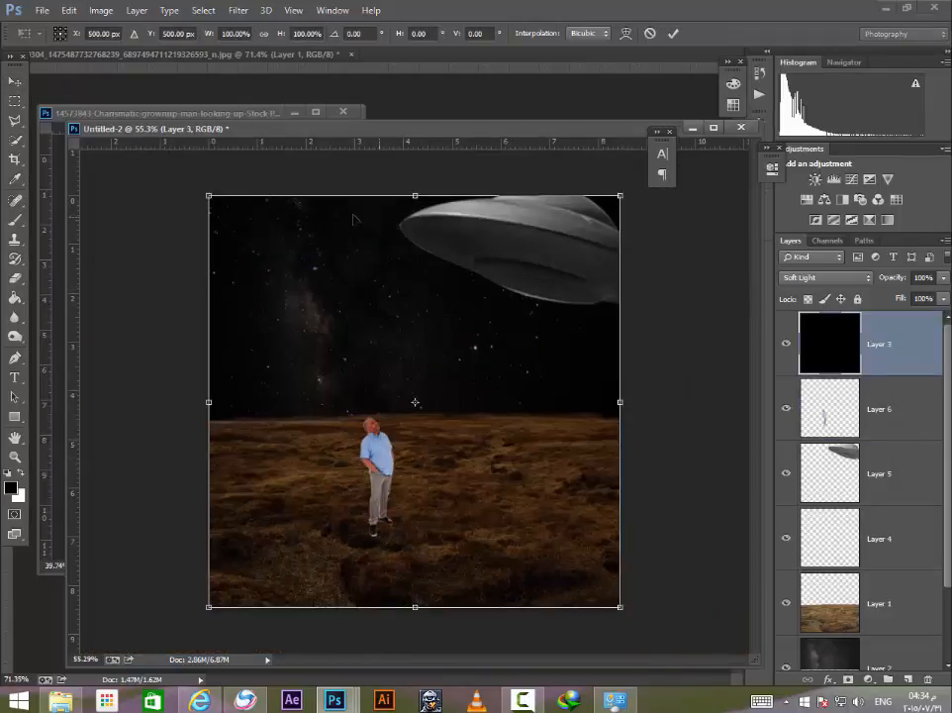
{"action": "key", "text": "Escape"}
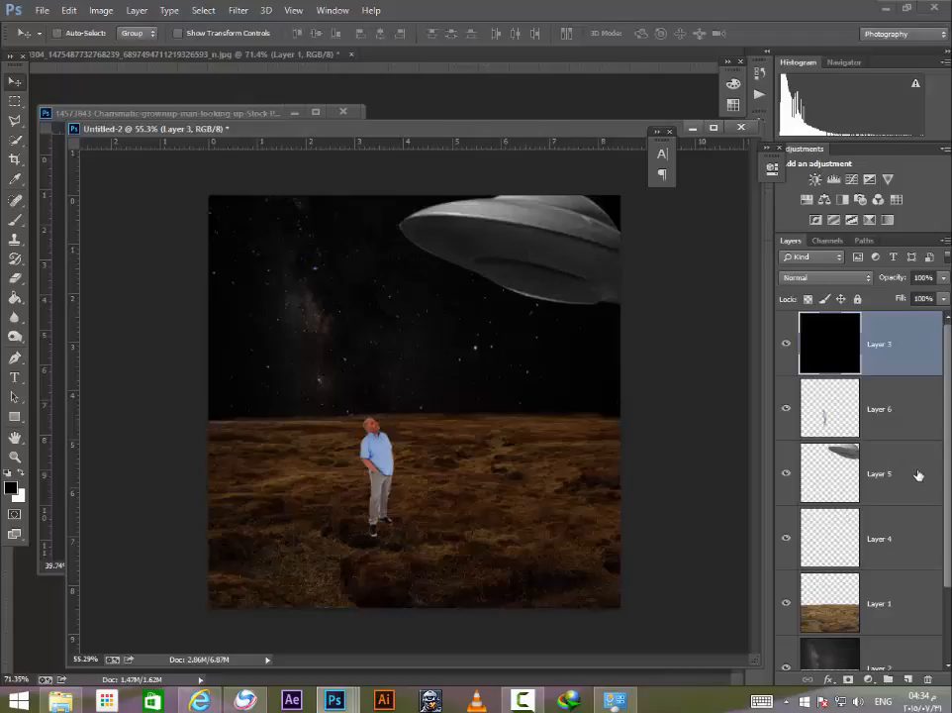
Step: Widen the flying saucer slightly with Free Transform and shift it a little farther into the sky, keeping its far end cropped by the canvas
{"action": "left_click", "coordinate": [918, 475]}
{"action": "key", "text": "ctrl+t"}
{"action": "mouse_move", "coordinate": [400, 246]}
{"action": "left_mouse_down"}
{"action": "mouse_move", "coordinate": [371, 246]}
{"action": "mouse_move", "coordinate": [387, 247]}
{"action": "left_mouse_up"}
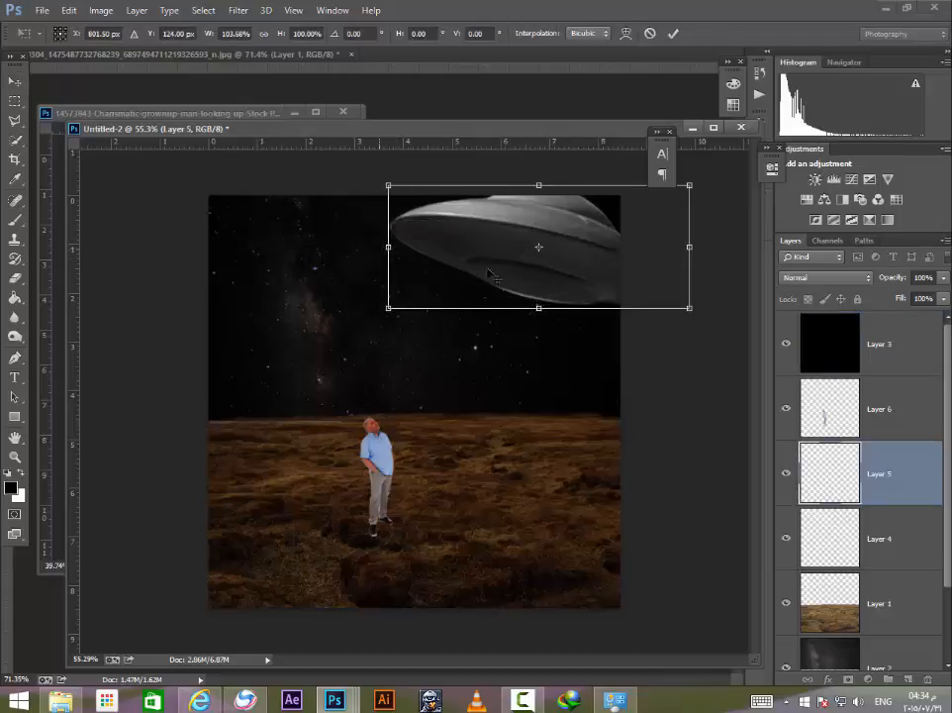
{"action": "left_click_drag", "start_coordinate": [492, 275], "coordinate": [522, 262]}
{"action": "key", "text": "Return"}
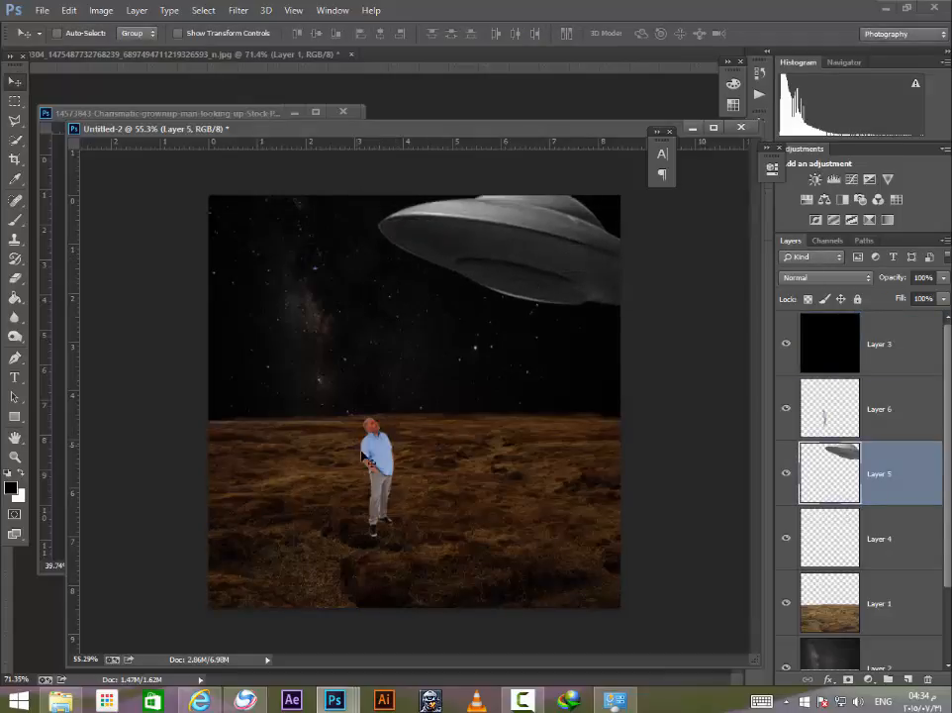
{"action": "left_click", "coordinate": [368, 455], "text": "ctrl"}
{"action": "left_click_drag", "start_coordinate": [381, 457], "coordinate": [395, 465]}
{"action": "key", "text": "ctrl+z"}
{"action": "left_click", "coordinate": [567, 487], "text": "ctrl"}
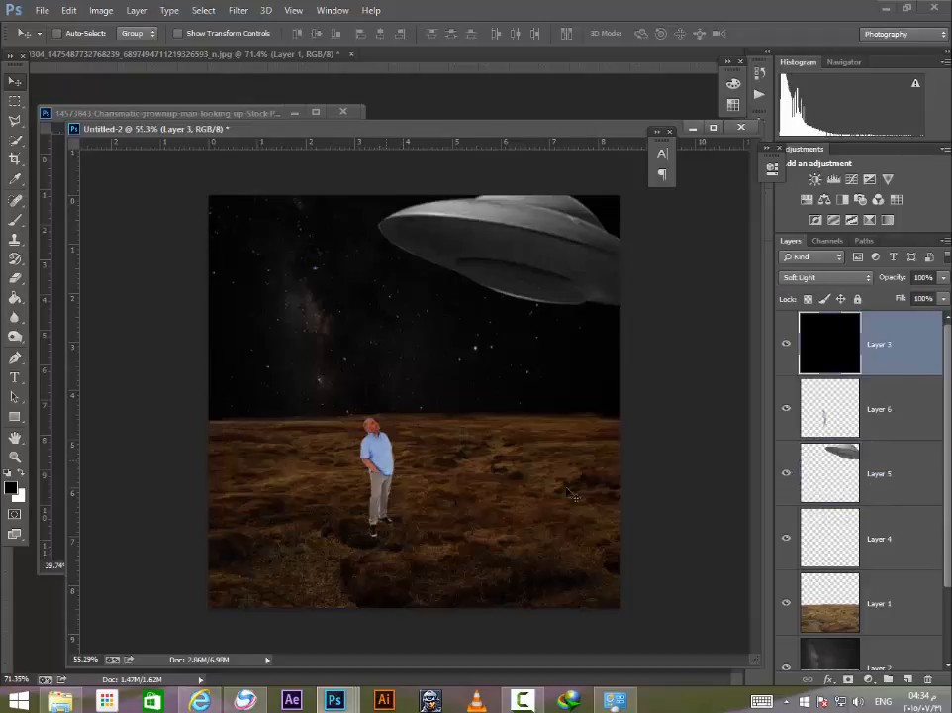
Step: Move the man on Layer 6 to the horizontal centre of the moorland and scale him down so his head sits below the horizon
{"action": "left_click", "coordinate": [863, 423]}
{"action": "left_click", "coordinate": [389, 472], "text": "ctrl"}
{"action": "left_click", "coordinate": [831, 416]}
{"action": "left_click_drag", "start_coordinate": [409, 440], "coordinate": [444, 443]}
{"action": "key", "text": "ctrl+t"}
{"action": "key", "text": "Return"}
{"action": "left_click_drag", "start_coordinate": [421, 492], "coordinate": [433, 493]}
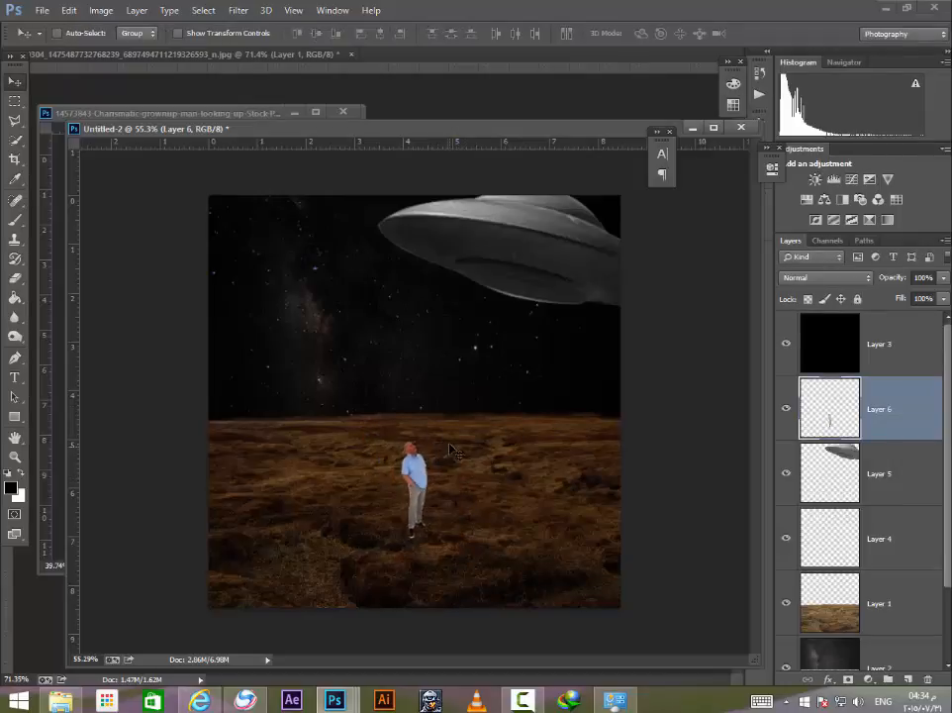
{"action": "key", "text": "ctrl+t"}
{"action": "left_click_drag", "start_coordinate": [454, 439], "coordinate": [459, 434]}
{"action": "key", "text": "Return"}
Step: Examine the man's size and placement against the saucer and horizon at several magnifications, and dismiss the Internet Download Manager message
{"action": "scroll", "coordinate": [449, 437], "scroll_direction": "down", "scroll_amount": 2}
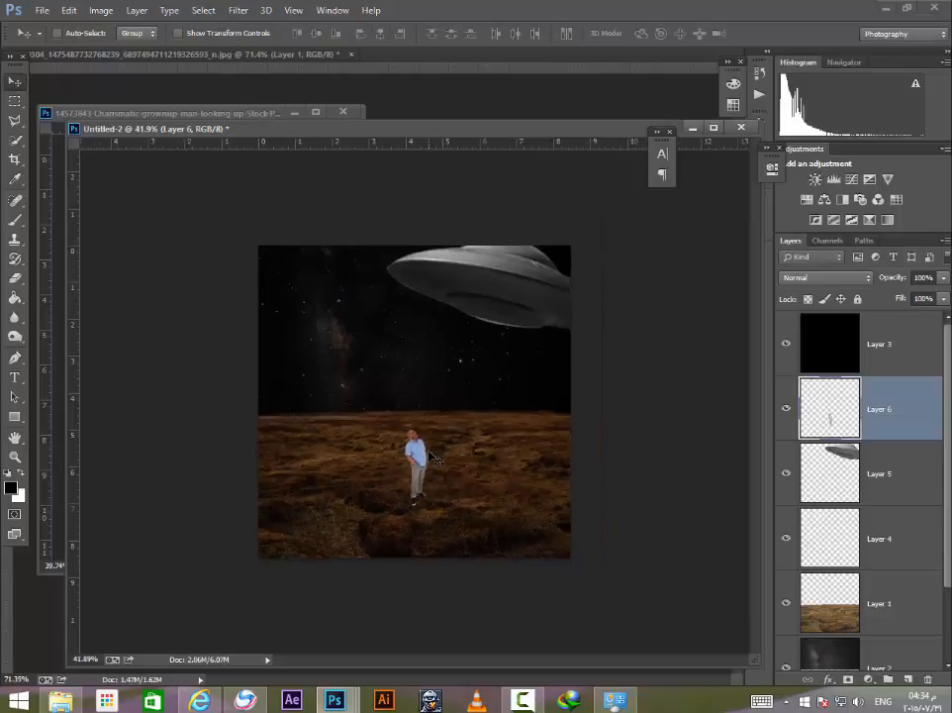
{"action": "scroll", "coordinate": [445, 435], "scroll_direction": "up", "scroll_amount": 3}
{"action": "scroll", "coordinate": [445, 434], "scroll_direction": "down", "scroll_amount": 1}
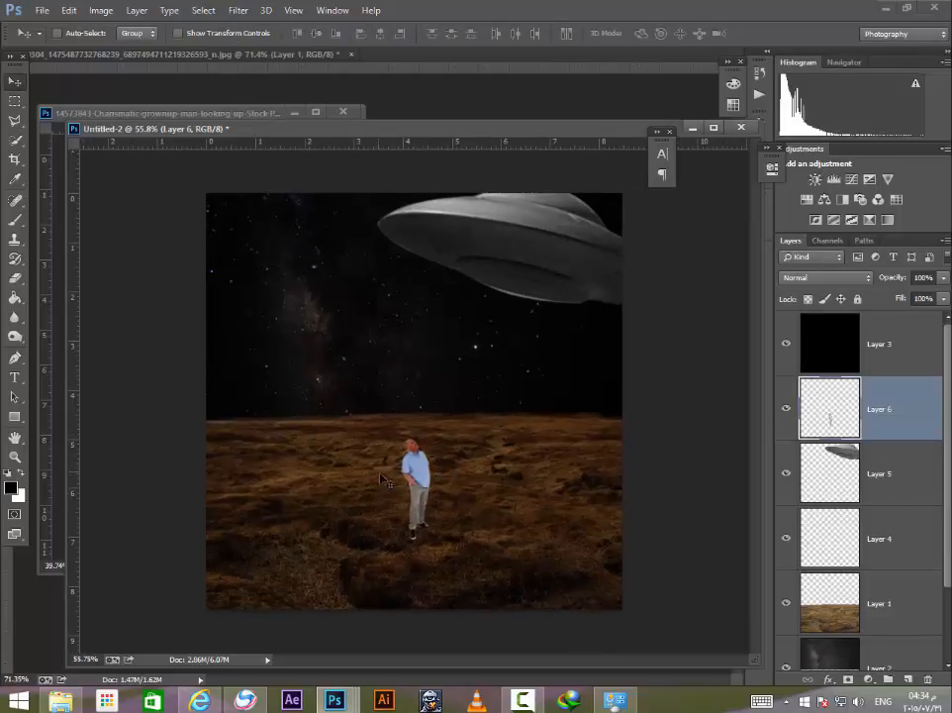
{"action": "scroll", "coordinate": [420, 485], "scroll_direction": "up", "scroll_amount": 3}
{"action": "scroll", "coordinate": [415, 460], "scroll_direction": "down", "scroll_amount": 3}
{"action": "scroll", "coordinate": [427, 488], "scroll_direction": "up", "scroll_amount": 2}
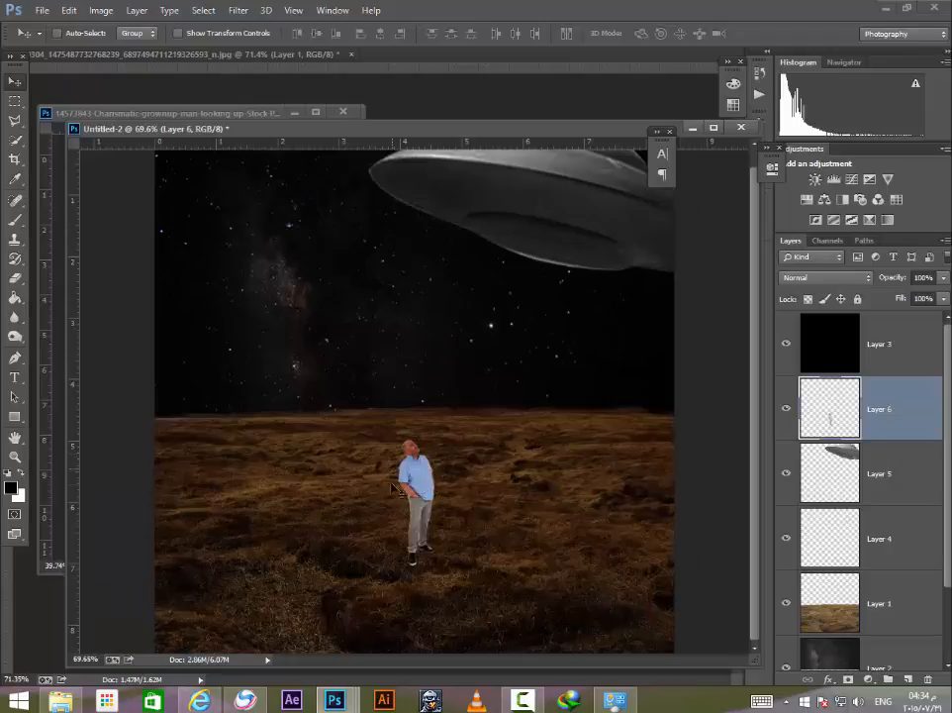
{"action": "scroll", "coordinate": [439, 517], "scroll_direction": "down", "scroll_amount": 3}
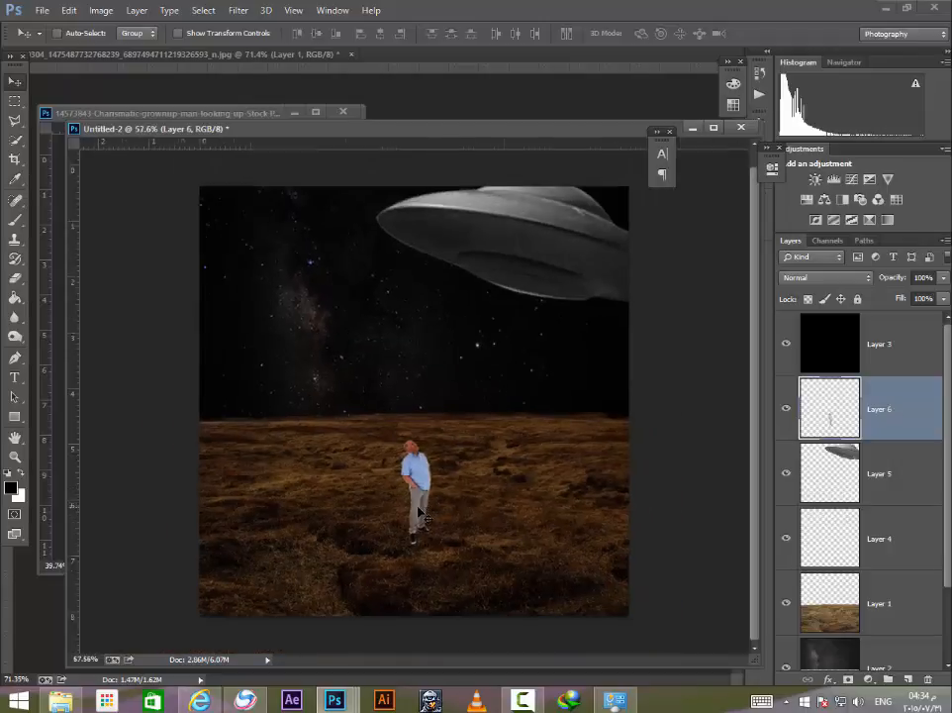
{"action": "scroll", "coordinate": [416, 519], "scroll_direction": "up", "scroll_amount": 3}
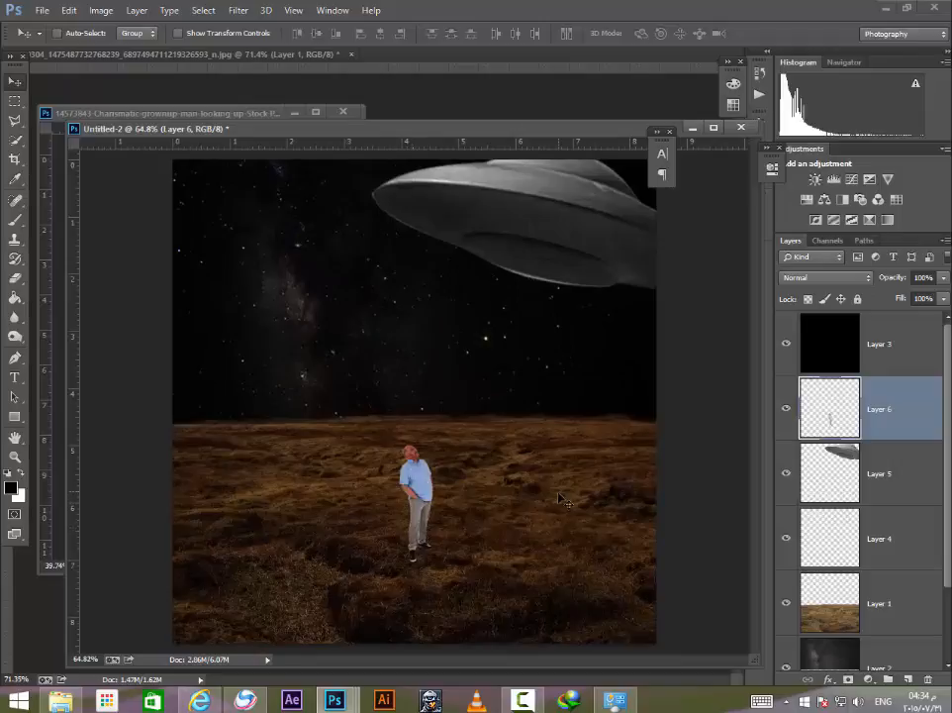
{"action": "scroll", "coordinate": [431, 451], "scroll_direction": "down", "scroll_amount": 2}
{"action": "scroll", "coordinate": [420, 460], "scroll_direction": "up", "scroll_amount": 2}
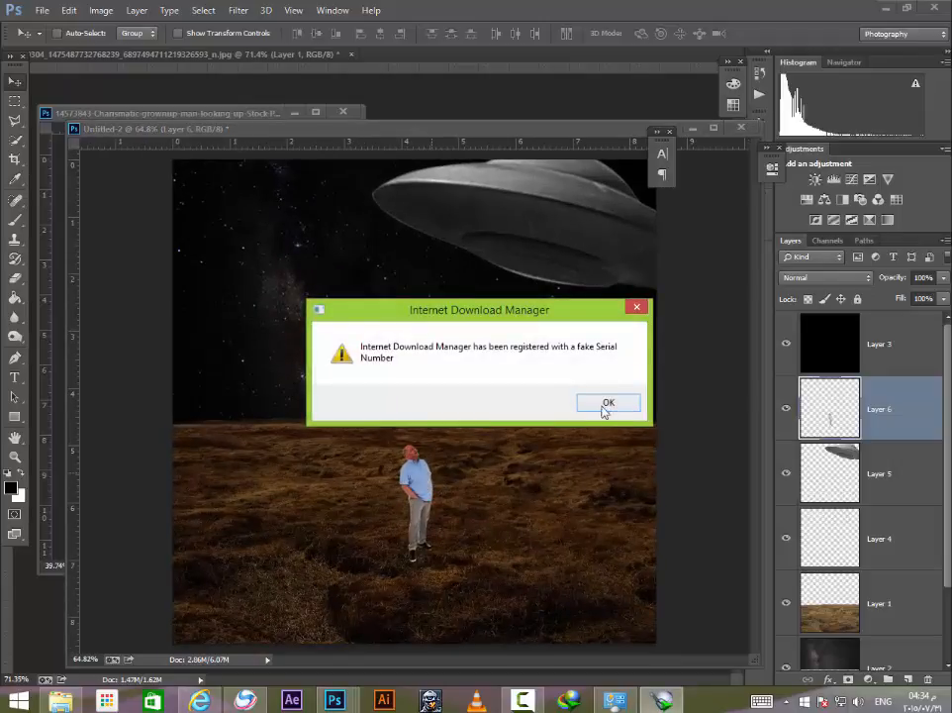
{"action": "left_click", "coordinate": [606, 401]}
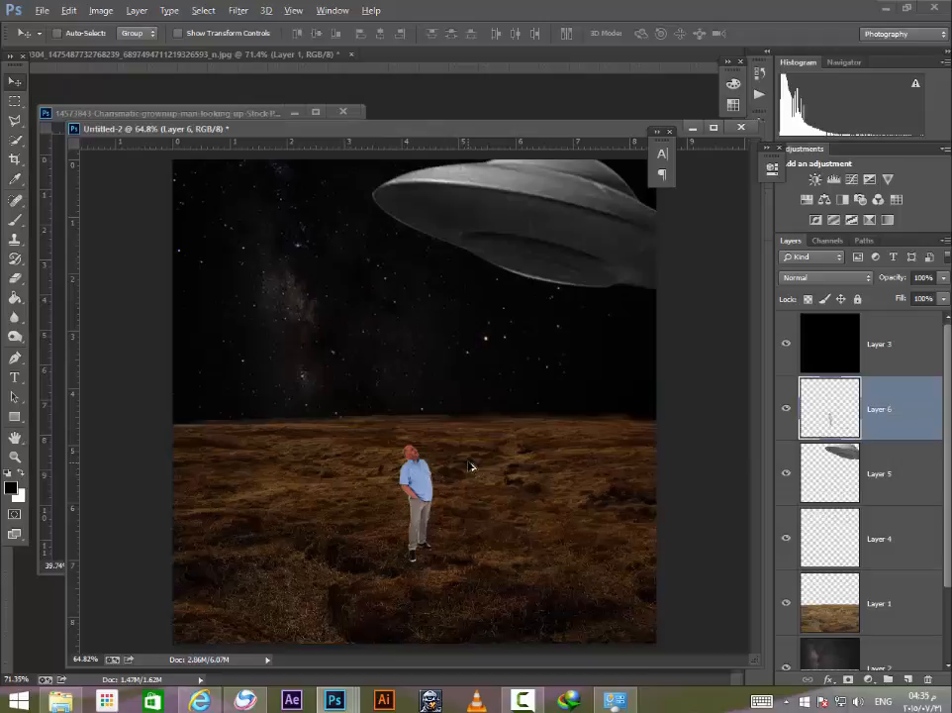
{"action": "key", "text": "alt"}
{"action": "left_click_drag", "start_coordinate": [426, 473], "coordinate": [309, 428]}
{"action": "key", "text": "ctrl+z"}
Step: Duplicate the man's layer as Layer 6 copy, and place a further copy of him beside the original on his left
{"action": "right_click", "coordinate": [918, 415]}
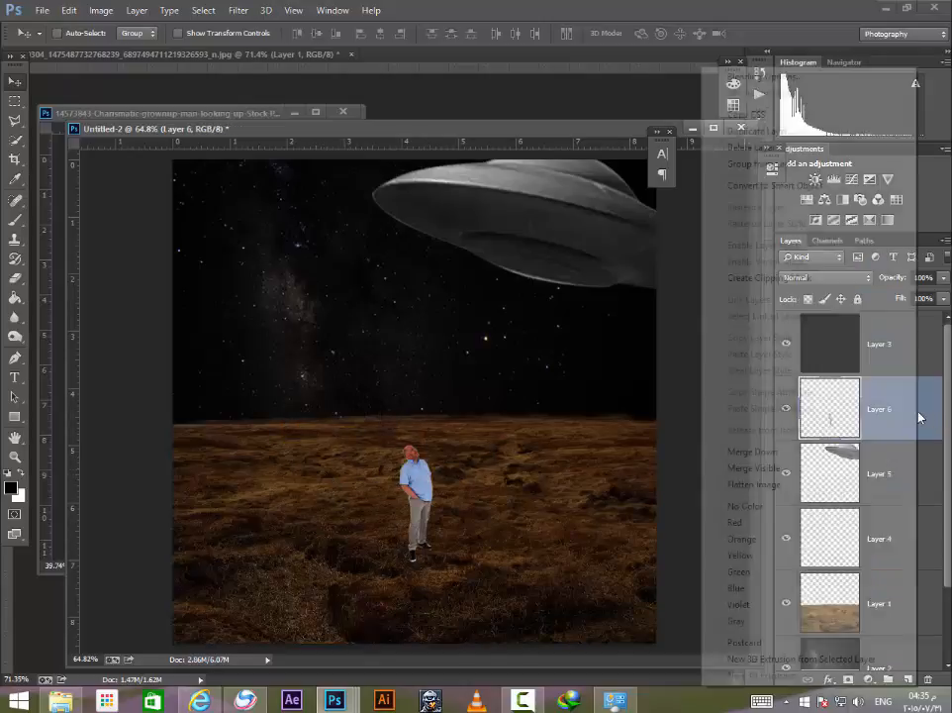
{"action": "left_click", "coordinate": [760, 131]}
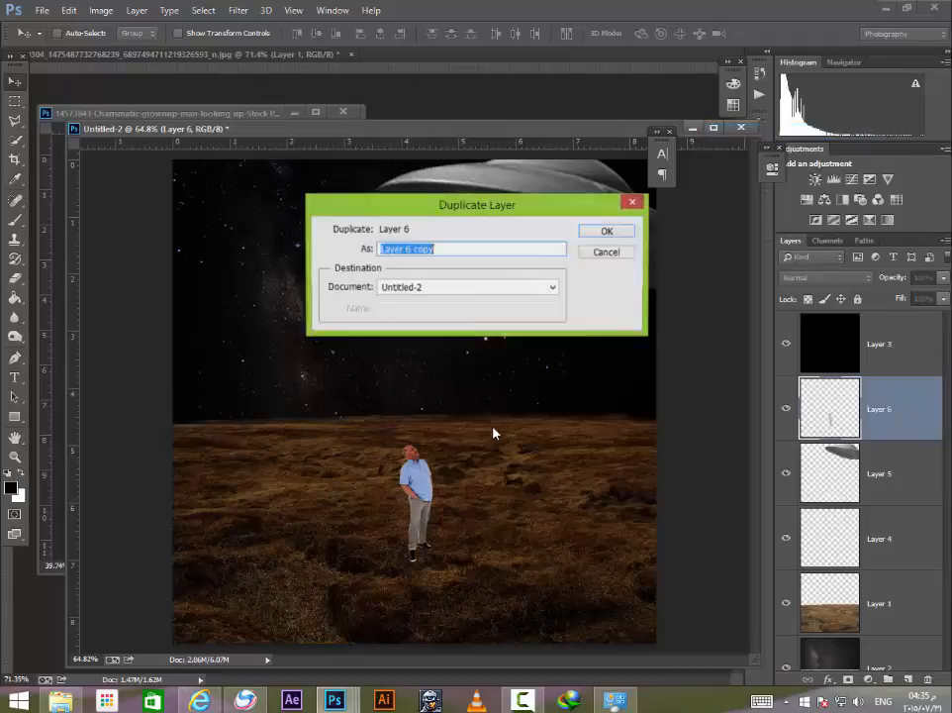
{"action": "left_click", "coordinate": [599, 234]}
{"action": "left_click_drag", "start_coordinate": [433, 447], "coordinate": [394, 428]}
{"action": "key", "text": "ctrl+z"}
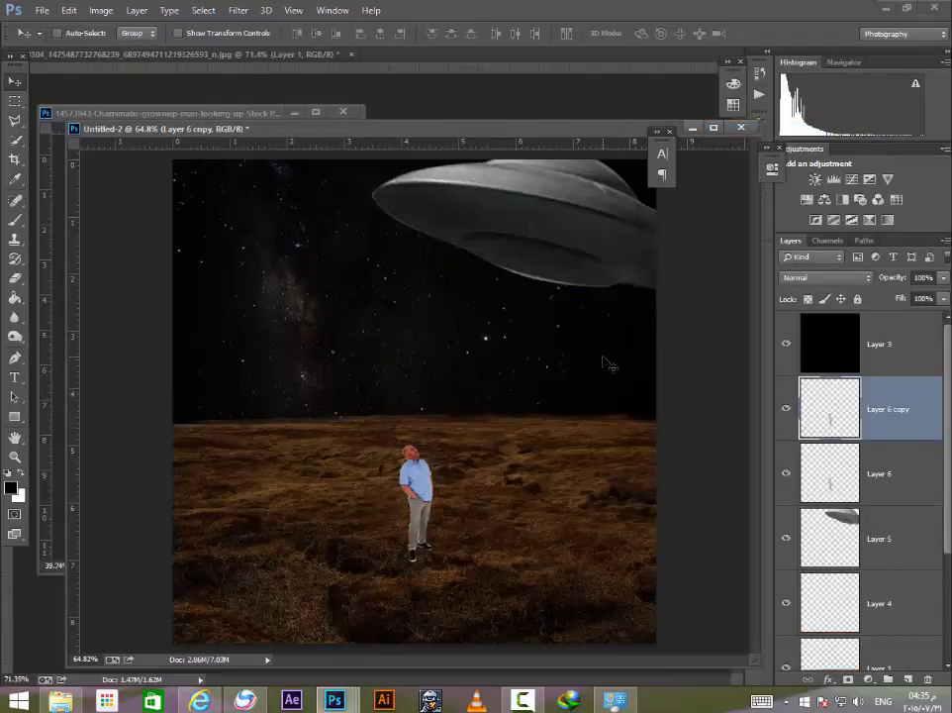
{"action": "left_click", "coordinate": [811, 415], "text": "ctrl"}
{"action": "key", "text": "alt"}
{"action": "scroll", "coordinate": [424, 465], "scroll_direction": "up", "scroll_amount": 1}
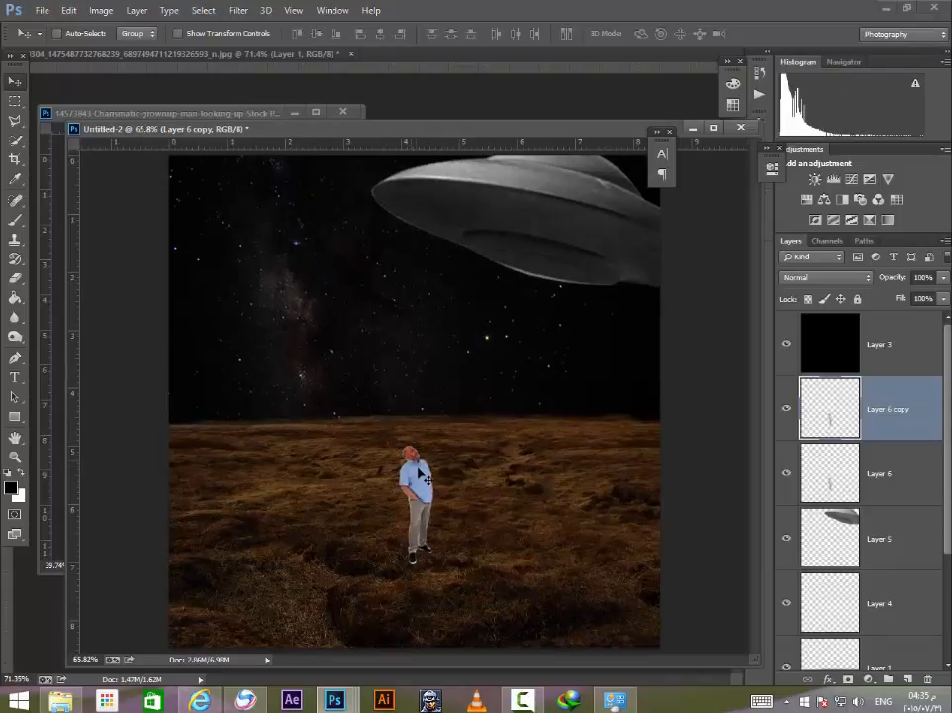
{"action": "left_click_drag", "start_coordinate": [421, 478], "coordinate": [339, 478]}
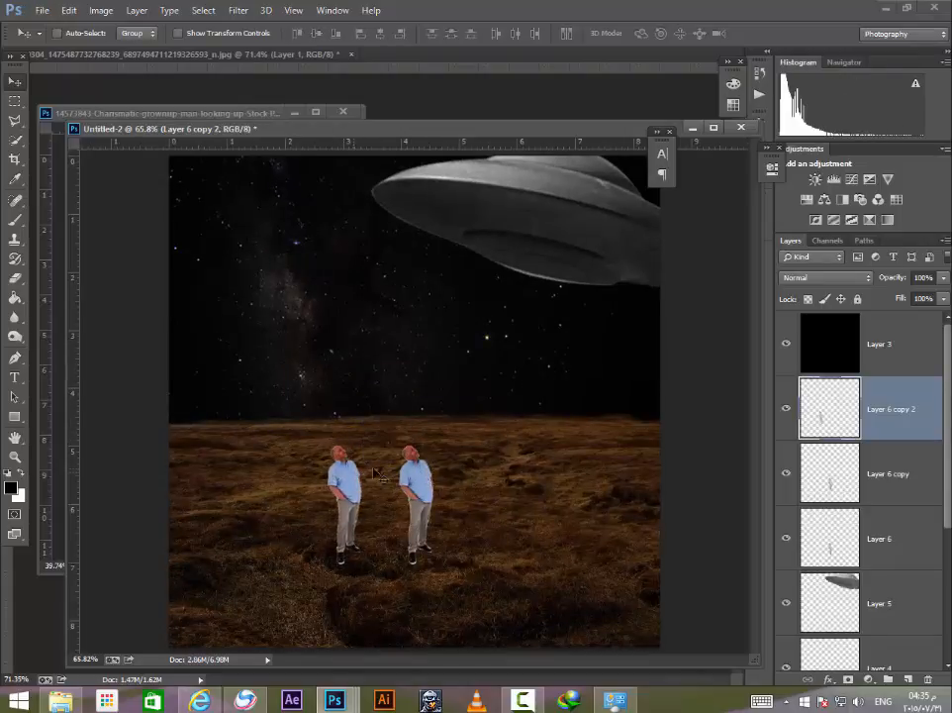
{"action": "key", "text": "ctrl+t"}
{"action": "left_click_drag", "start_coordinate": [570, 479], "coordinate": [439, 305]}
{"action": "key", "text": "Return"}
{"action": "key", "text": "ctrl+z"}
Step: Remove the redundant Layer 6 copy and shift the man on Layer 6 copy 2 slightly closer to the original
{"action": "left_click_drag", "start_coordinate": [882, 409], "coordinate": [893, 483]}
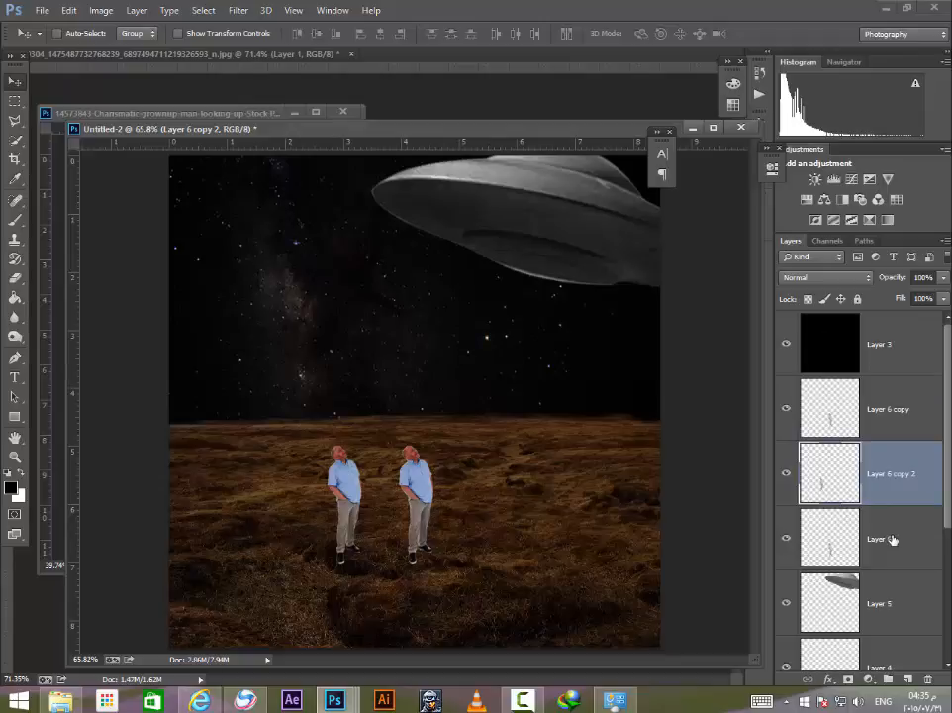
{"action": "left_click", "coordinate": [894, 409]}
{"action": "key", "text": "ctrl+e"}
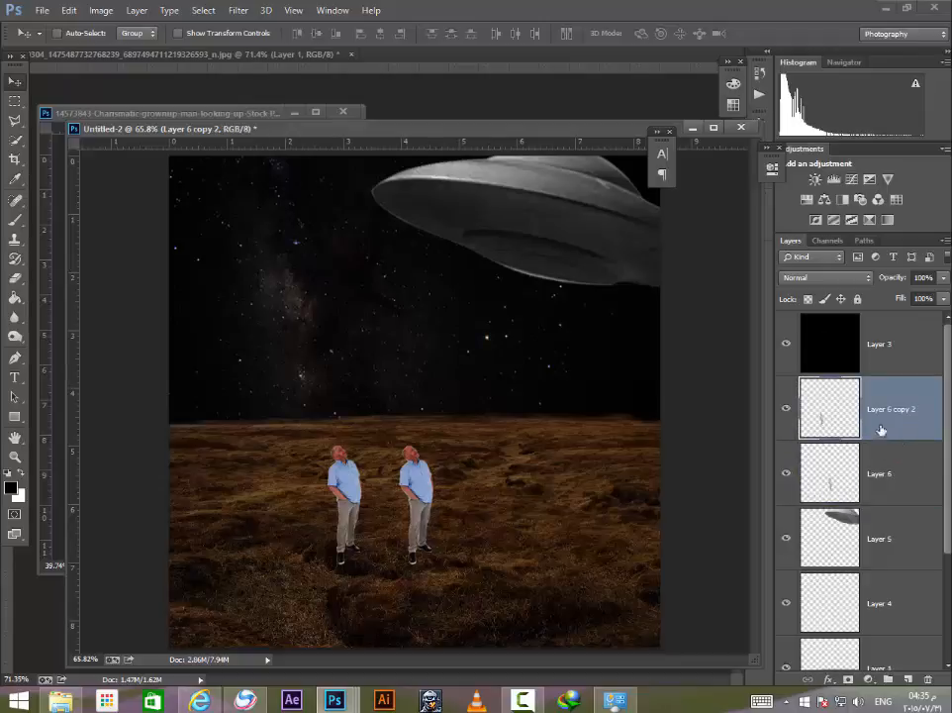
{"action": "left_click_drag", "start_coordinate": [525, 494], "coordinate": [532, 485]}
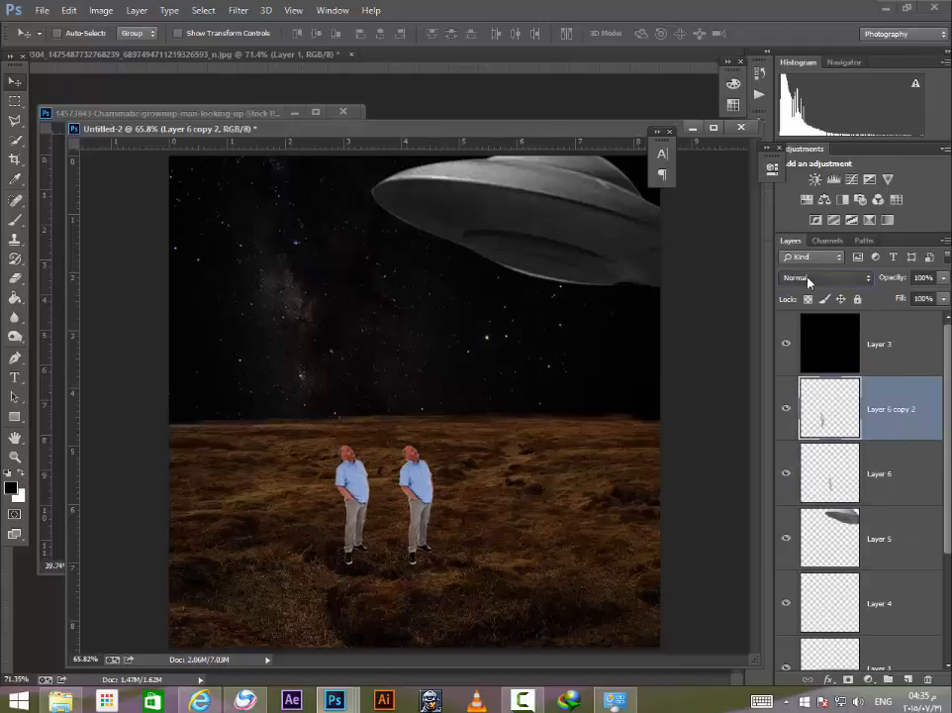
Step: Try the Linear Burn blend mode on Layer 6 copy 2 and return it to Normal
{"action": "scroll", "coordinate": [809, 277], "scroll_direction": "down", "scroll_amount": 4}
{"action": "scroll", "coordinate": [810, 280], "scroll_direction": "down", "scroll_amount": 1}
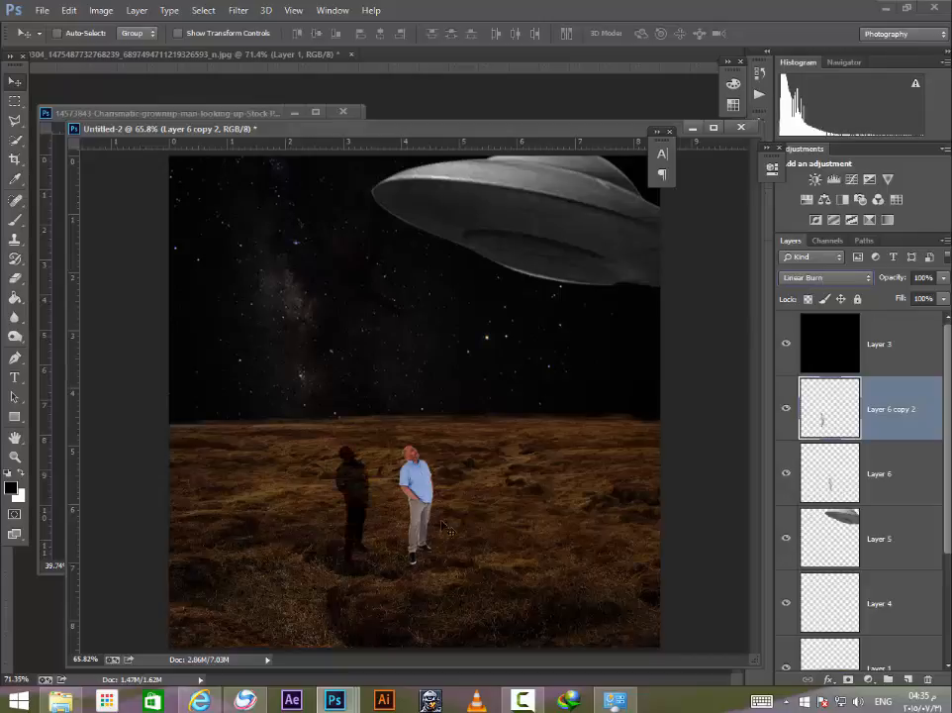
{"action": "scroll", "coordinate": [829, 286], "scroll_direction": "down", "scroll_amount": 1}
{"action": "scroll", "coordinate": [828, 286], "scroll_direction": "up", "scroll_amount": 1}
{"action": "left_click", "coordinate": [841, 278]}
{"action": "left_click", "coordinate": [834, 295]}
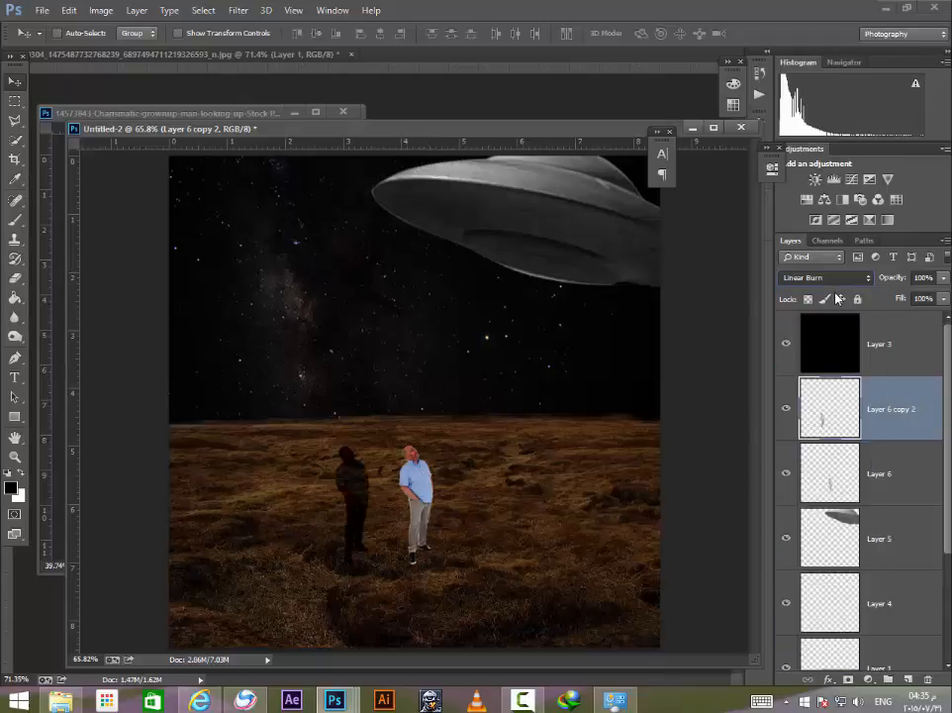
{"action": "left_click", "coordinate": [821, 421], "text": "ctrl"}
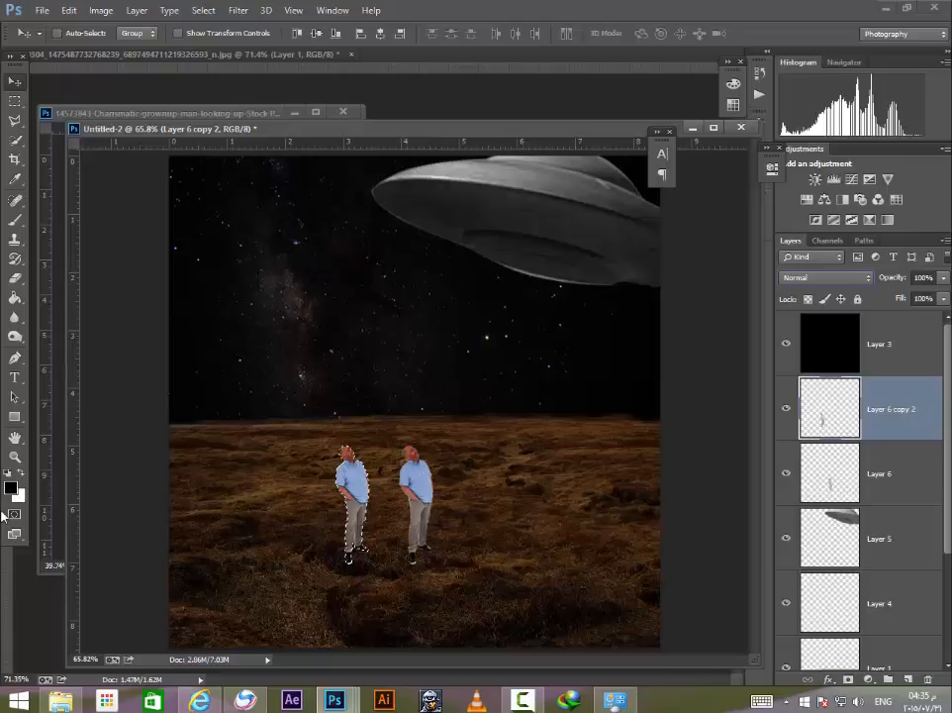
{"action": "key", "text": "alt"}
{"action": "key", "text": "alt"}
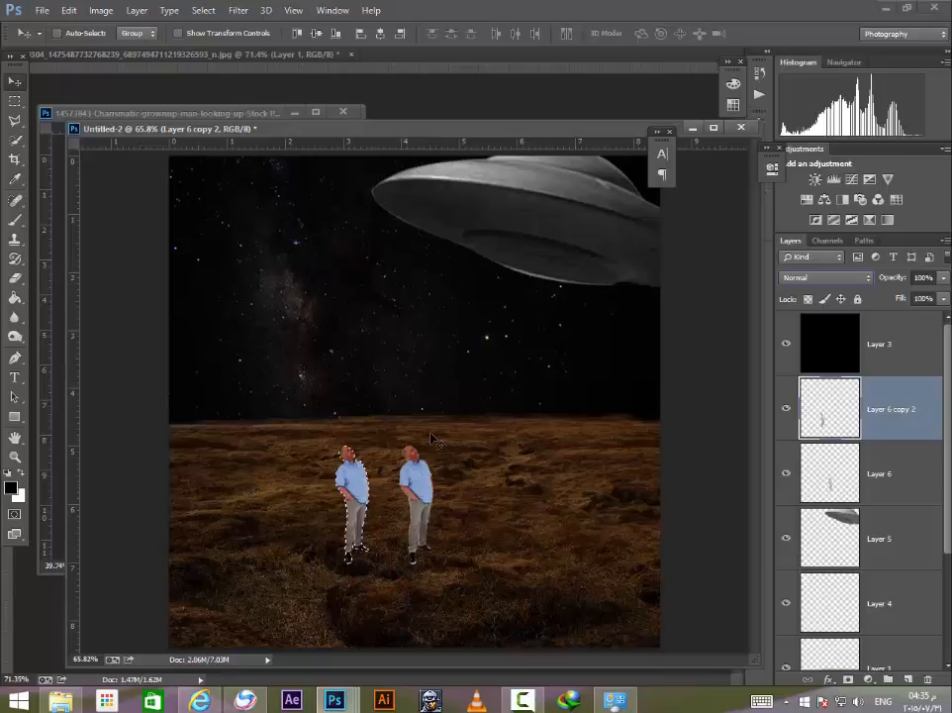
{"action": "key", "text": "ctrl+d"}
Step: Set the blend mode of Layer 6 copy 2 to Linear Burn to turn the copied man into a dark silhouette
{"action": "left_click", "coordinate": [812, 282]}
{"action": "left_click", "coordinate": [810, 285]}
{"action": "scroll", "coordinate": [803, 284], "scroll_direction": "down", "scroll_amount": 6}
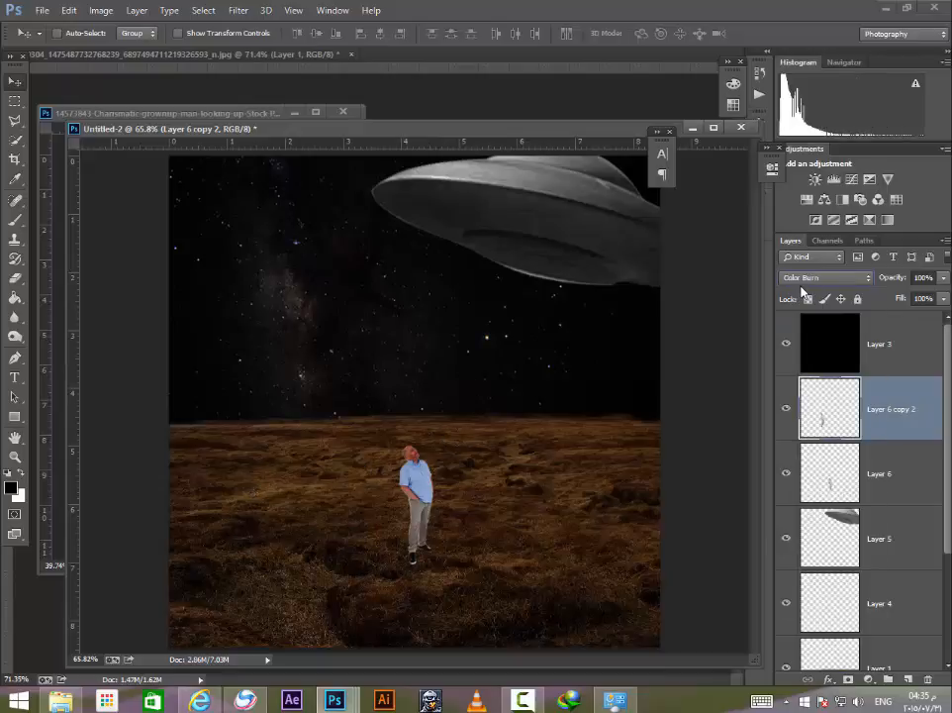
{"action": "scroll", "coordinate": [802, 284], "scroll_direction": "up", "scroll_amount": 1}
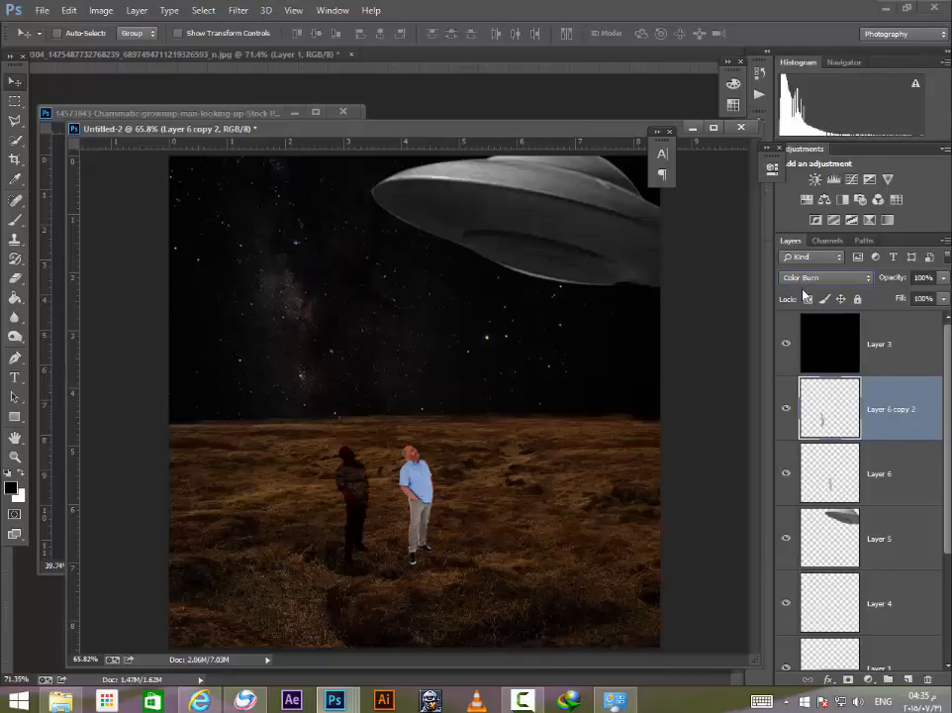
{"action": "scroll", "coordinate": [803, 293], "scroll_direction": "down", "scroll_amount": 2}
{"action": "scroll", "coordinate": [482, 352], "scroll_direction": "up", "scroll_amount": 2}
Step: Rotate the dark silhouette to lie on the ground from the man's feet, and place its layer beneath Layer 6
{"action": "key", "text": "ctrl+t"}
{"action": "left_click_drag", "start_coordinate": [565, 455], "coordinate": [402, 295]}
{"action": "key", "text": "Return"}
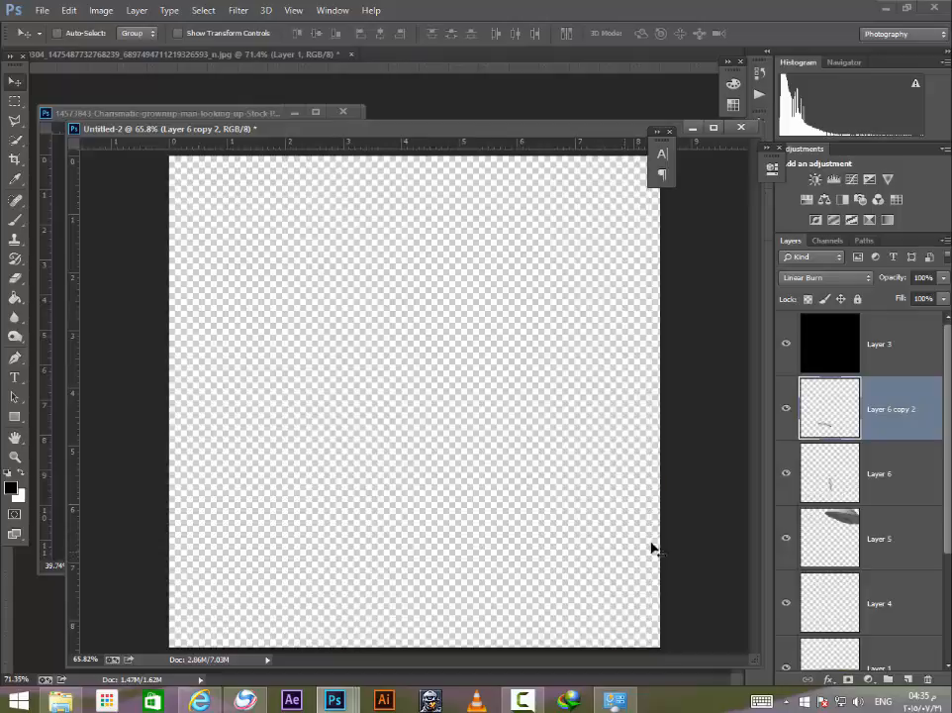
{"action": "left_click_drag", "start_coordinate": [910, 429], "coordinate": [909, 499]}
{"action": "scroll", "coordinate": [381, 550], "scroll_direction": "up", "scroll_amount": 4}
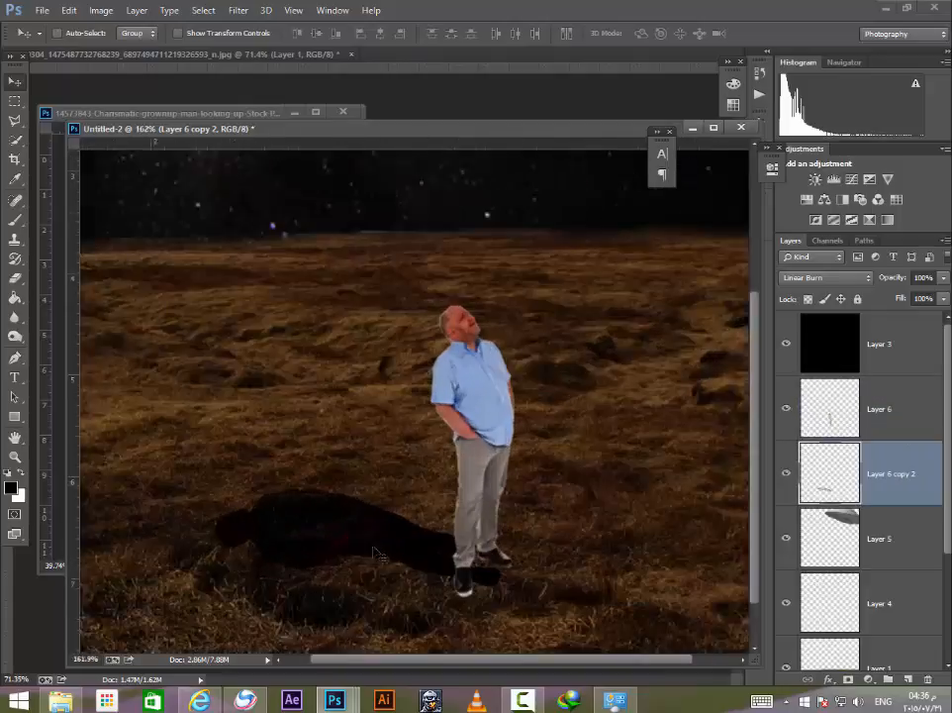
{"action": "key", "text": "alt+period"}
{"action": "key", "text": "ctrl+t"}
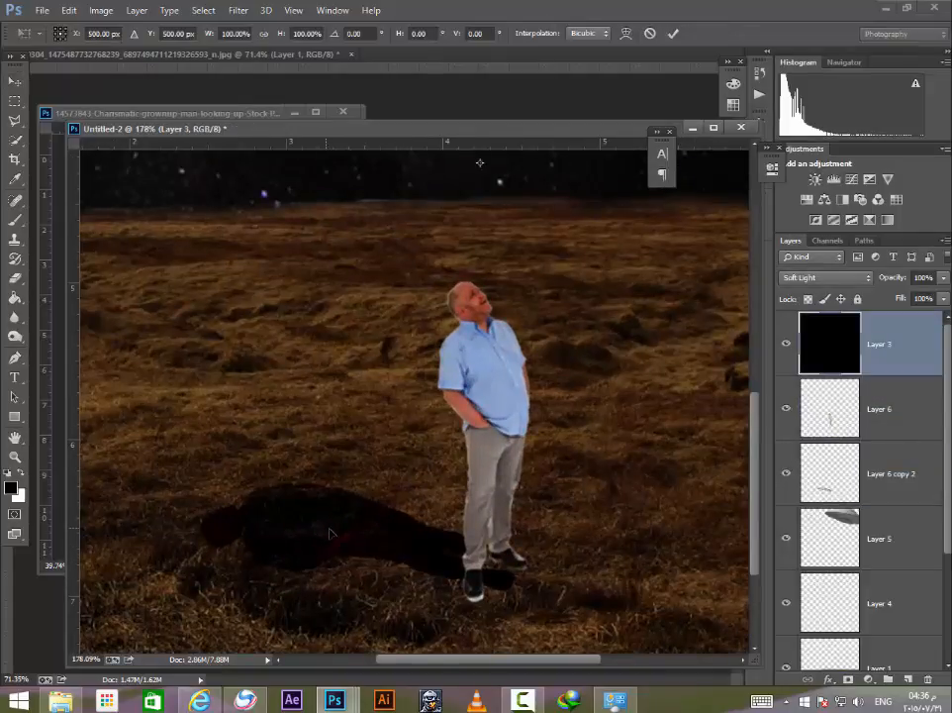
{"action": "key", "text": "Return"}
Step: Flip the man's shadow on Layer 6 copy 2 vertically
{"action": "left_click", "coordinate": [891, 483]}
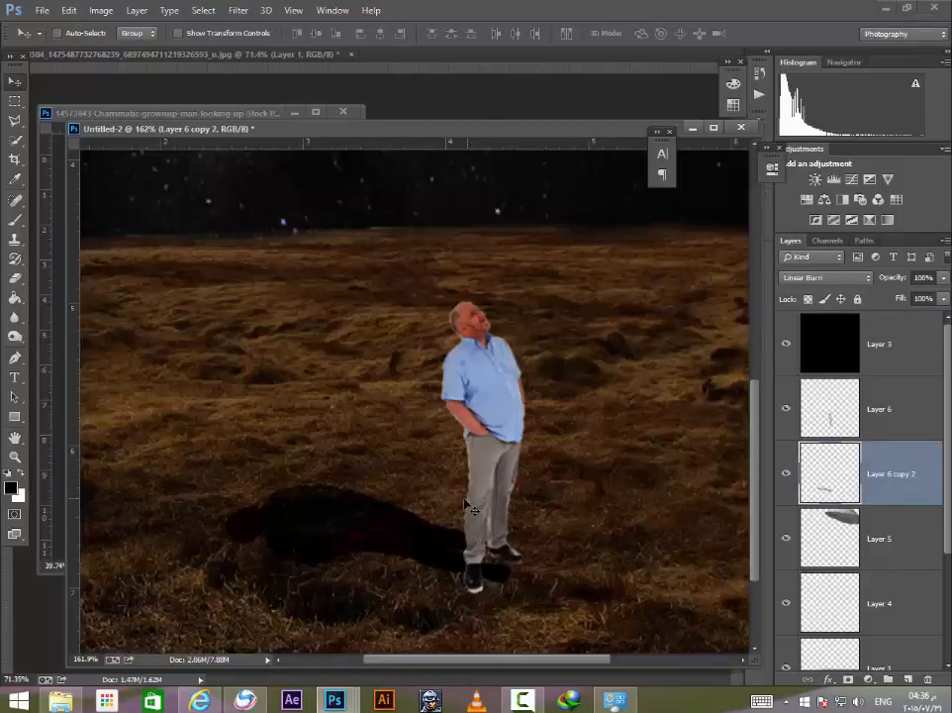
{"action": "key", "text": "ctrl+t"}
{"action": "right_click", "coordinate": [374, 509]}
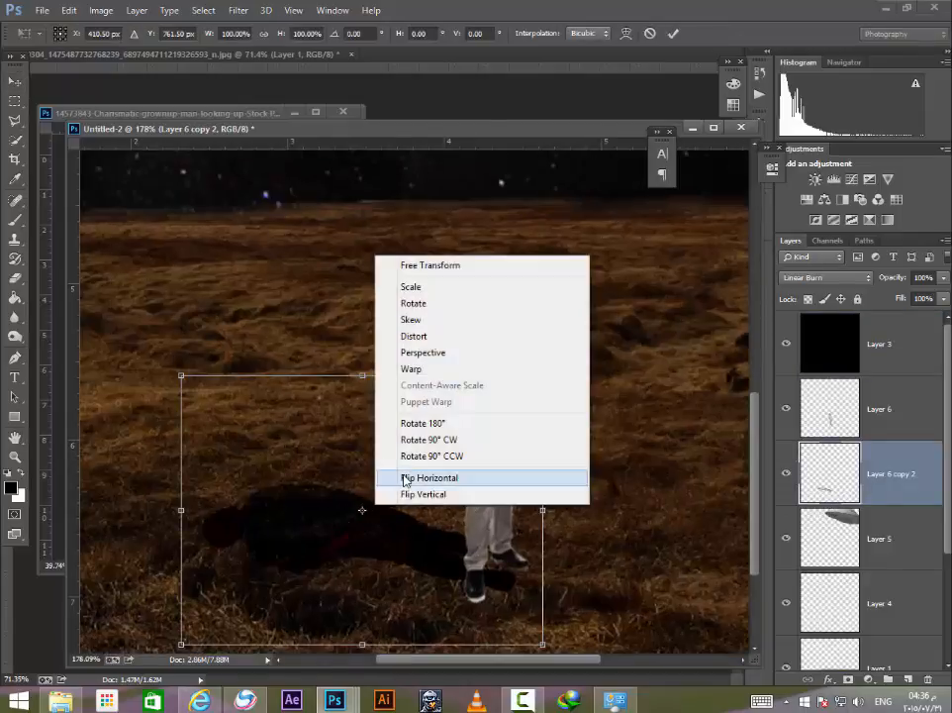
{"action": "left_click", "coordinate": [413, 494]}
{"action": "key", "text": "Return"}
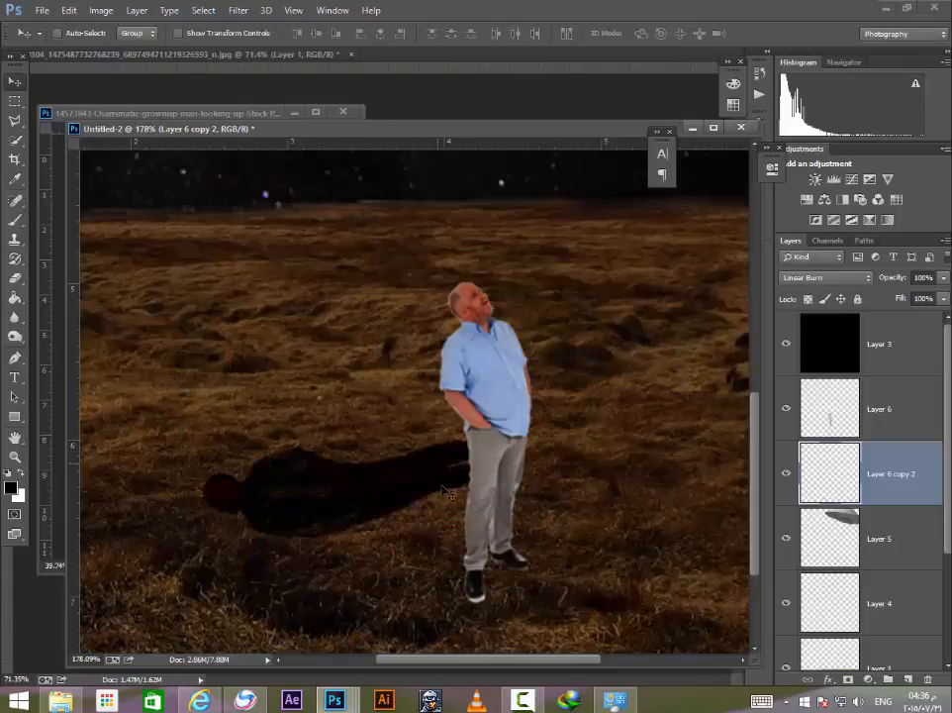
Step: Move the shadow on Layer 6 copy 2 down to the man's feet and rotate it to line up with his shoes
{"action": "left_click_drag", "start_coordinate": [441, 491], "coordinate": [415, 553]}
{"action": "key", "text": "ctrl+t"}
{"action": "left_click_drag", "start_coordinate": [621, 416], "coordinate": [643, 508]}
{"action": "key", "text": "Return"}
{"action": "left_click_drag", "start_coordinate": [436, 530], "coordinate": [451, 536]}
{"action": "scroll", "coordinate": [525, 542], "scroll_direction": "up", "scroll_amount": 5}
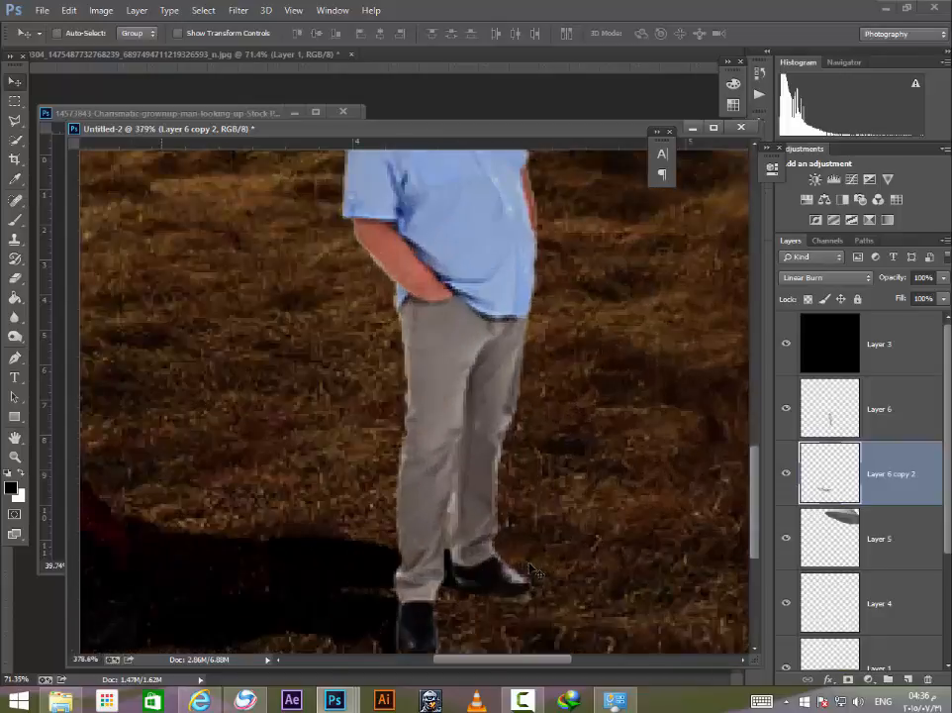
{"action": "key", "text": "ctrl+t"}
{"action": "key", "text": "Return"}
{"action": "scroll", "coordinate": [267, 502], "scroll_direction": "down", "scroll_amount": 9}
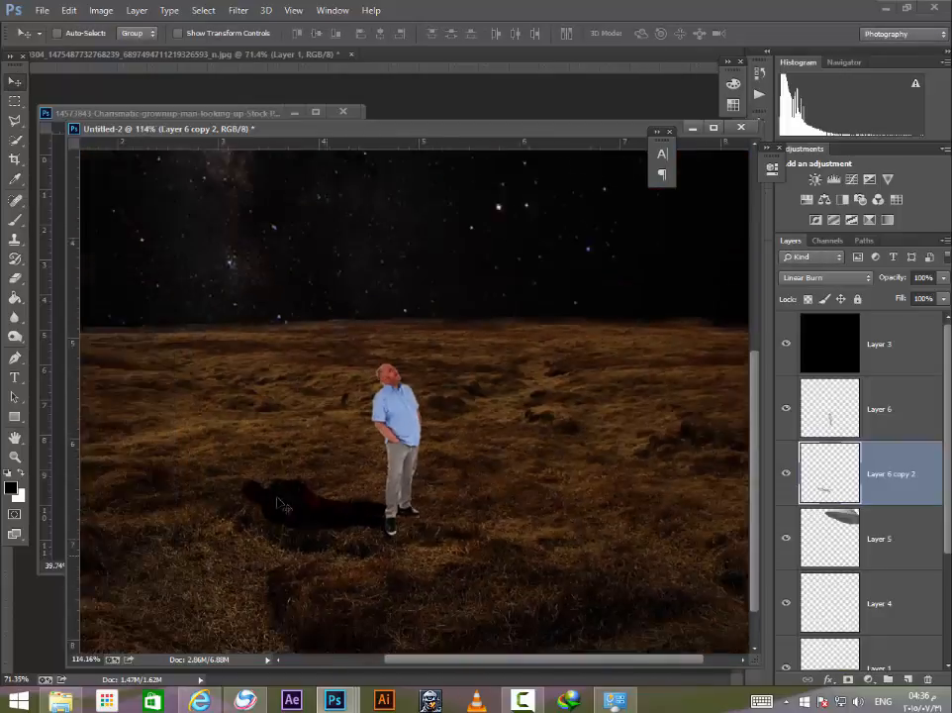
{"action": "scroll", "coordinate": [297, 520], "scroll_direction": "down", "scroll_amount": 2}
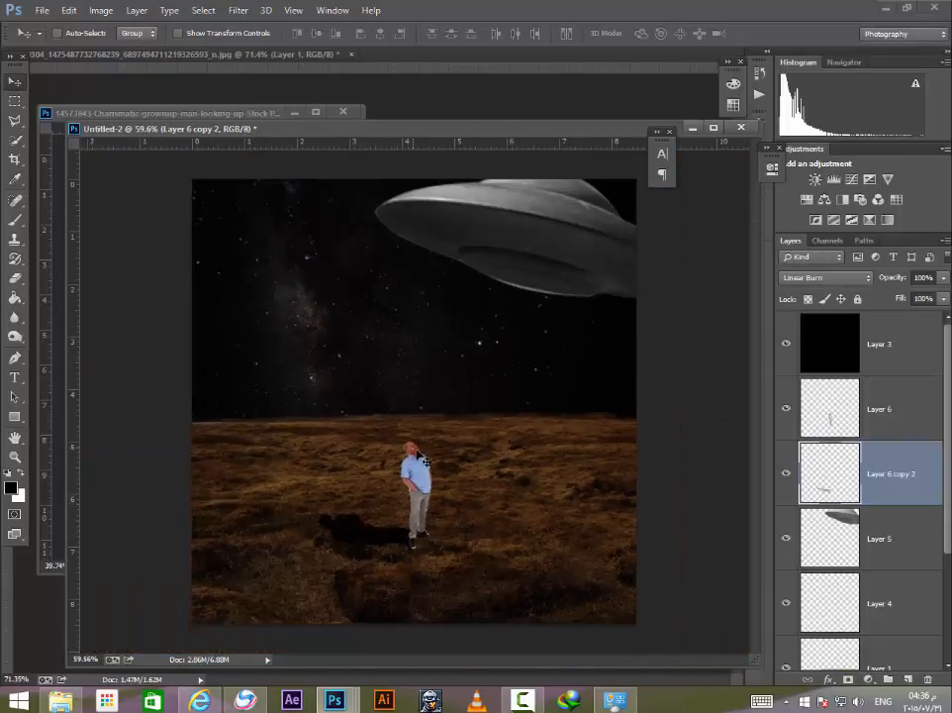
Step: Distort the head end of the man's shadow with a free transform so it lies naturally along the ground
{"action": "key", "text": "ctrl+t"}
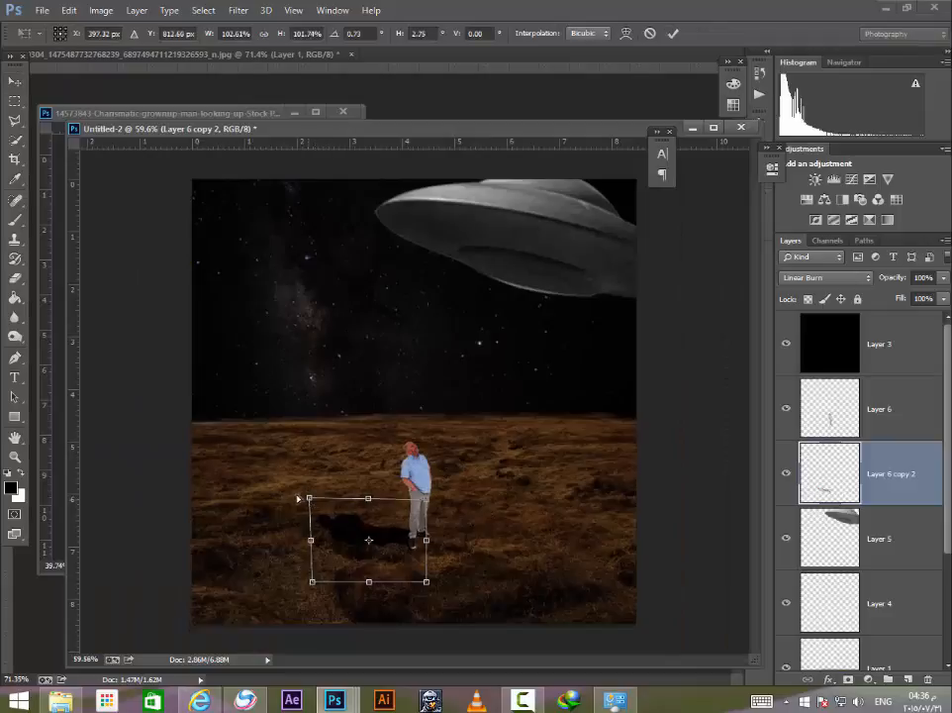
{"action": "mouse_move", "coordinate": [300, 498]}
{"action": "left_mouse_down"}
{"action": "mouse_move", "coordinate": [298, 488]}
{"action": "mouse_move", "coordinate": [303, 507]}
{"action": "mouse_move", "coordinate": [276, 509]}
{"action": "mouse_move", "coordinate": [315, 488]}
{"action": "left_mouse_up"}
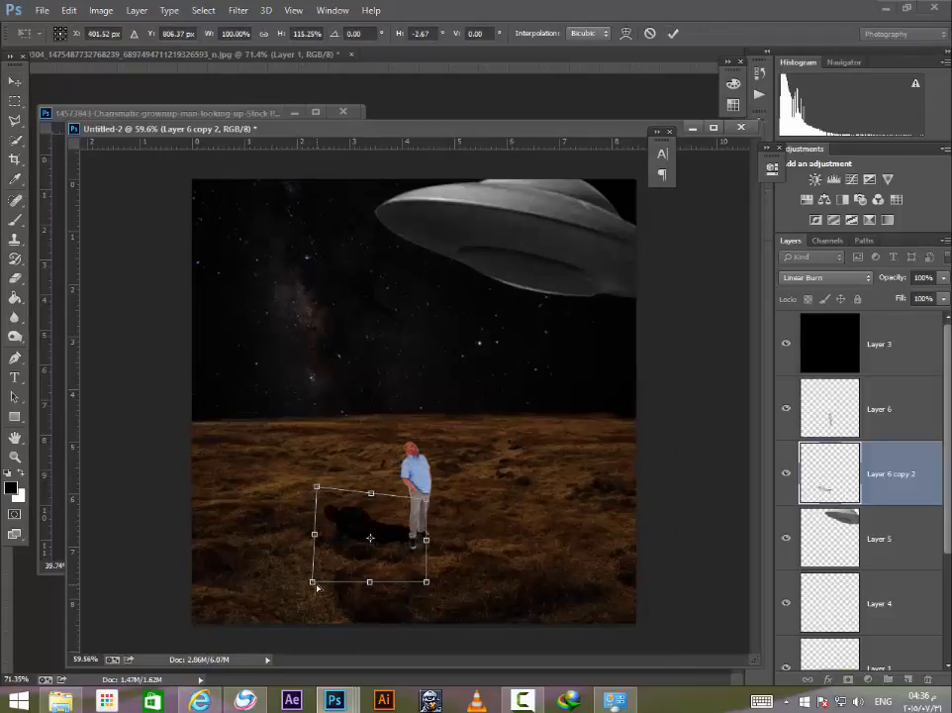
{"action": "left_click_drag", "start_coordinate": [317, 587], "coordinate": [282, 569]}
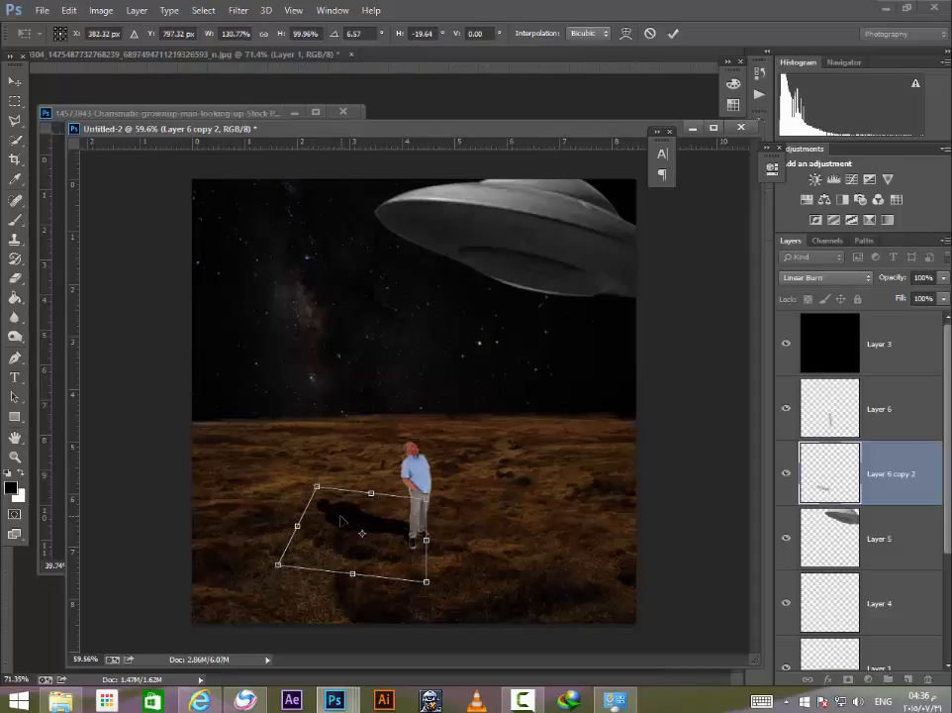
{"action": "left_click_drag", "start_coordinate": [340, 520], "coordinate": [337, 526]}
{"action": "key", "text": "Return"}
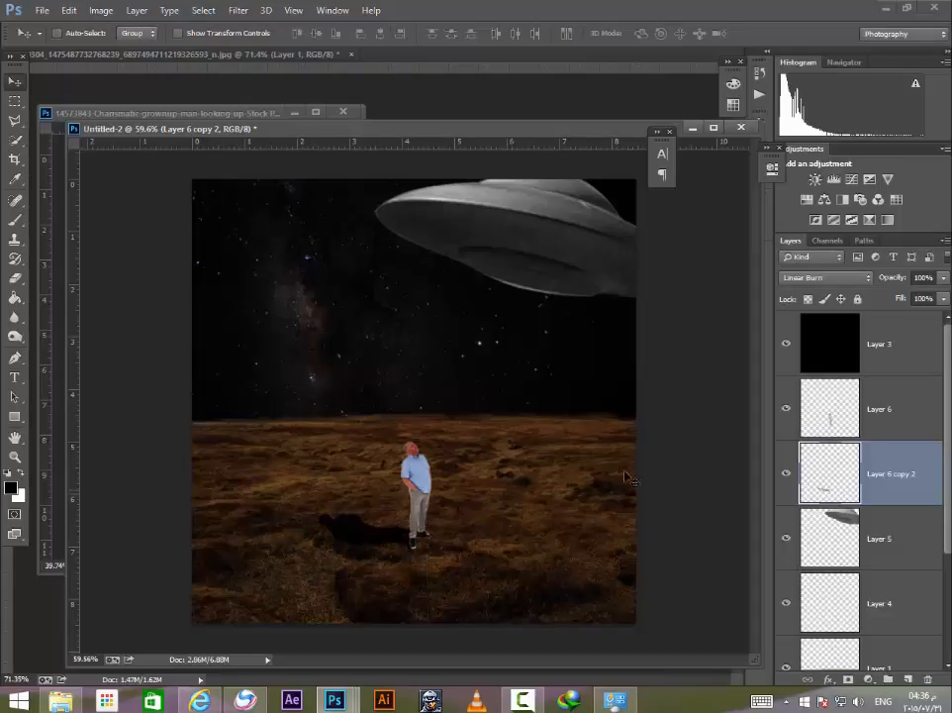
Step: Add a new empty layer directly above Layer 6
{"action": "left_click", "coordinate": [889, 423]}
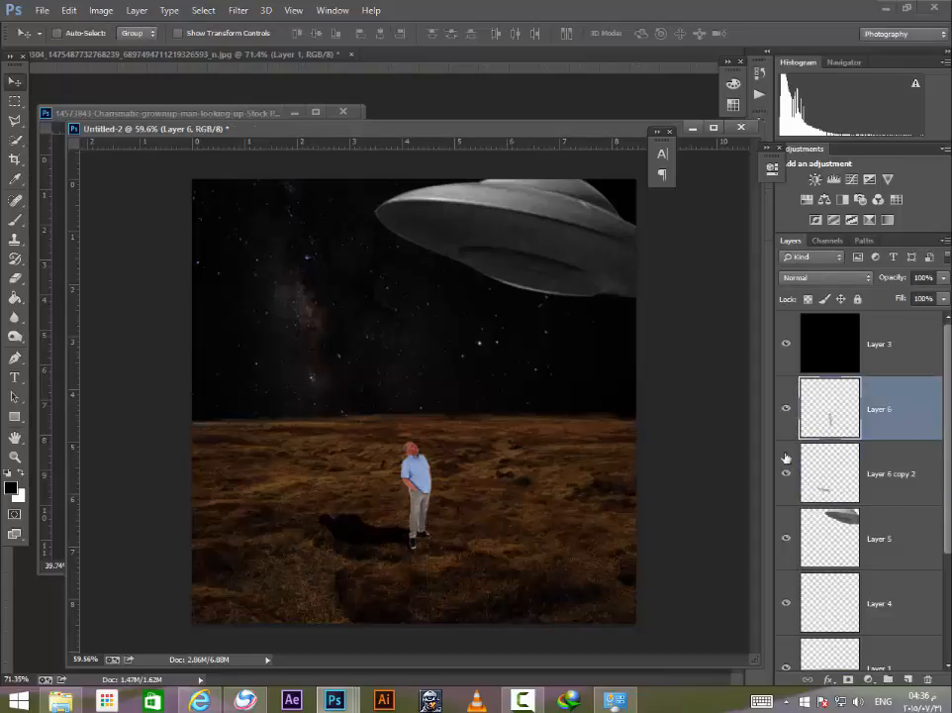
{"action": "left_click", "coordinate": [906, 681]}
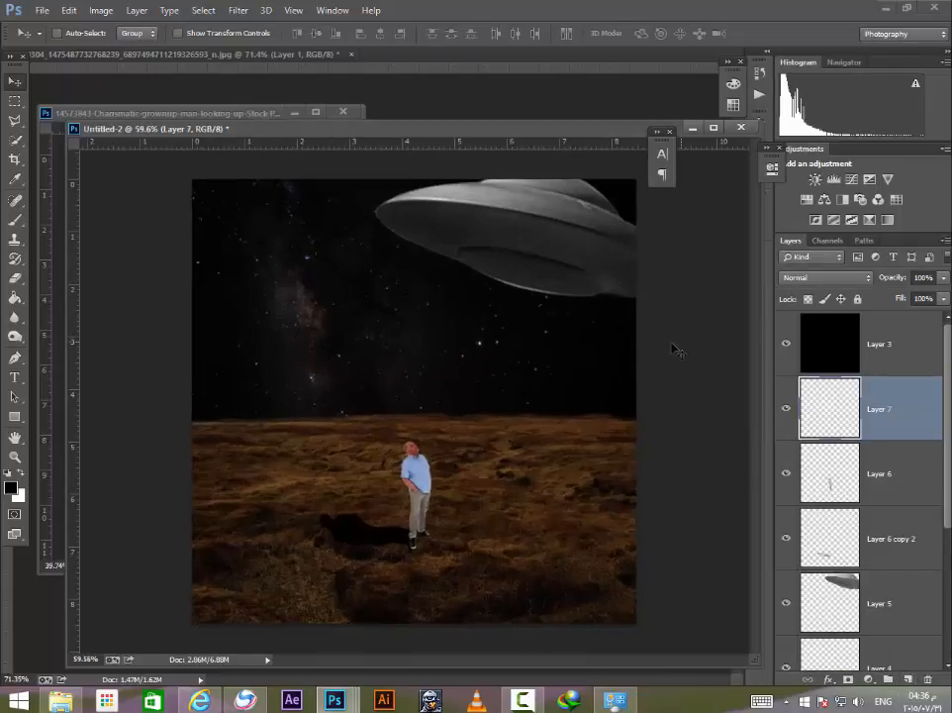
{"action": "scroll", "coordinate": [584, 311], "scroll_direction": "up", "scroll_amount": 2}
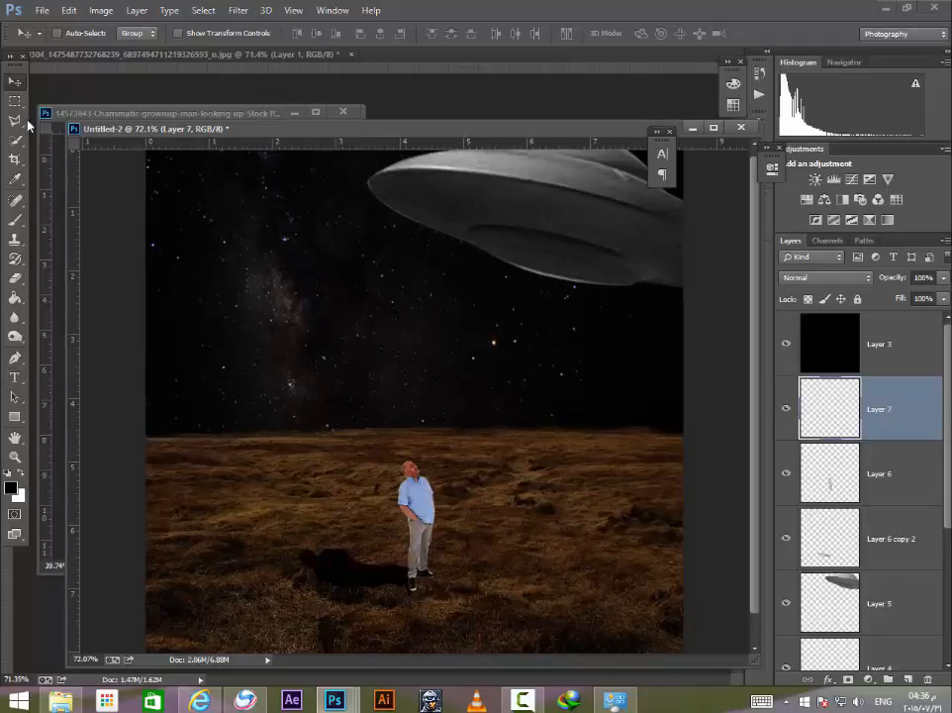
{"action": "left_click", "coordinate": [15, 120]}
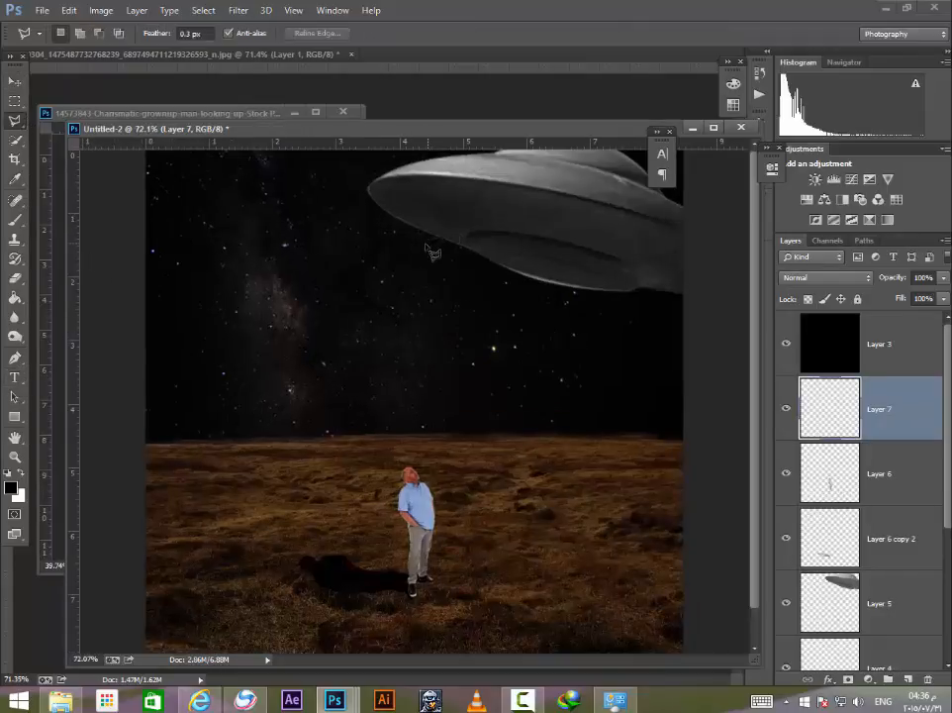
{"action": "scroll", "coordinate": [502, 315], "scroll_direction": "down", "scroll_amount": 3}
{"action": "scroll", "coordinate": [546, 302], "scroll_direction": "up", "scroll_amount": 1}
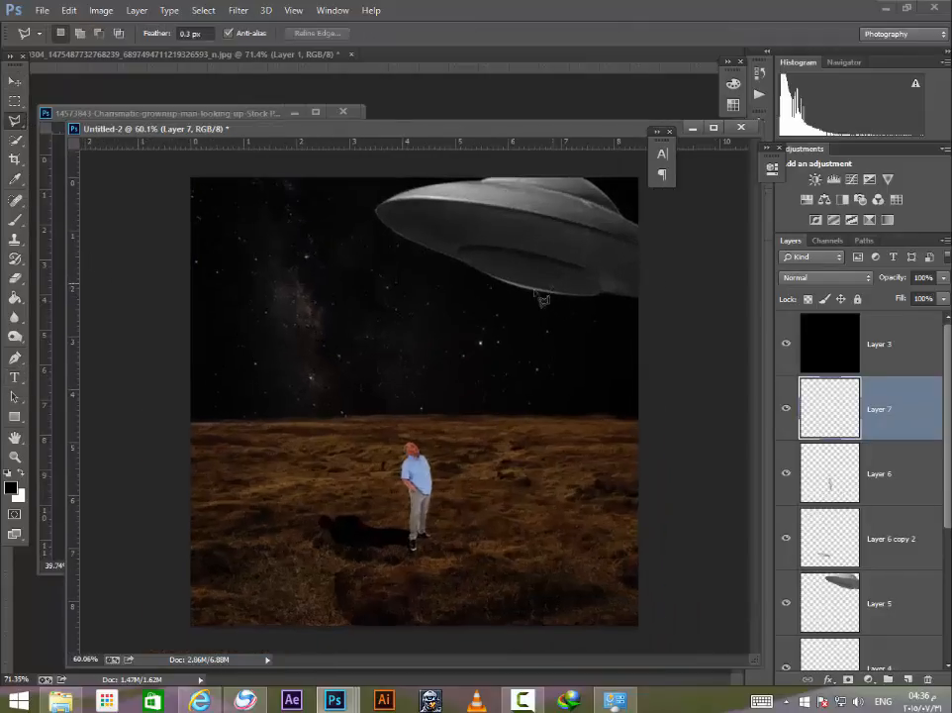
{"action": "left_click", "coordinate": [15, 101]}
{"action": "scroll", "coordinate": [472, 287], "scroll_direction": "up", "scroll_amount": 1}
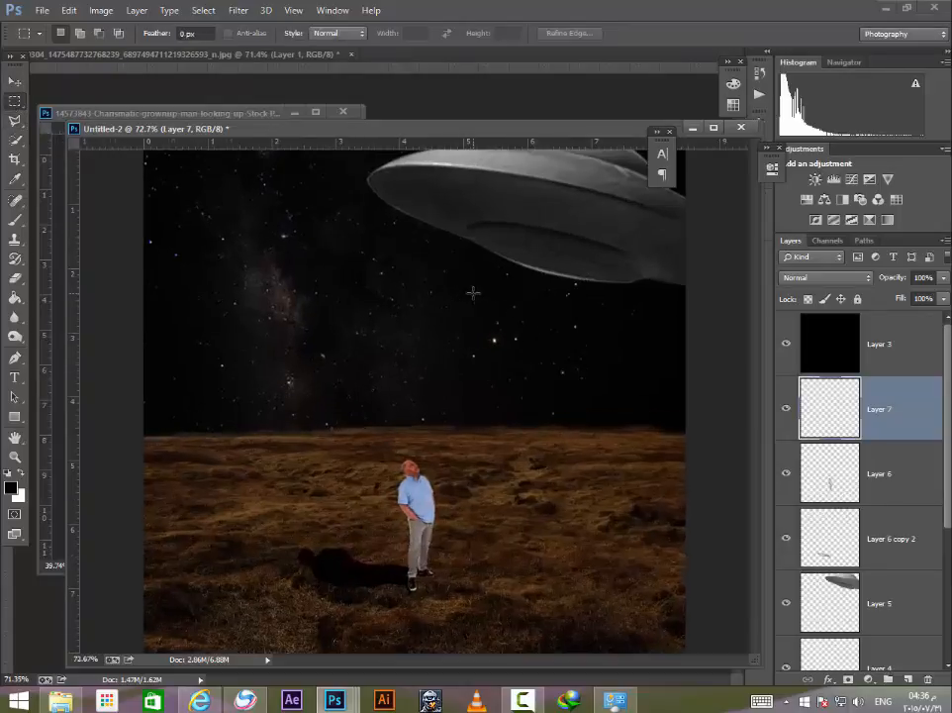
{"action": "left_click_drag", "start_coordinate": [617, 265], "coordinate": [510, 284]}
{"action": "key", "text": "ctrl+d"}
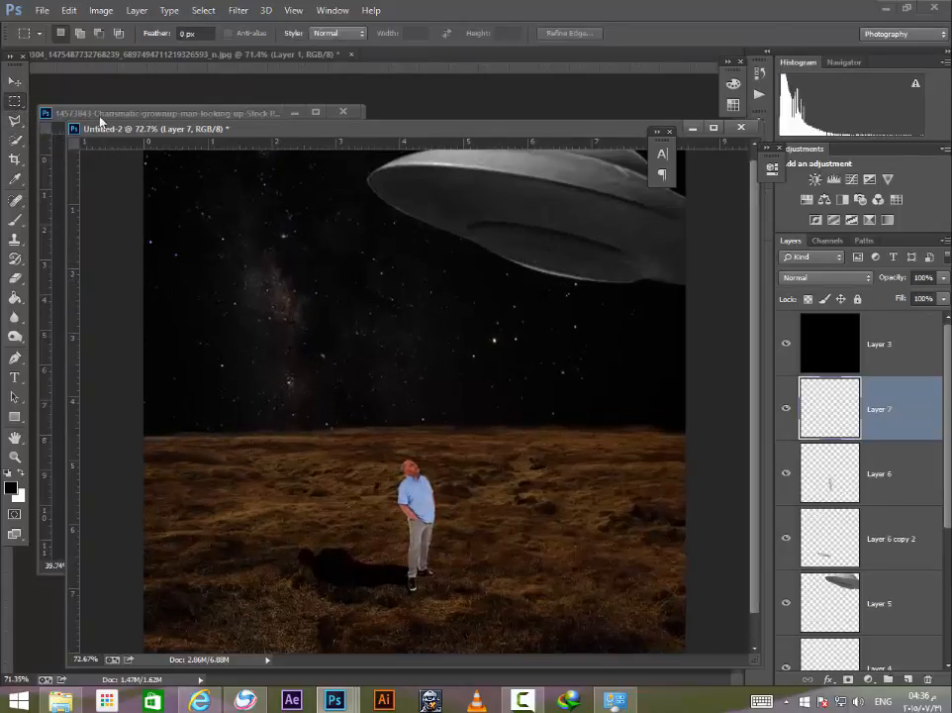
{"action": "left_click", "coordinate": [15, 82]}
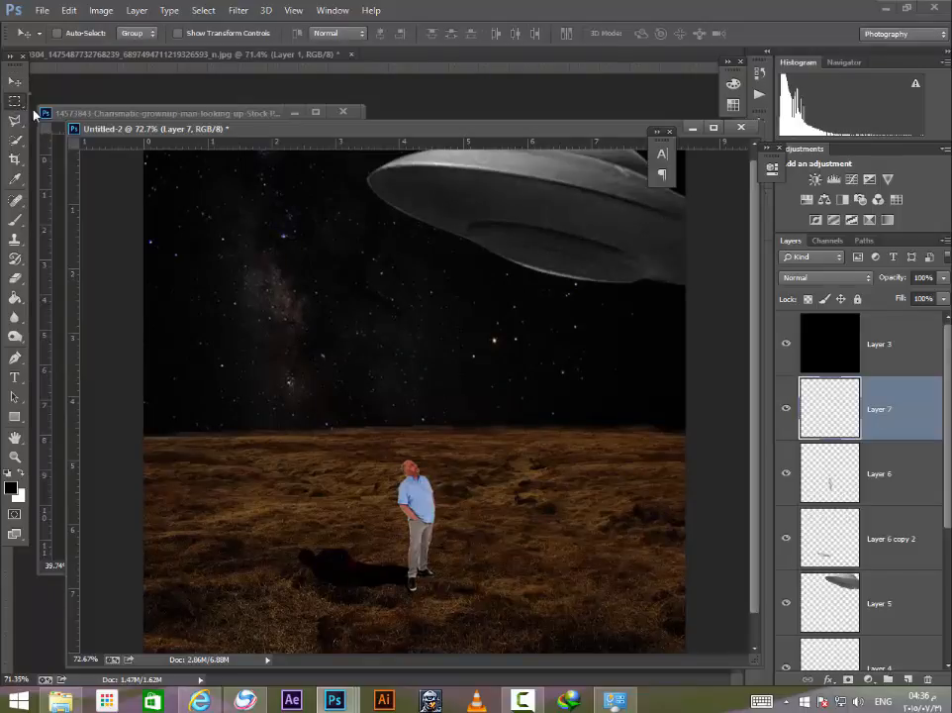
Step: Select a flat ellipse over the saucer's underside and fill it with white on Layer 7
{"action": "left_click", "coordinate": [15, 101]}
{"action": "left_click", "coordinate": [69, 112]}
{"action": "left_click_drag", "start_coordinate": [609, 249], "coordinate": [451, 282]}
{"action": "left_click", "coordinate": [15, 81]}
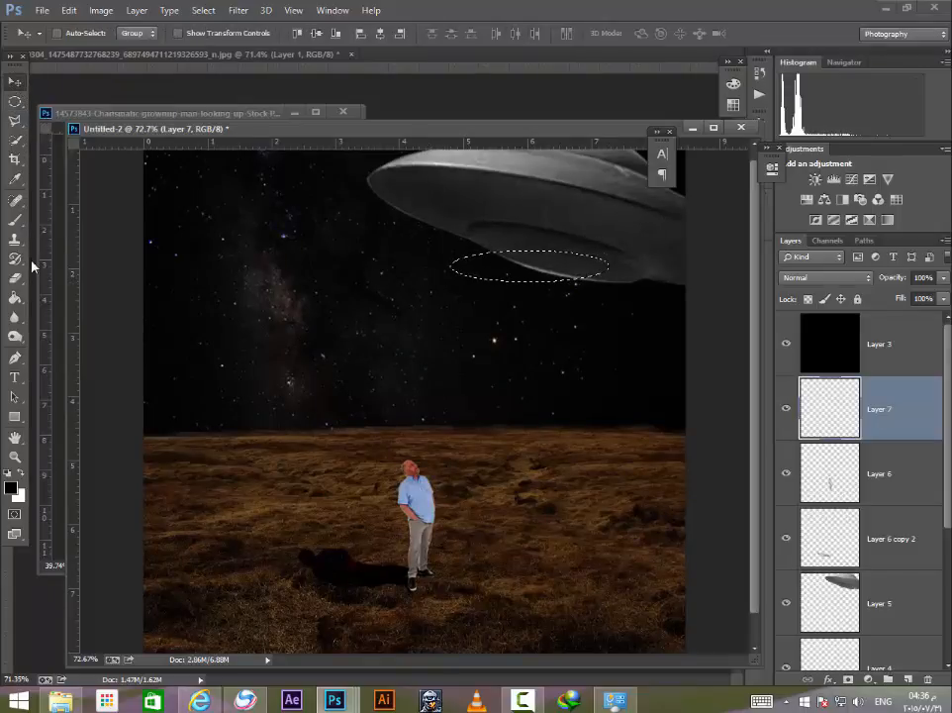
{"action": "left_click", "coordinate": [20, 474]}
{"action": "key", "text": "alt+BackSpace"}
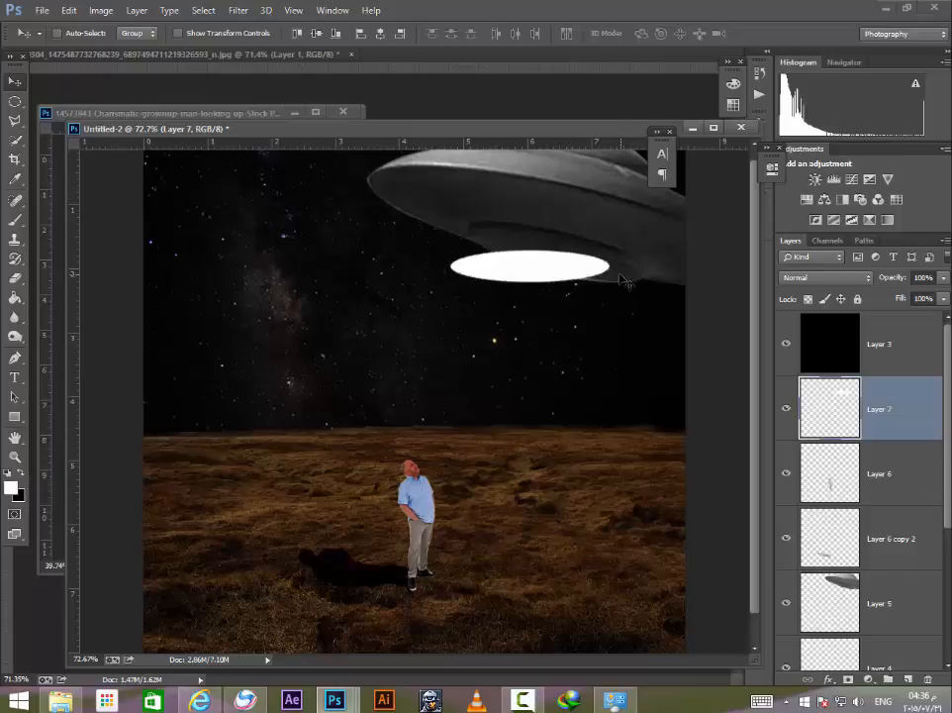
Step: Rotate the white ellipse about 17° to match the saucer's tilt and fit it over the opening on the underside
{"action": "key", "text": "ctrl+t"}
{"action": "left_click_drag", "start_coordinate": [635, 225], "coordinate": [643, 259]}
{"action": "key", "text": "Return"}
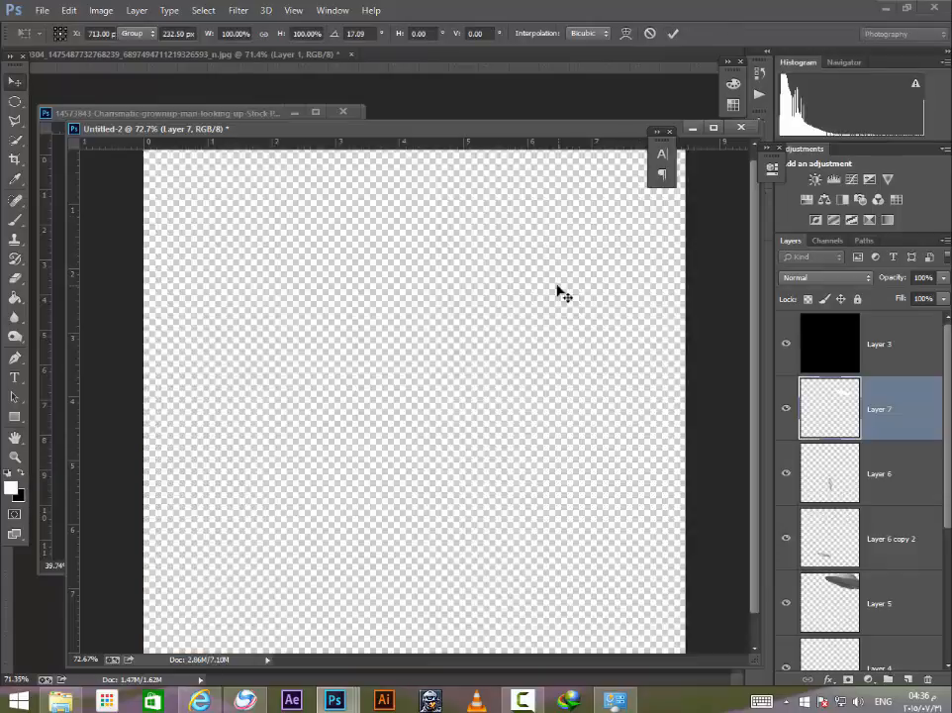
{"action": "left_click_drag", "start_coordinate": [568, 288], "coordinate": [632, 271]}
{"action": "key", "text": "ctrl+t"}
{"action": "key", "text": "Return"}
{"action": "scroll", "coordinate": [546, 279], "scroll_direction": "up", "scroll_amount": 5}
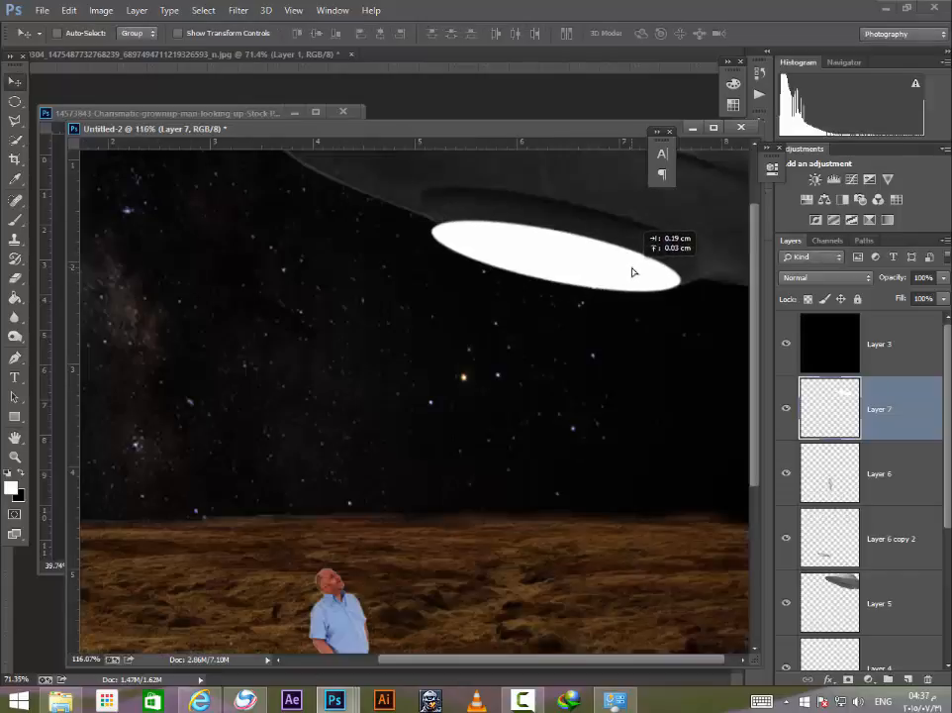
{"action": "scroll", "coordinate": [617, 274], "scroll_direction": "down", "scroll_amount": 4}
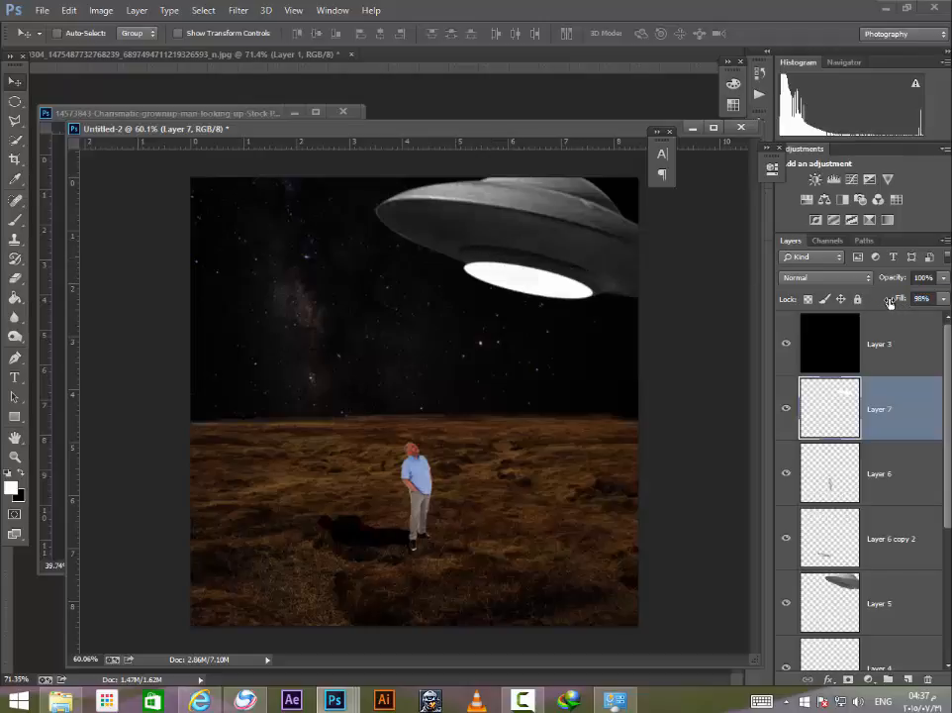
Step: Try an 83% fill and blend modes such as Screen, Soft Light and Overlay on Layer 7, and return its fill to 100%
{"action": "left_click_drag", "start_coordinate": [900, 300], "coordinate": [896, 298]}
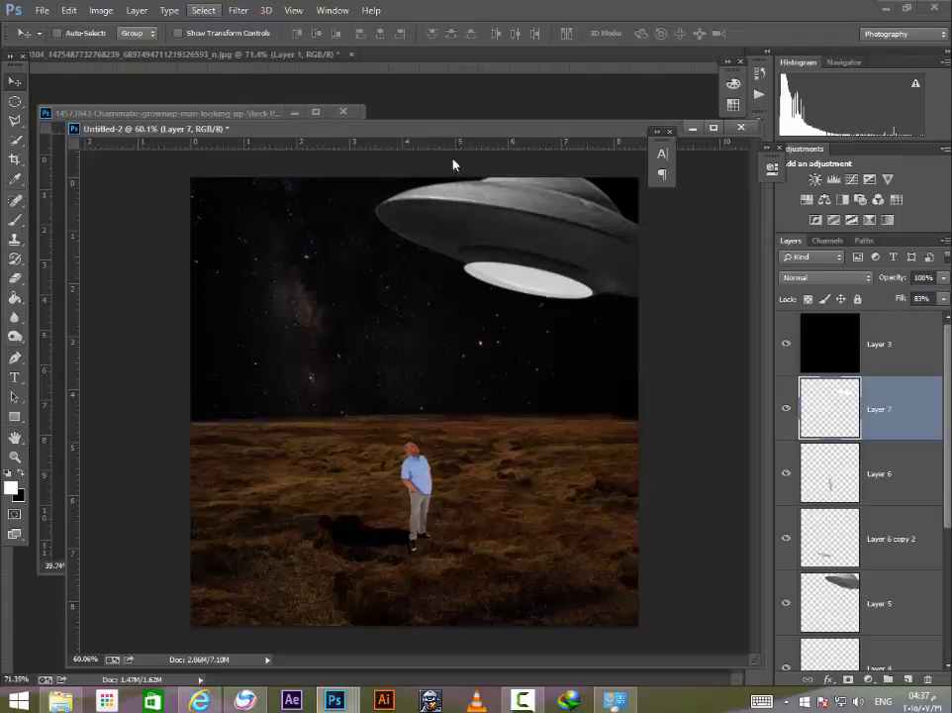
{"action": "left_click", "coordinate": [789, 277]}
{"action": "left_click", "coordinate": [787, 276]}
{"action": "scroll", "coordinate": [787, 276], "scroll_direction": "down", "scroll_amount": 7}
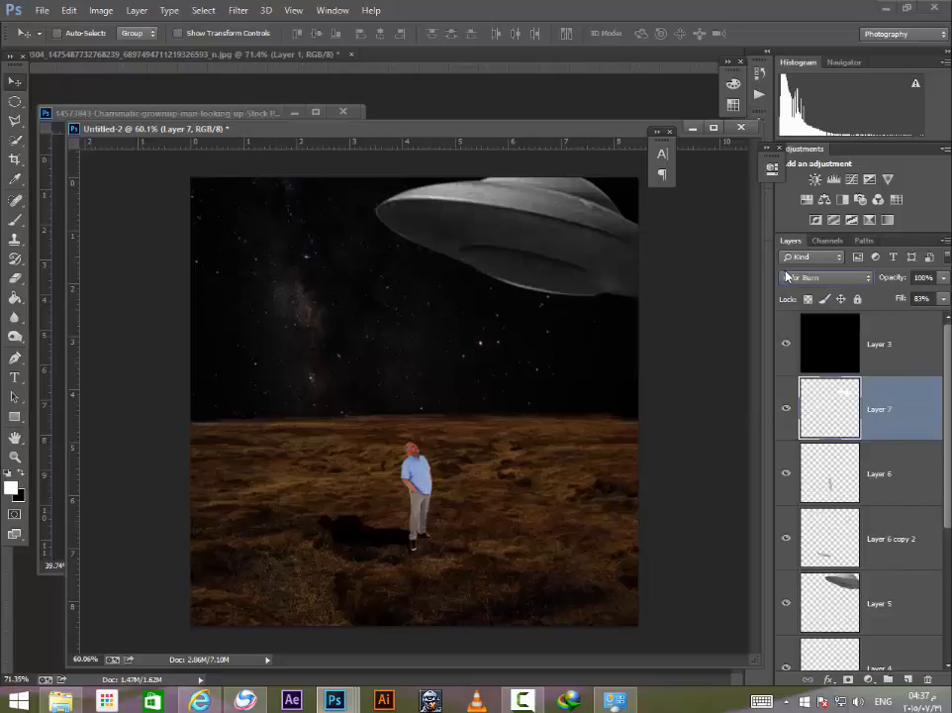
{"action": "scroll", "coordinate": [834, 280], "scroll_direction": "up", "scroll_amount": 2}
{"action": "scroll", "coordinate": [835, 278], "scroll_direction": "down", "scroll_amount": 7}
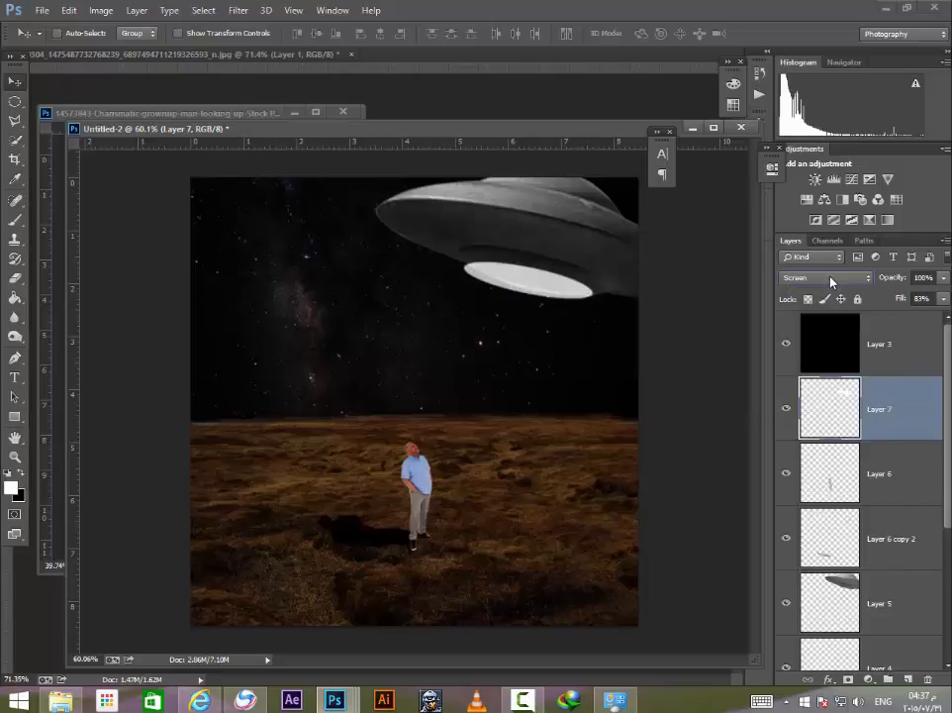
{"action": "scroll", "coordinate": [822, 278], "scroll_direction": "down", "scroll_amount": 2}
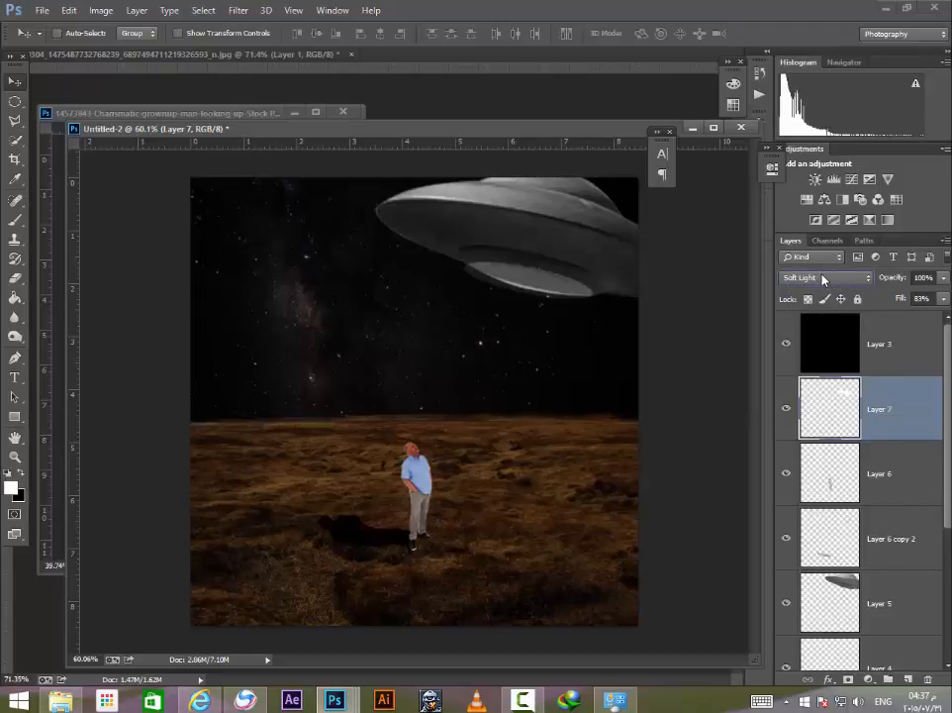
{"action": "scroll", "coordinate": [821, 278], "scroll_direction": "up", "scroll_amount": 4}
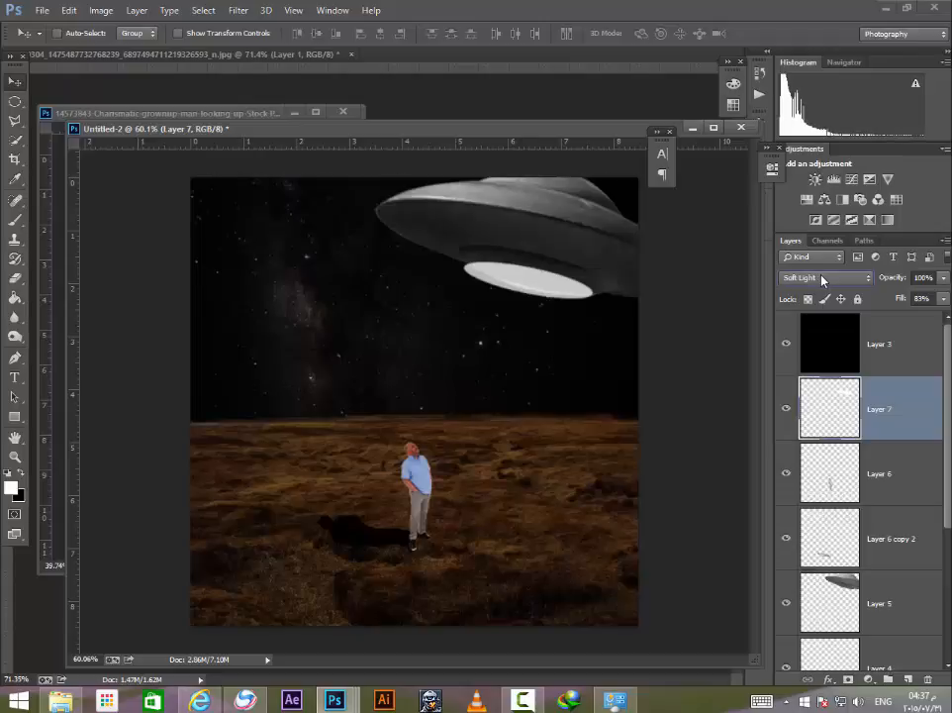
{"action": "scroll", "coordinate": [820, 281], "scroll_direction": "down", "scroll_amount": 1}
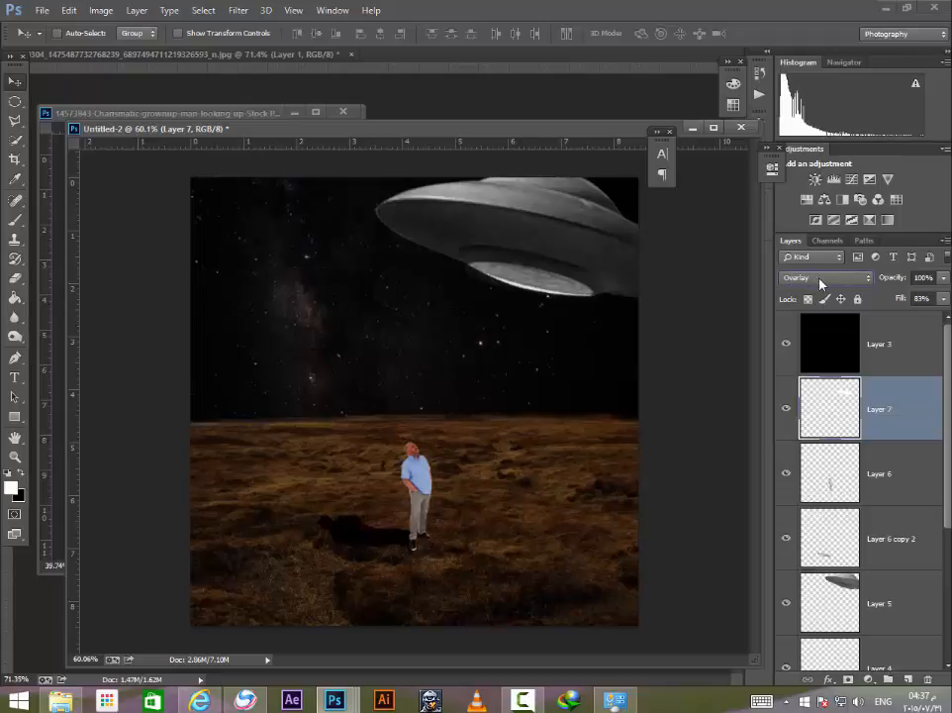
{"action": "left_click_drag", "start_coordinate": [899, 299], "coordinate": [942, 298]}
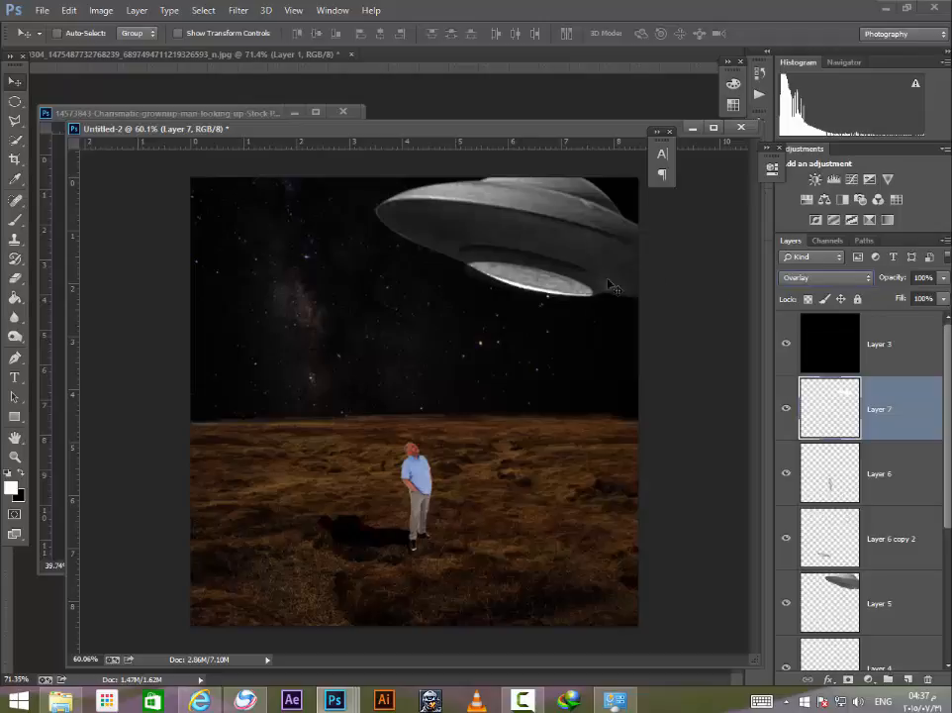
Step: Compare further blend modes on Layer 7, including Linear Dodge (Add), and set it to Soft Light
{"action": "left_click", "coordinate": [845, 283]}
{"action": "left_click", "coordinate": [845, 282]}
{"action": "scroll", "coordinate": [846, 283], "scroll_direction": "down", "scroll_amount": 5}
{"action": "scroll", "coordinate": [845, 285], "scroll_direction": "down", "scroll_amount": 6}
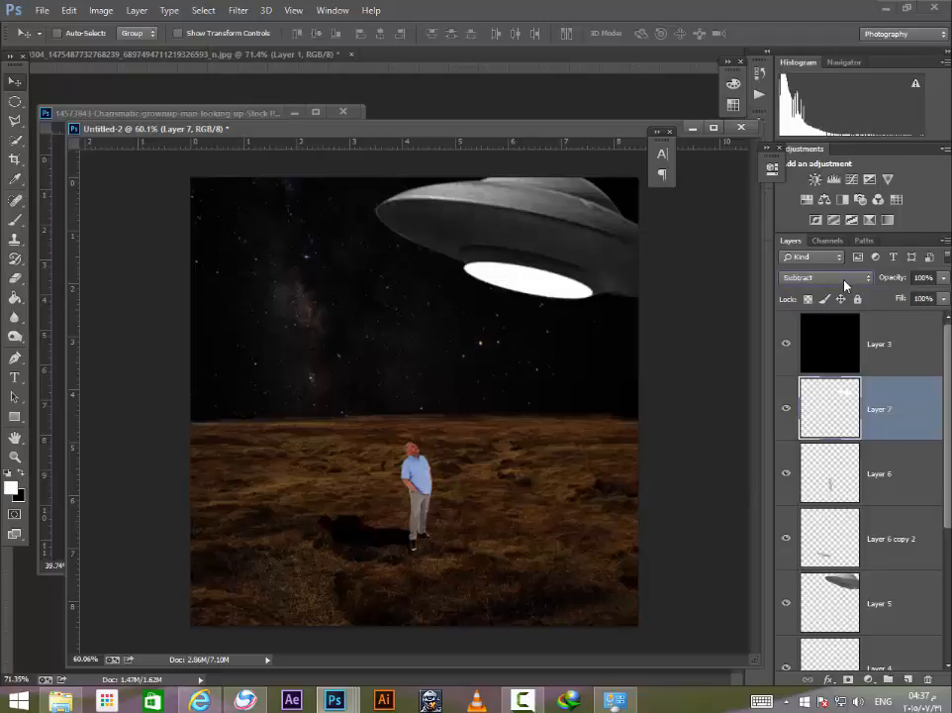
{"action": "left_click", "coordinate": [843, 283]}
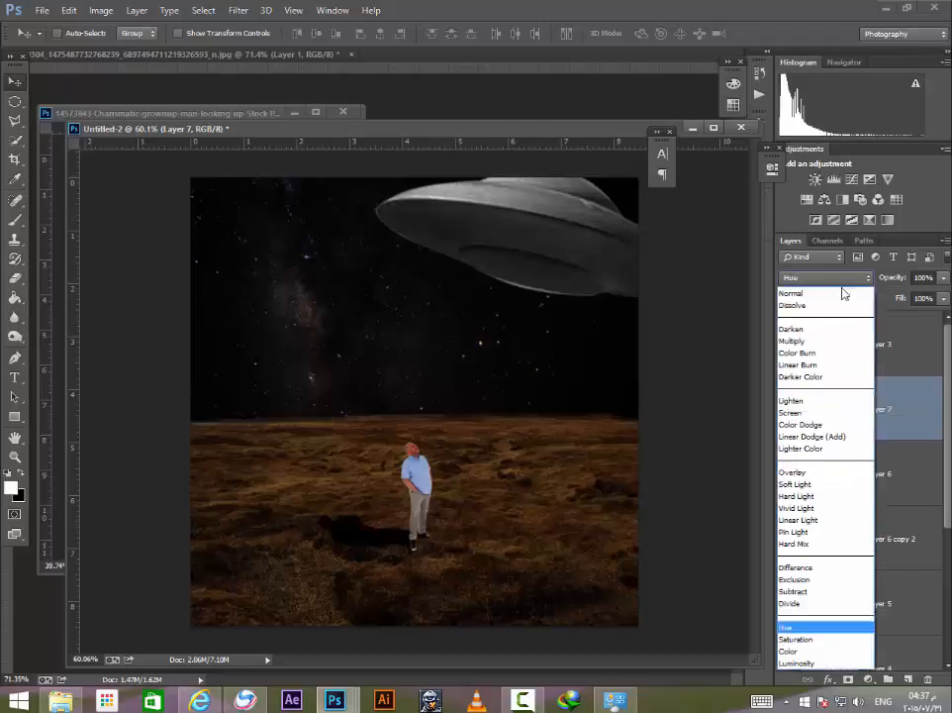
{"action": "left_click", "coordinate": [812, 435]}
{"action": "scroll", "coordinate": [818, 285], "scroll_direction": "down", "scroll_amount": 2}
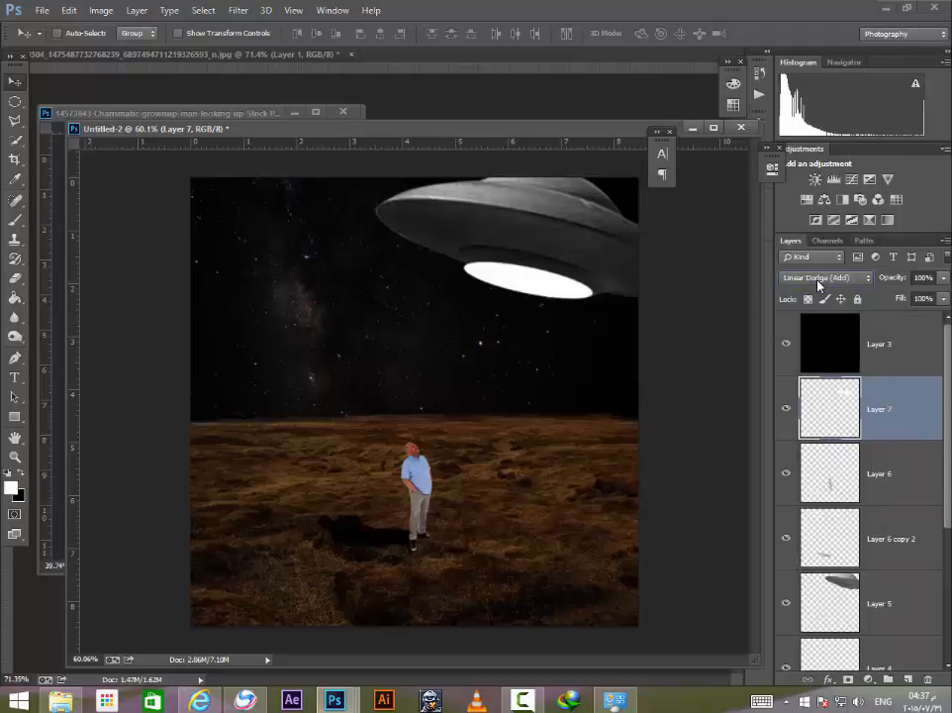
{"action": "scroll", "coordinate": [818, 285], "scroll_direction": "down", "scroll_amount": 2}
{"action": "scroll", "coordinate": [818, 285], "scroll_direction": "up", "scroll_amount": 1}
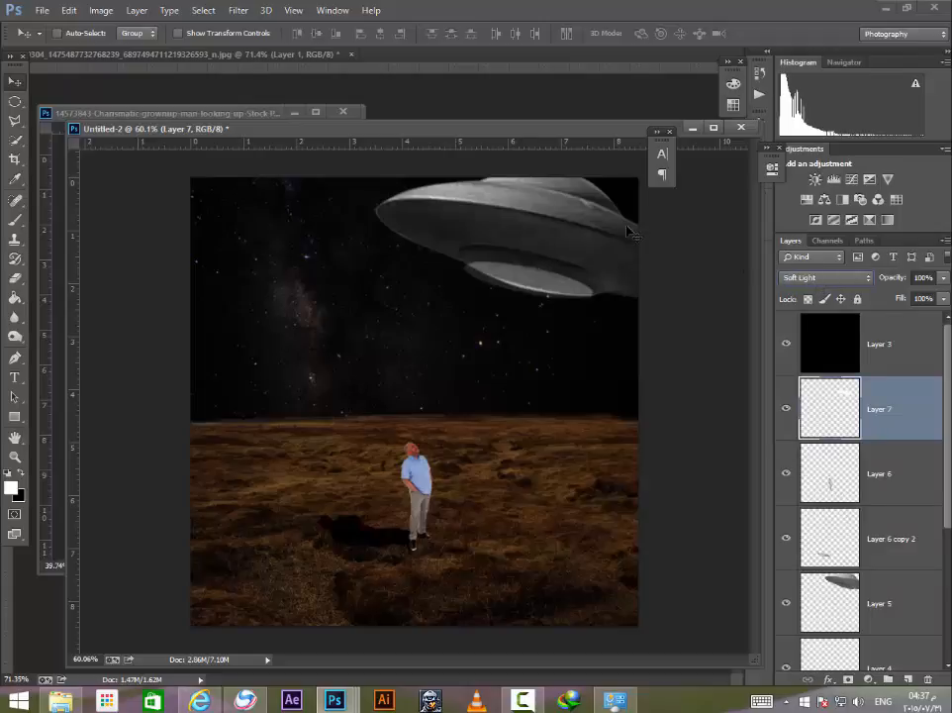
Step: Apply a Gaussian Blur with a radius of about 8 pixels to the white ellipse on Layer 7
{"action": "left_click", "coordinate": [238, 12]}
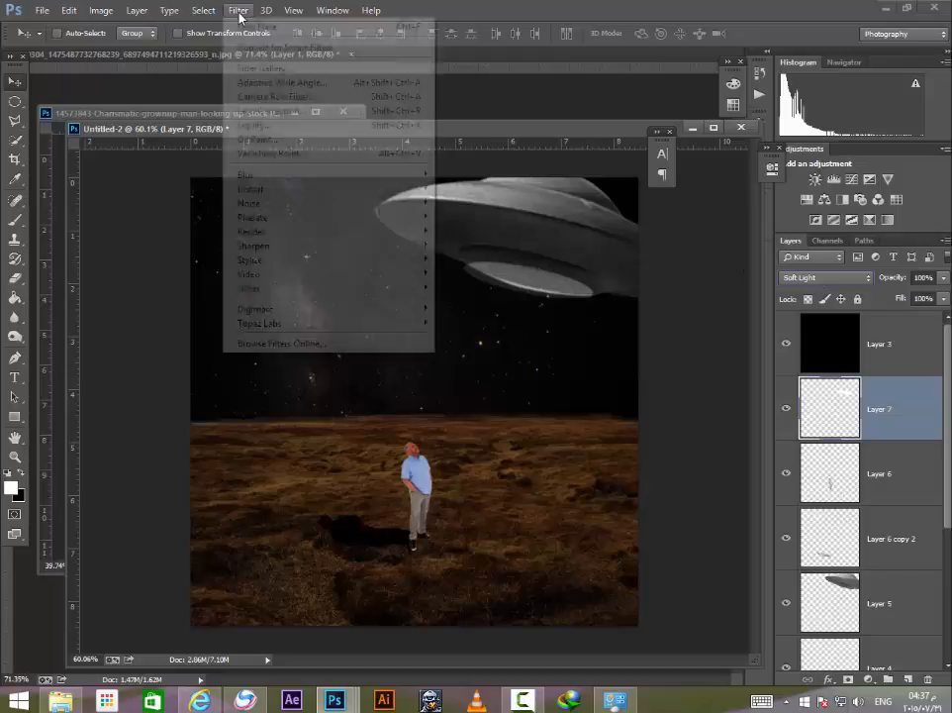
{"action": "mouse_move", "coordinate": [301, 177]}
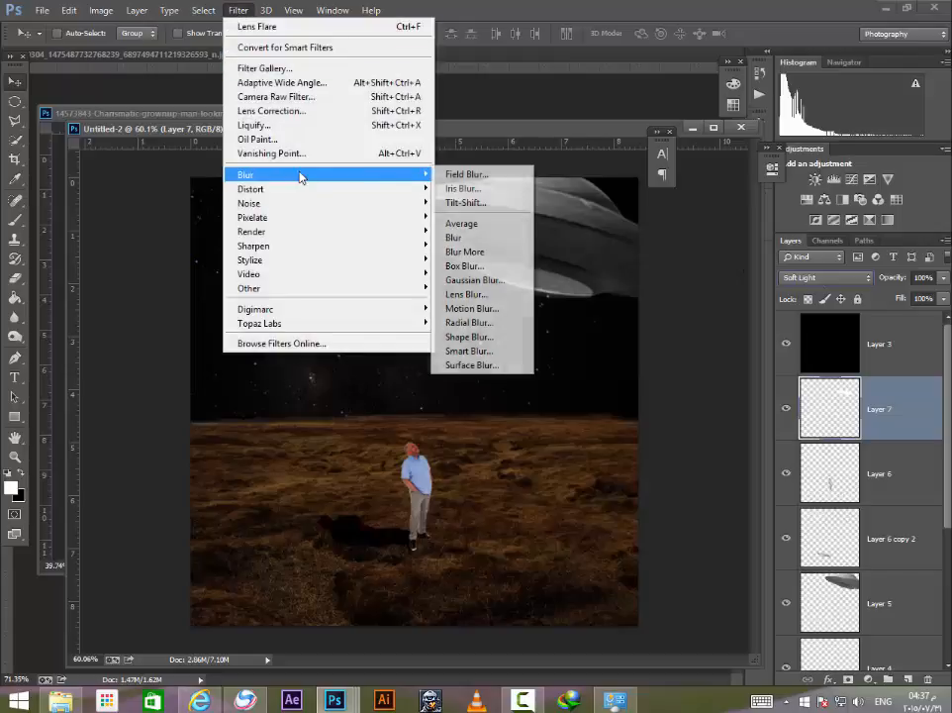
{"action": "left_click", "coordinate": [493, 283]}
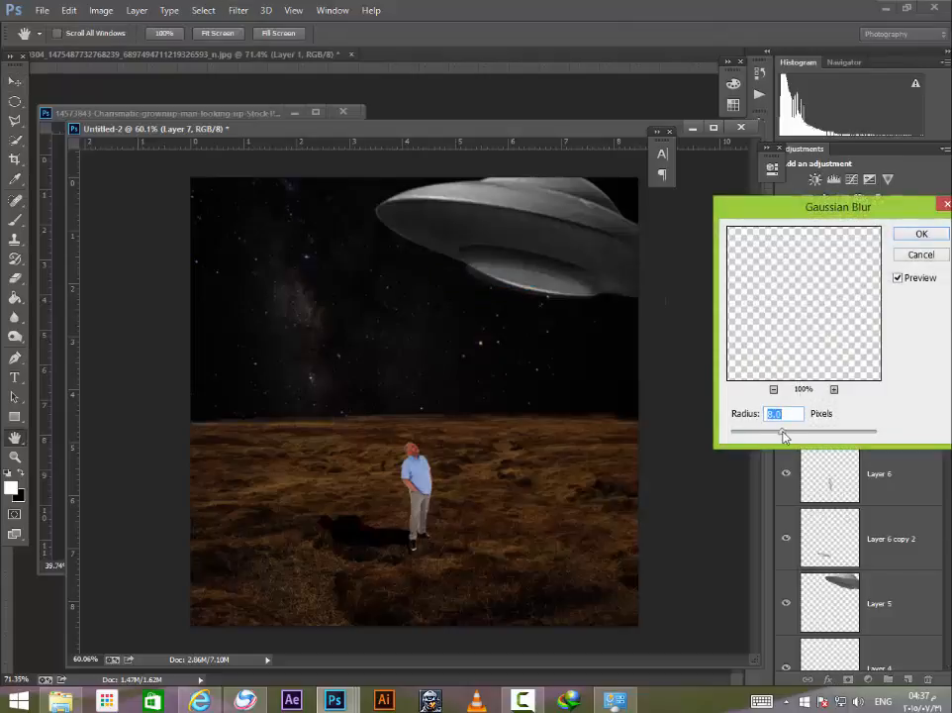
{"action": "left_click_drag", "start_coordinate": [788, 431], "coordinate": [784, 432]}
{"action": "key", "text": "Return"}
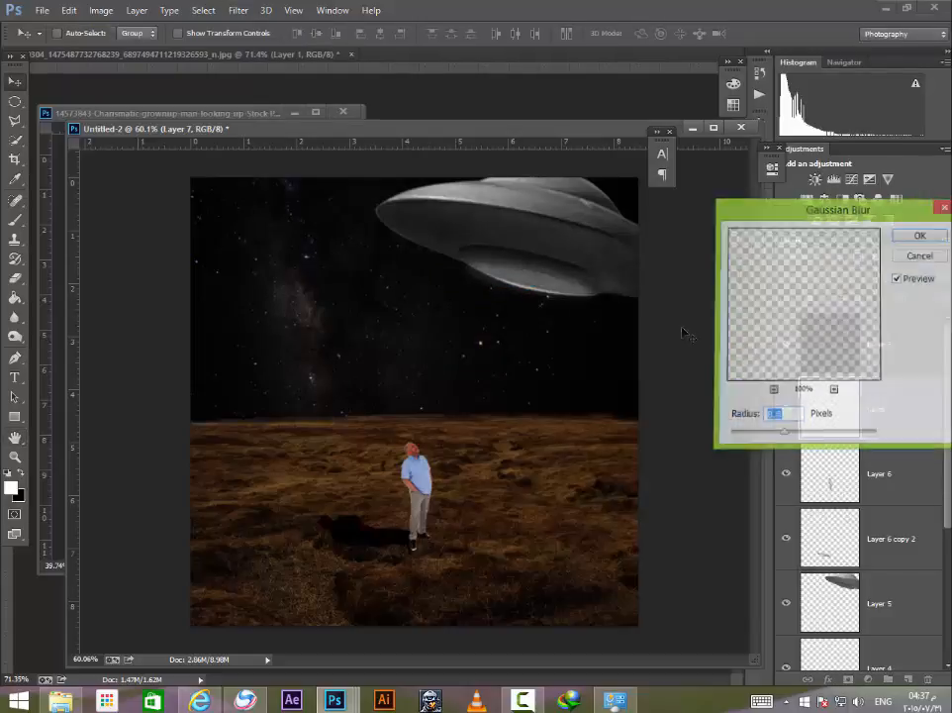
Step: Set Layer 7's blend mode to Normal and its fill to 57%
{"action": "left_click", "coordinate": [830, 278]}
{"action": "left_click", "coordinate": [831, 283]}
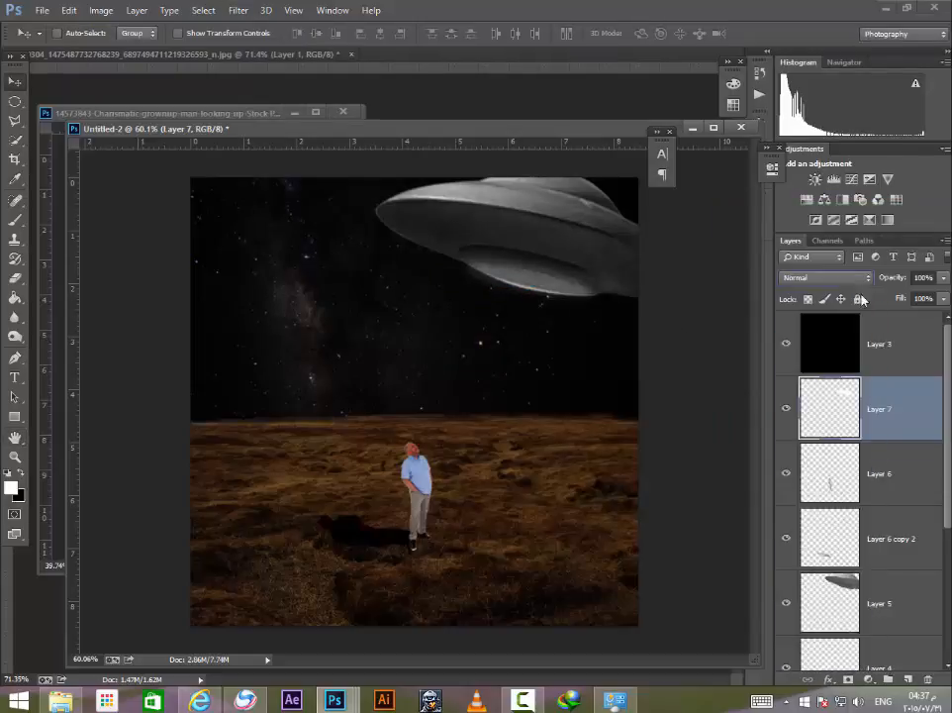
{"action": "left_click_drag", "start_coordinate": [913, 298], "coordinate": [888, 298]}
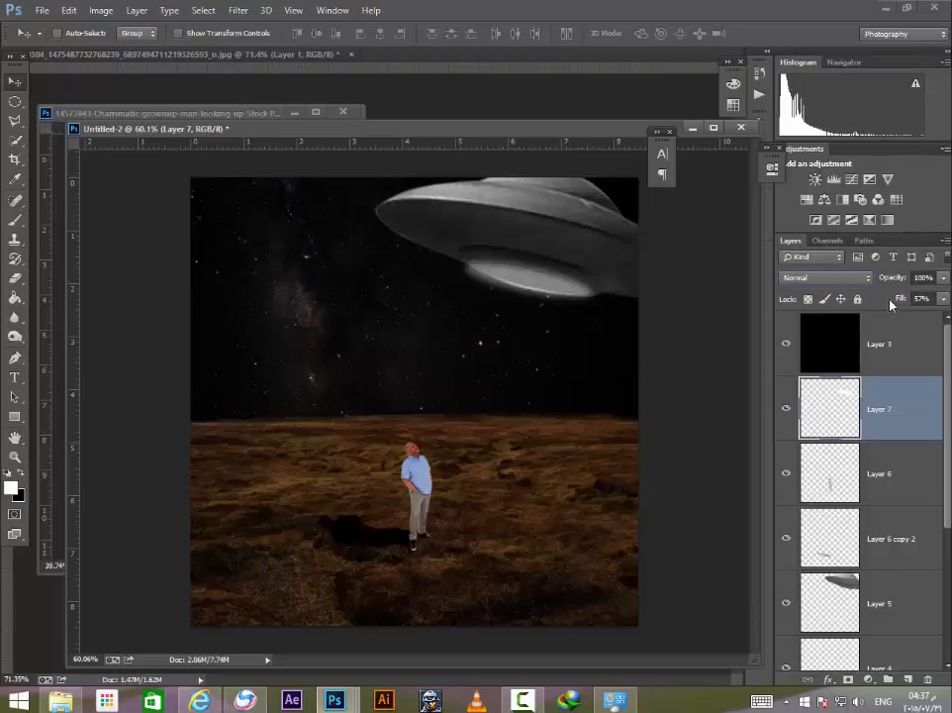
Step: Shrink the blurred ellipse on Layer 7 slightly with Free Transform and reposition it within the saucer's underside opening
{"action": "scroll", "coordinate": [569, 287], "scroll_direction": "up", "scroll_amount": 4}
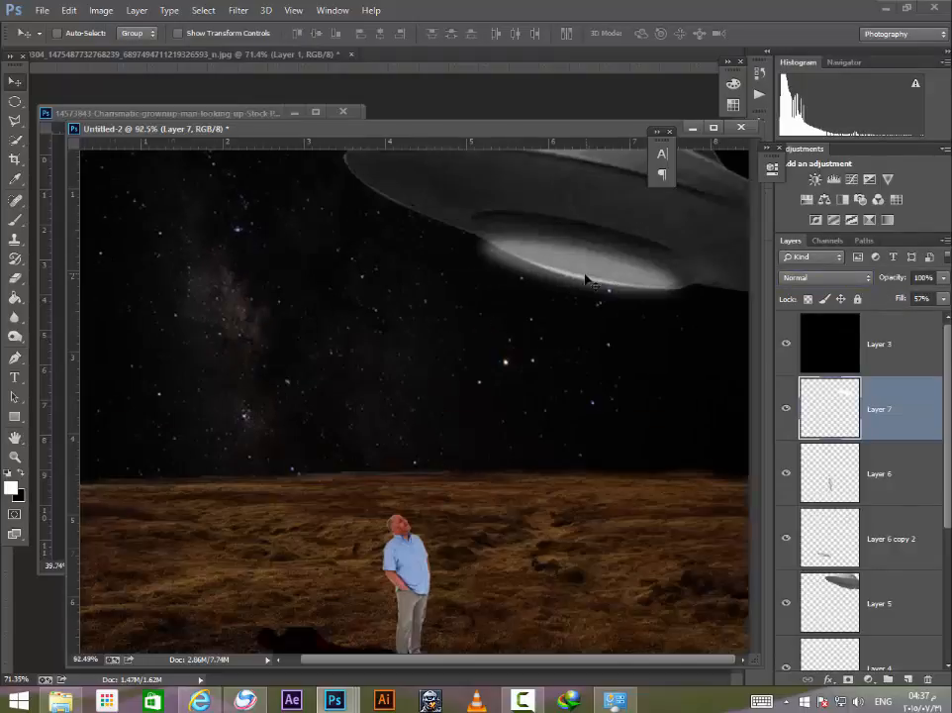
{"action": "key", "text": "ctrl+t"}
{"action": "left_click_drag", "start_coordinate": [683, 170], "coordinate": [690, 204]}
{"action": "key", "text": "Return"}
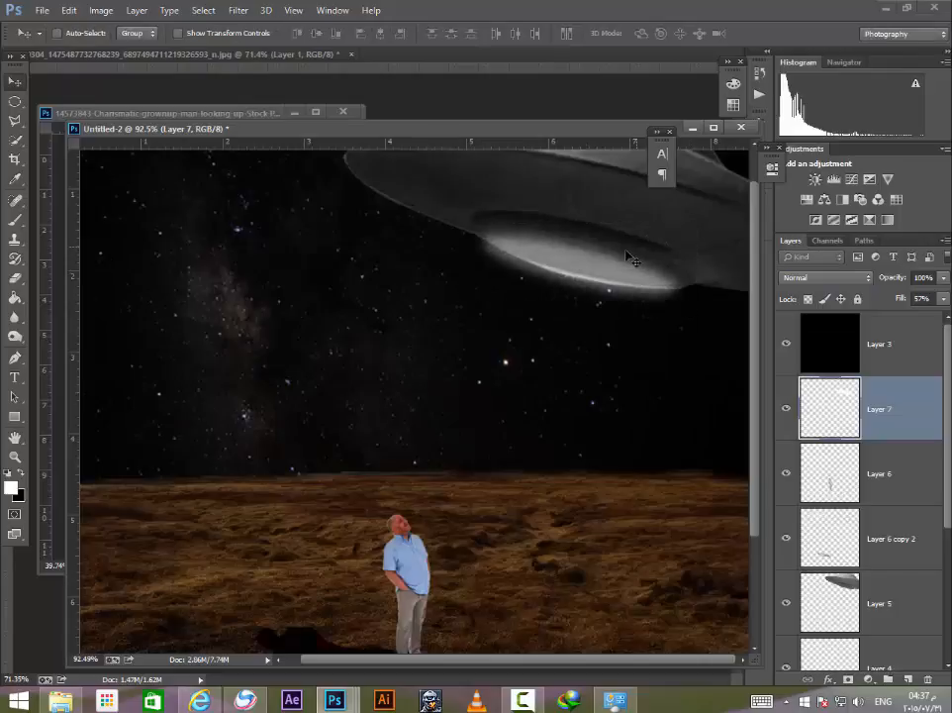
{"action": "left_click_drag", "start_coordinate": [632, 245], "coordinate": [616, 293]}
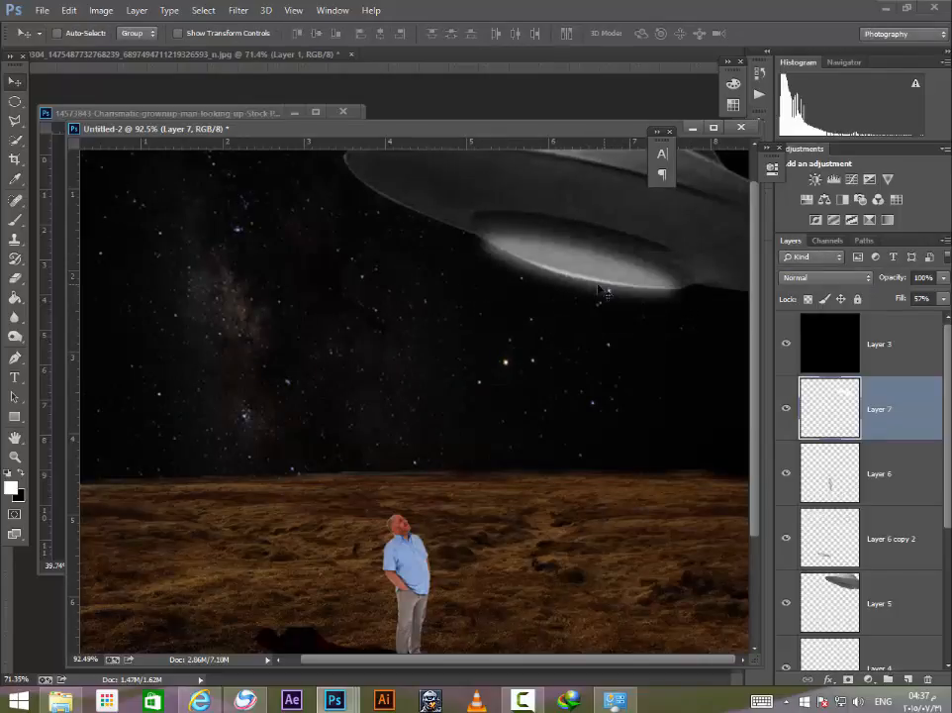
{"action": "scroll", "coordinate": [594, 297], "scroll_direction": "down", "scroll_amount": 4}
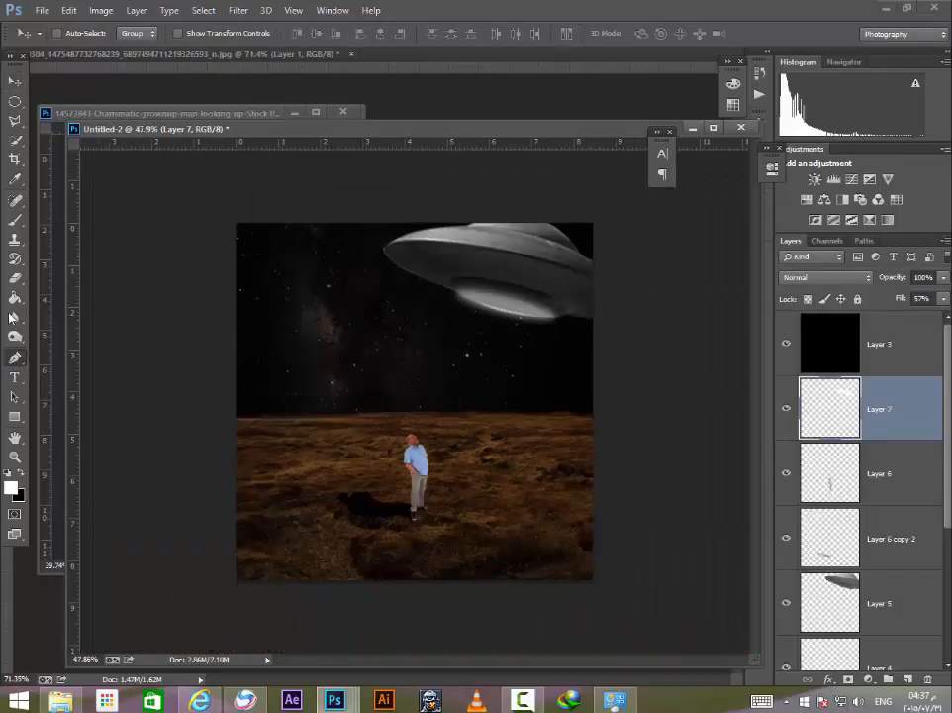
Step: Dismiss the Internet Download Manager warning and add a new empty layer directly above Layer 6
{"action": "left_click", "coordinate": [14, 358]}
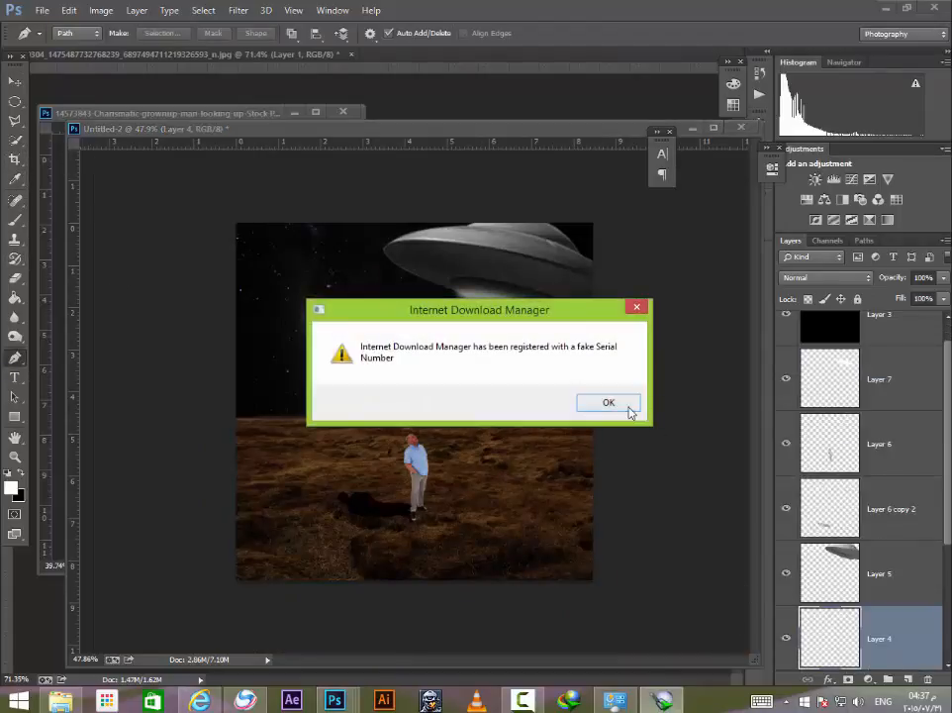
{"action": "left_click", "coordinate": [608, 402]}
{"action": "scroll", "coordinate": [908, 449], "scroll_direction": "down", "scroll_amount": 1}
{"action": "left_click", "coordinate": [909, 448]}
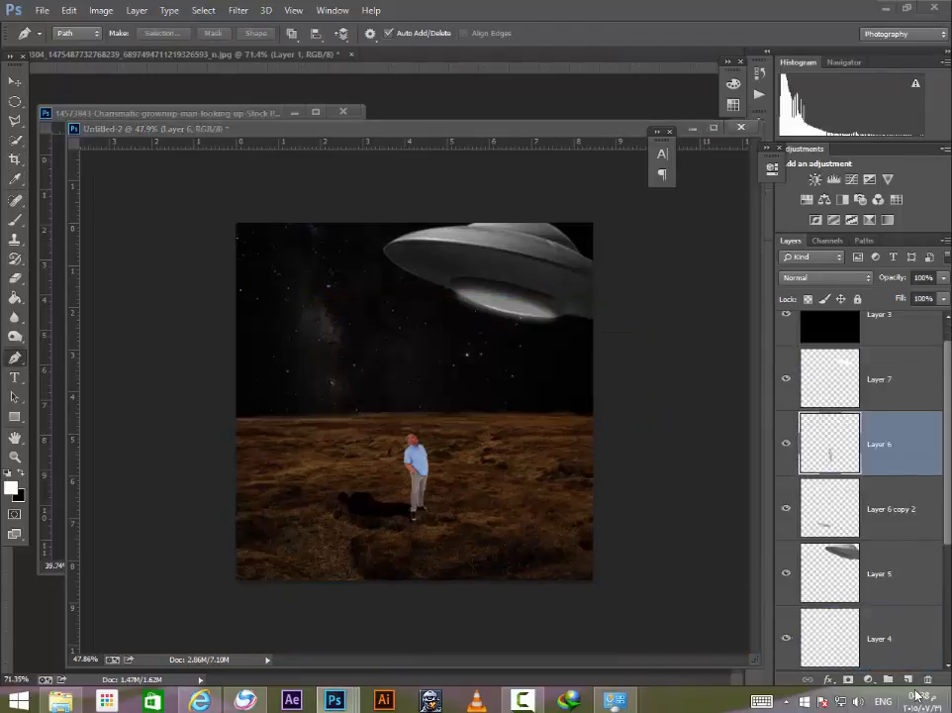
{"action": "left_click", "coordinate": [914, 699]}
{"action": "left_click", "coordinate": [691, 707]}
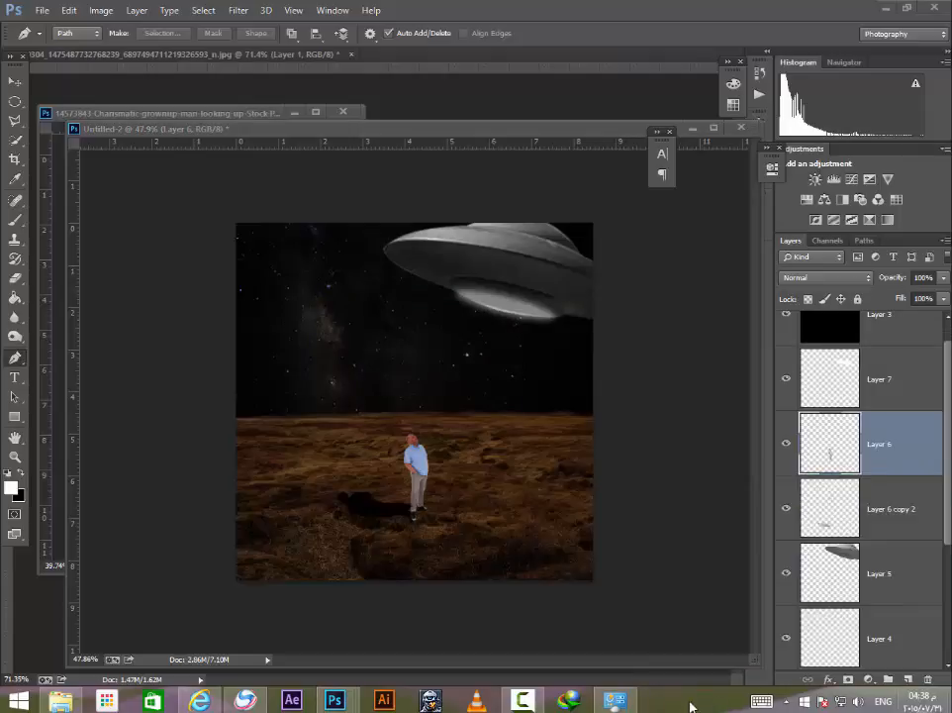
{"action": "left_click", "coordinate": [909, 681]}
Step: Draw a Pen path for a light beam from the saucer's underside opening down to the ground around the man
{"action": "scroll", "coordinate": [443, 278], "scroll_direction": "up", "scroll_amount": 3}
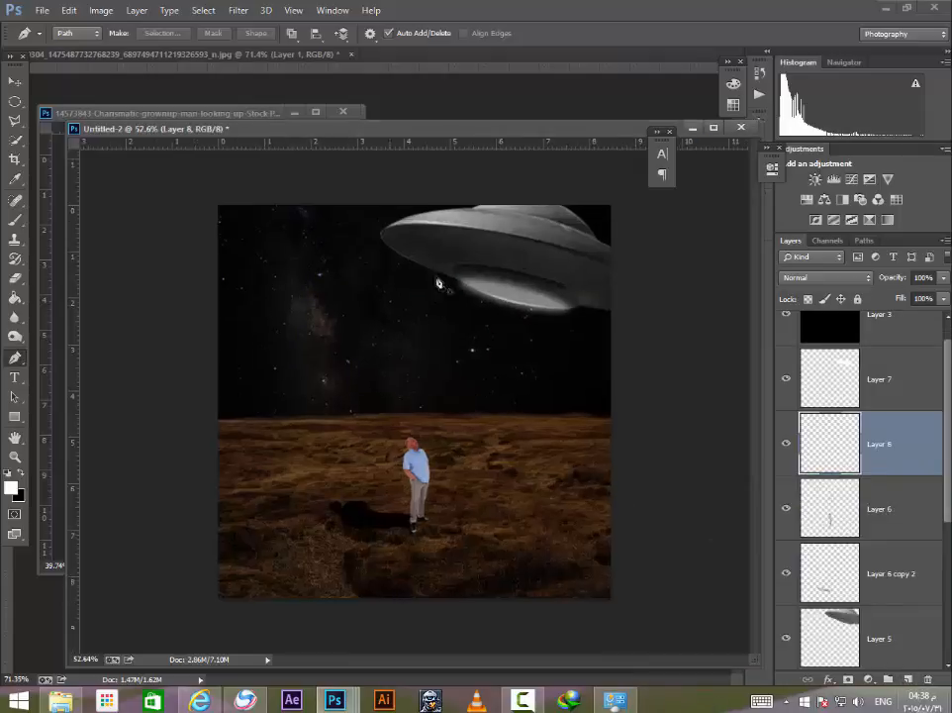
{"action": "left_click", "coordinate": [487, 266]}
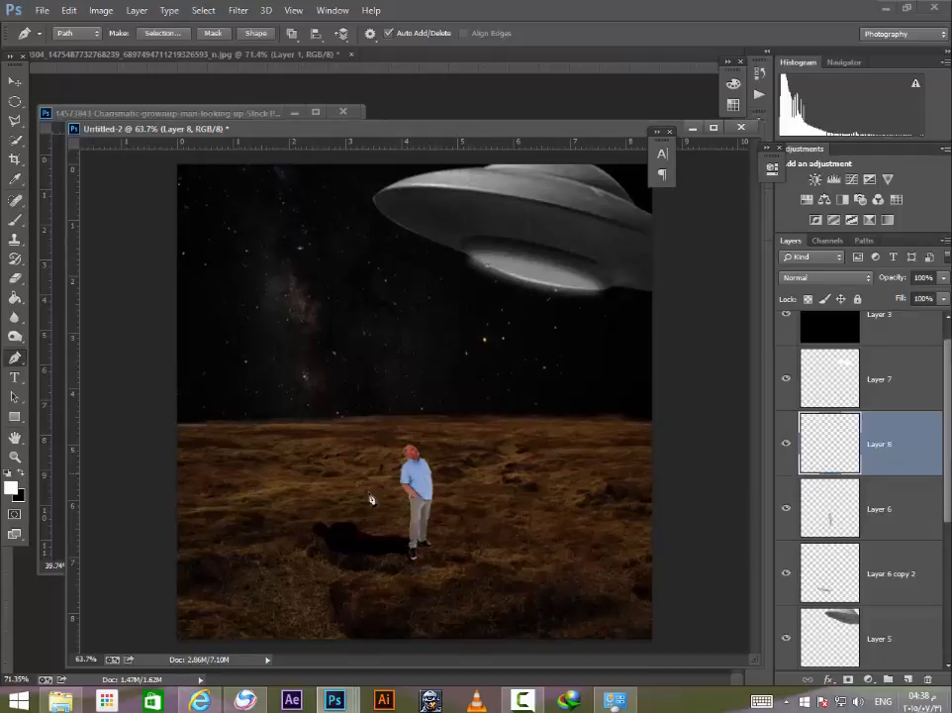
{"action": "left_click", "coordinate": [345, 515]}
{"action": "left_click", "coordinate": [351, 565]}
{"action": "left_click", "coordinate": [458, 572]}
{"action": "left_click", "coordinate": [507, 541]}
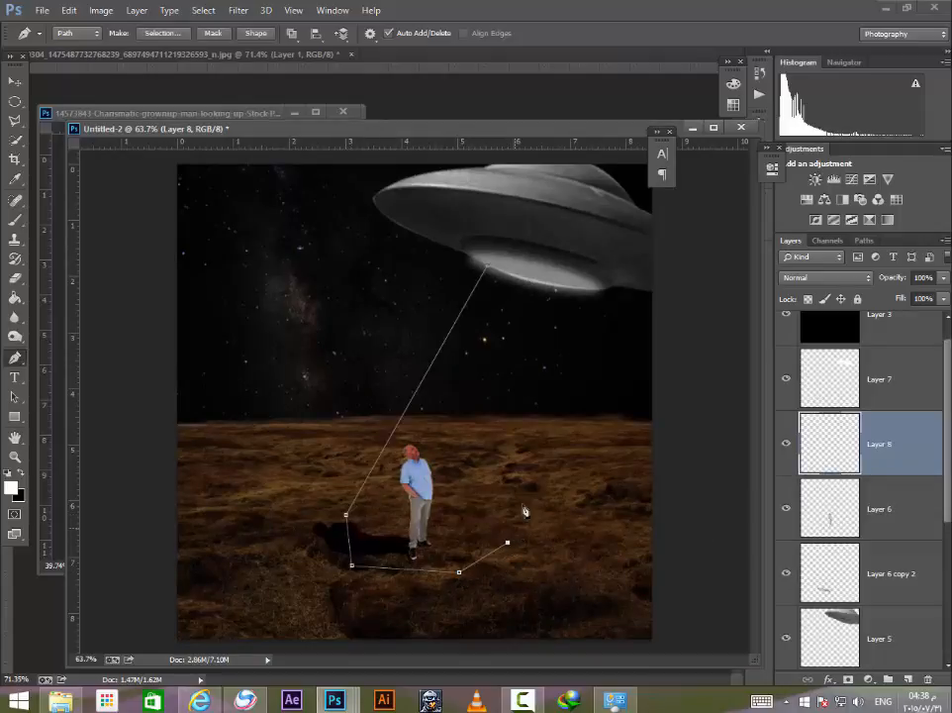
{"action": "left_click", "coordinate": [581, 288]}
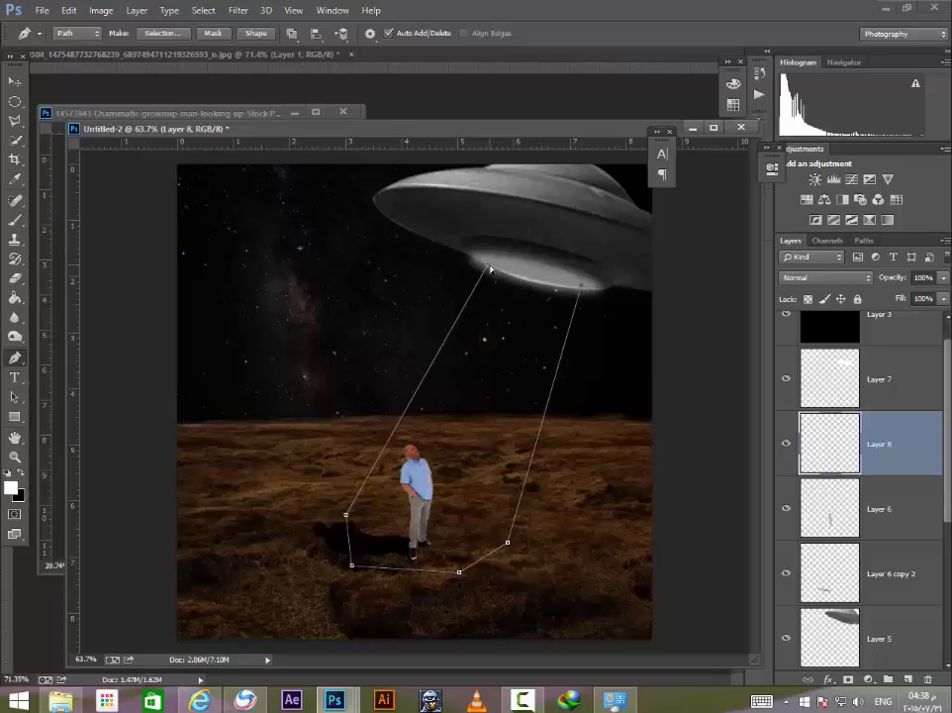
{"action": "left_click_drag", "start_coordinate": [582, 289], "coordinate": [567, 284]}
Step: Add and adjust anchor points along the beam path's ground end to round it into a smooth curve
{"action": "left_click", "coordinate": [344, 540]}
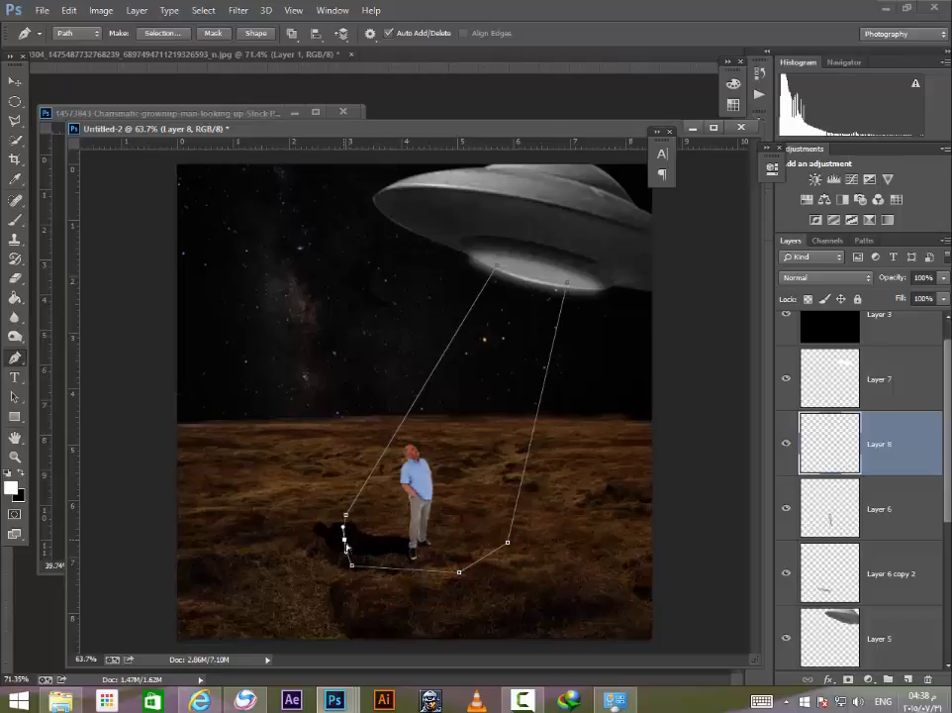
{"action": "left_click", "coordinate": [399, 569]}
{"action": "left_click_drag", "start_coordinate": [401, 576], "coordinate": [362, 565]}
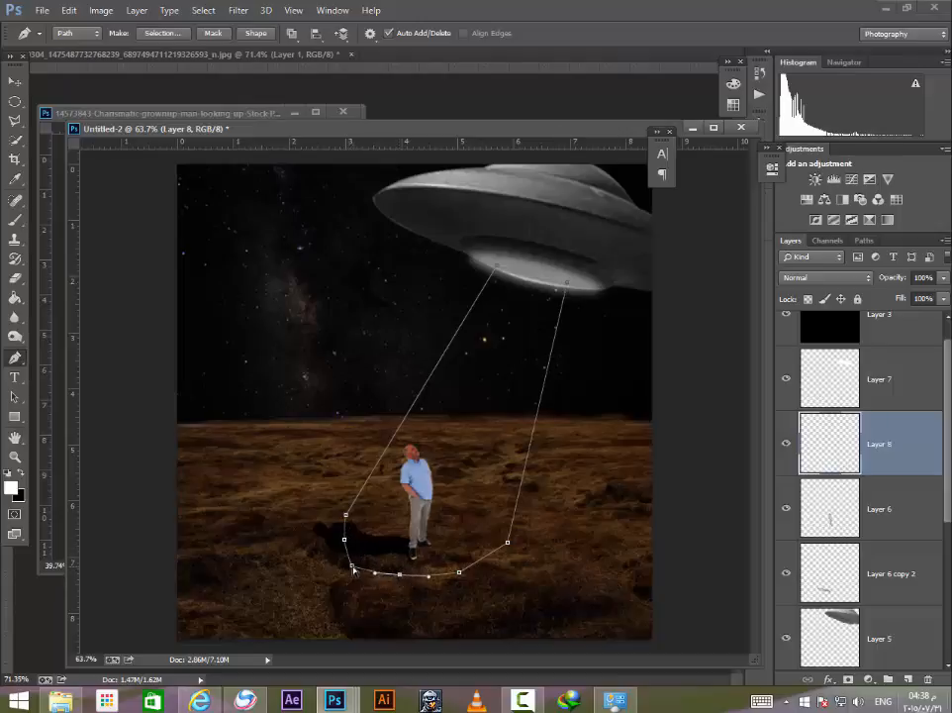
{"action": "left_click", "coordinate": [479, 560]}
{"action": "left_click_drag", "start_coordinate": [479, 560], "coordinate": [481, 564]}
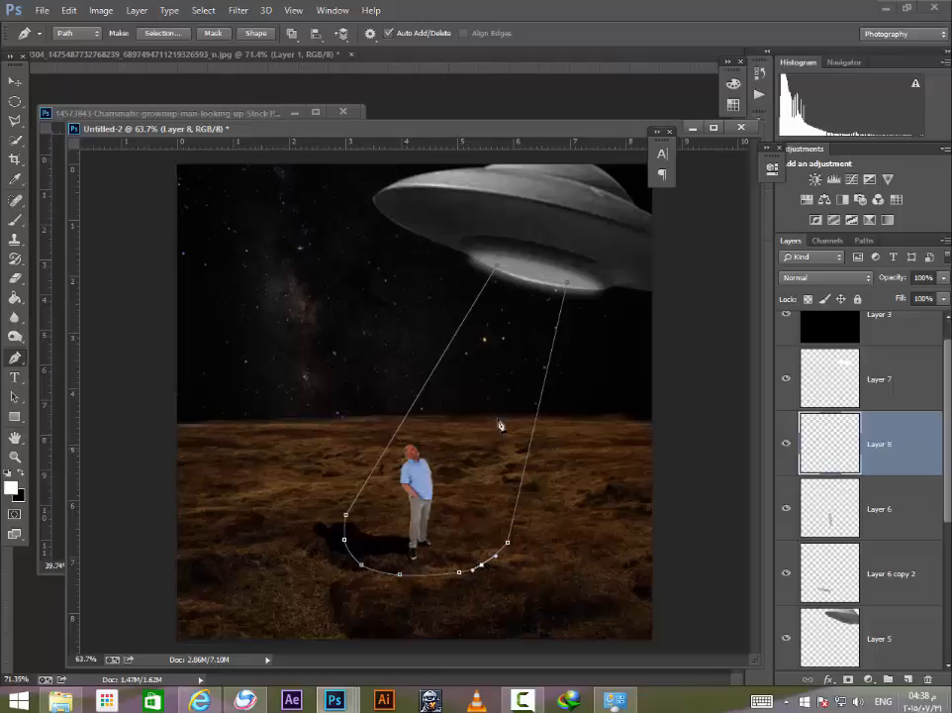
Step: Fill the beam path with the white foreground color and set Layer 8's blend mode to Soft Light
{"action": "right_click", "coordinate": [549, 403]}
{"action": "left_click", "coordinate": [592, 122]}
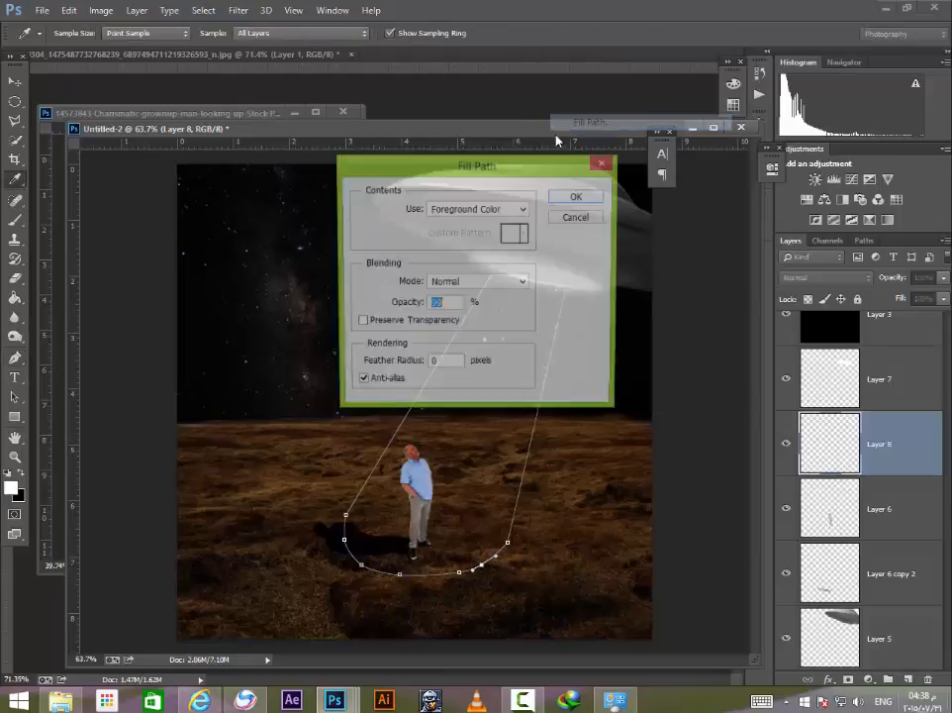
{"action": "key", "text": "Return"}
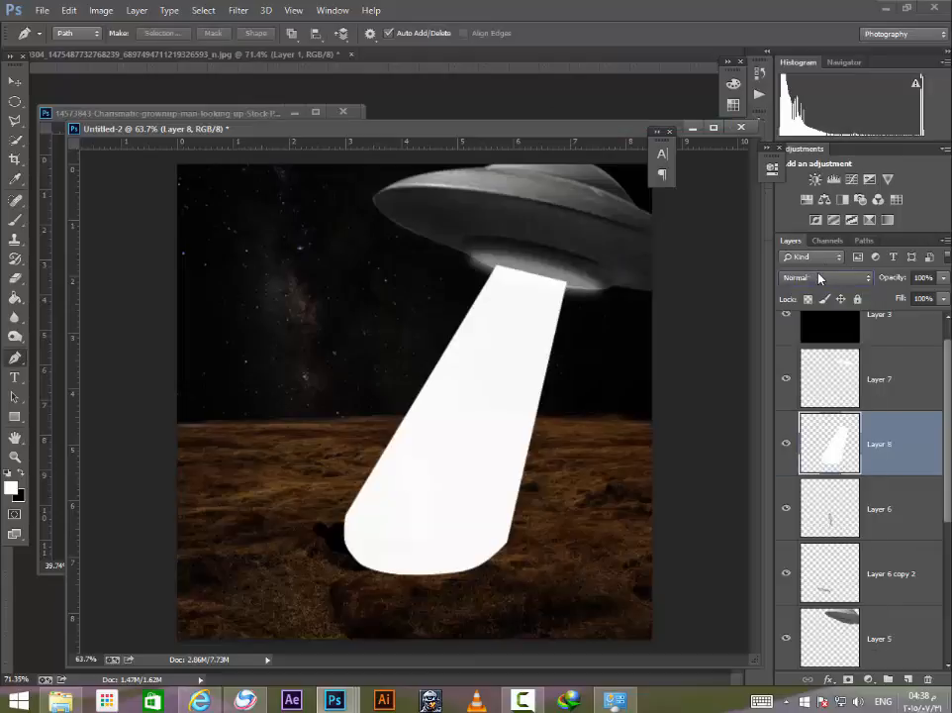
{"action": "scroll", "coordinate": [818, 278], "scroll_direction": "down", "scroll_amount": 9}
{"action": "scroll", "coordinate": [819, 278], "scroll_direction": "down", "scroll_amount": 1}
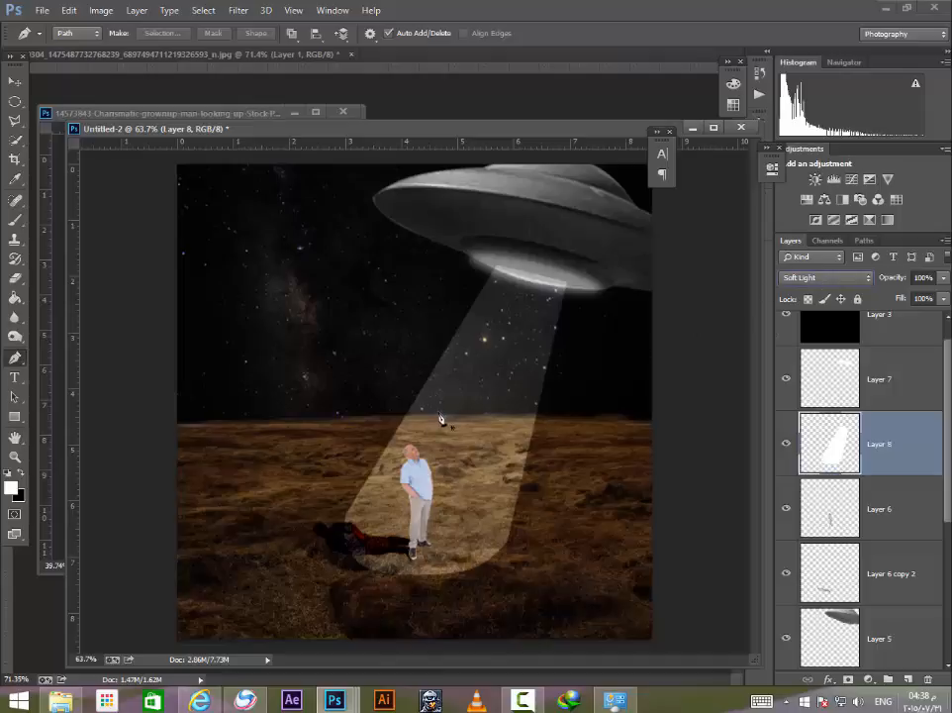
Step: Apply a Gaussian Blur with a radius of about 9 pixels to the light beam on Layer 8
{"action": "left_click", "coordinate": [239, 12]}
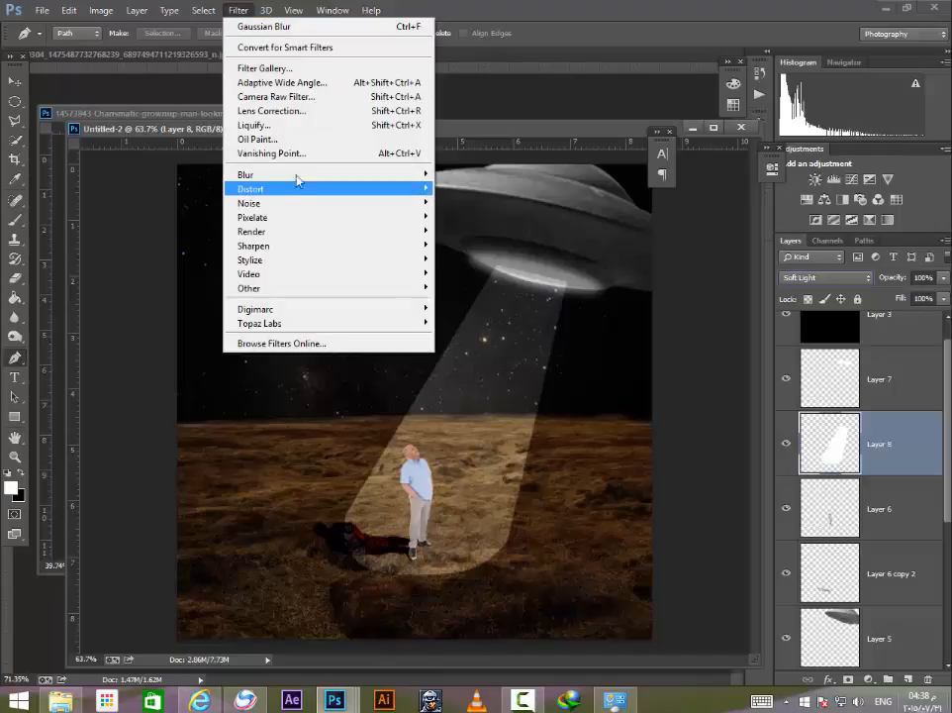
{"action": "mouse_move", "coordinate": [304, 174]}
{"action": "left_click", "coordinate": [473, 280]}
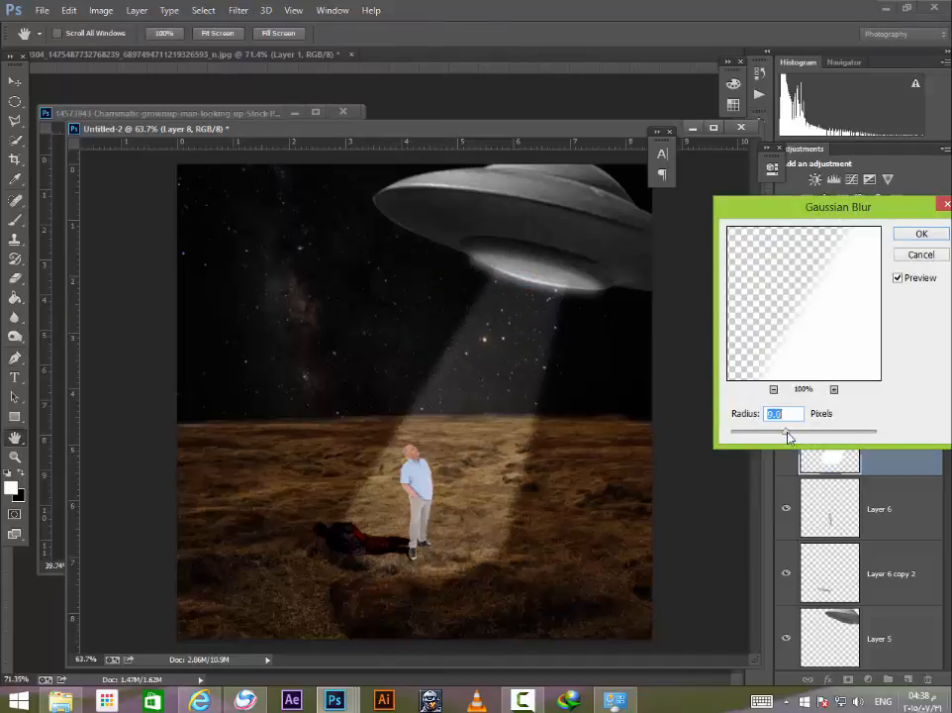
{"action": "key", "text": "Return"}
{"action": "scroll", "coordinate": [421, 490], "scroll_direction": "up", "scroll_amount": 7}
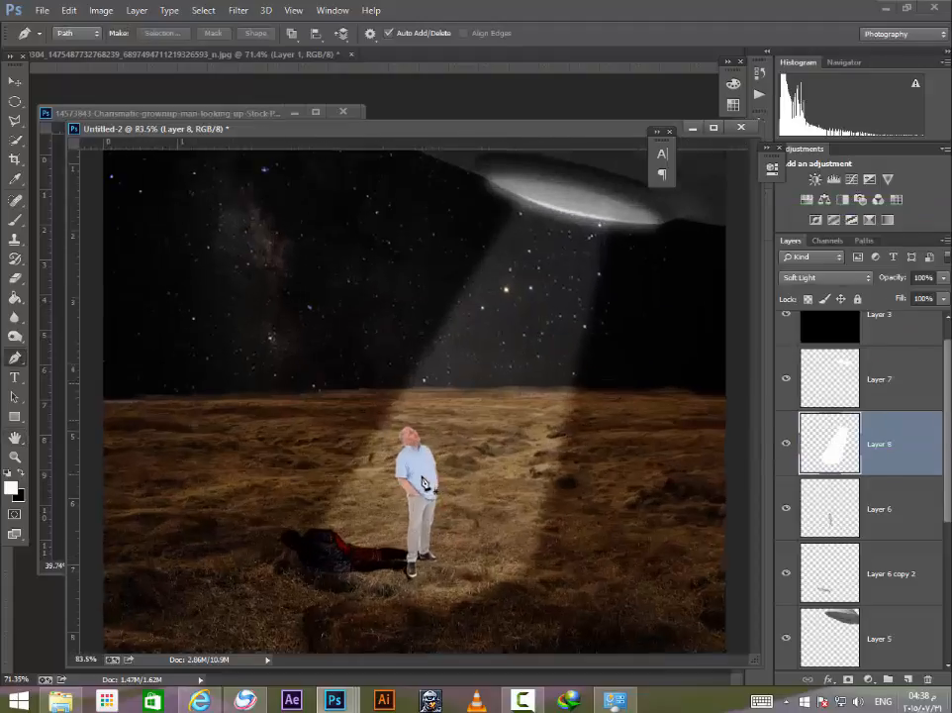
{"action": "scroll", "coordinate": [426, 495], "scroll_direction": "down", "scroll_amount": 4}
{"action": "scroll", "coordinate": [560, 307], "scroll_direction": "up", "scroll_amount": 2}
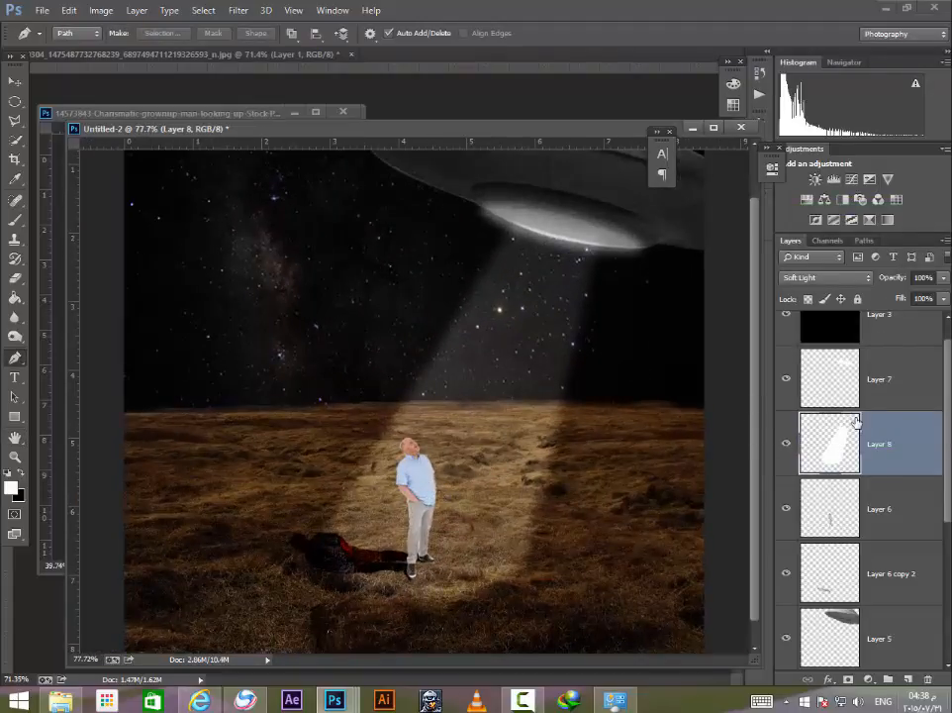
{"action": "scroll", "coordinate": [631, 413], "scroll_direction": "down", "scroll_amount": 2}
{"action": "scroll", "coordinate": [636, 418], "scroll_direction": "up", "scroll_amount": 2}
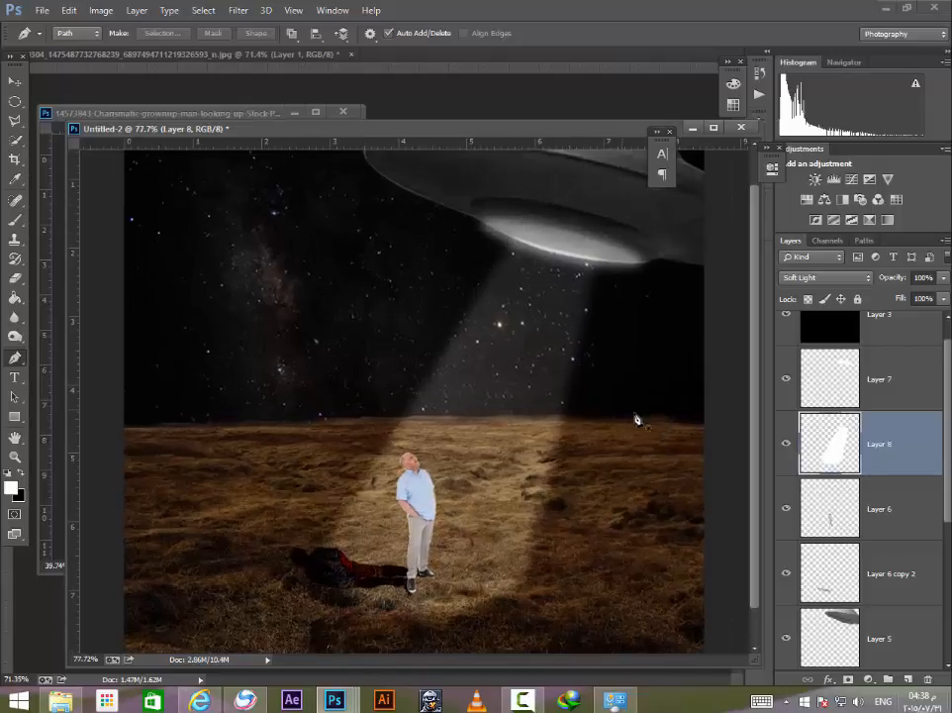
Step: Duplicate the light beam layer with the Move tool, keeping the copy over the original beam
{"action": "key", "text": "v"}
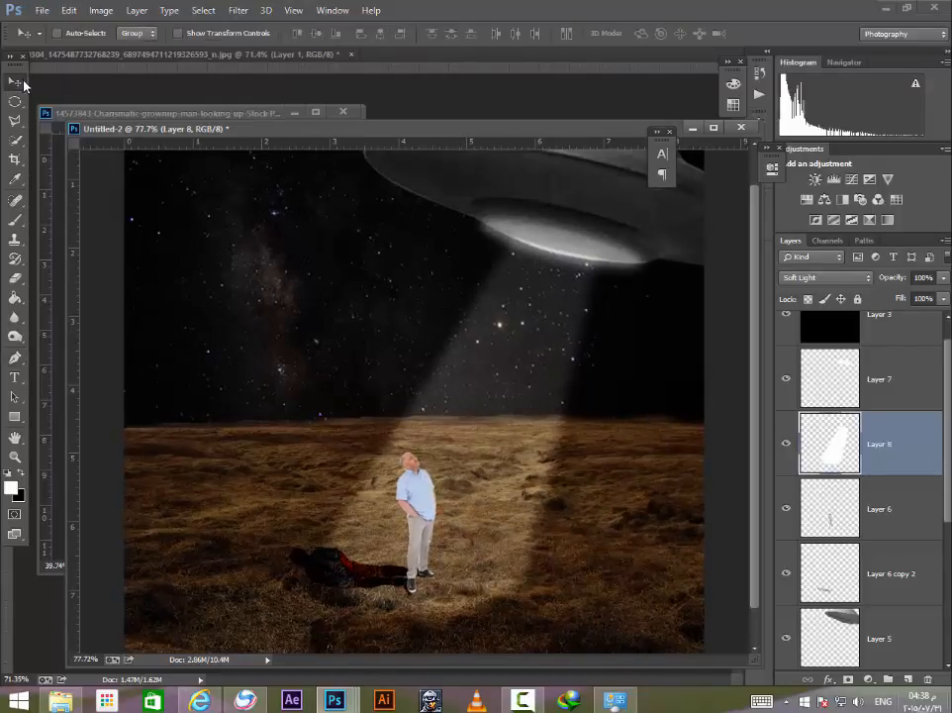
{"action": "scroll", "coordinate": [474, 398], "scroll_direction": "down", "scroll_amount": 1}
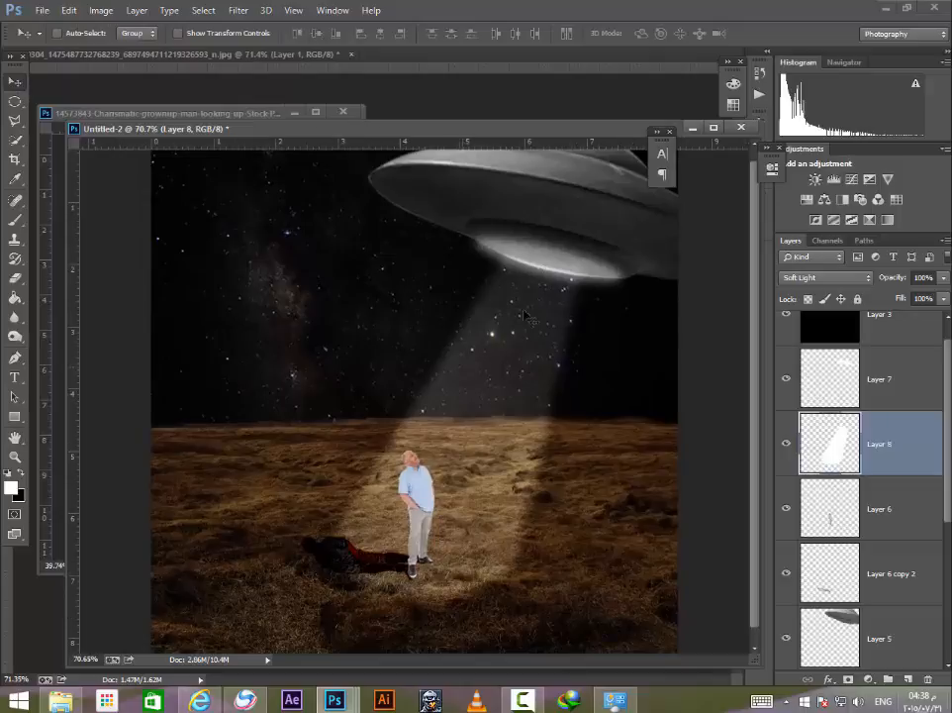
{"action": "left_click_drag", "start_coordinate": [562, 372], "coordinate": [515, 364], "text": "alt"}
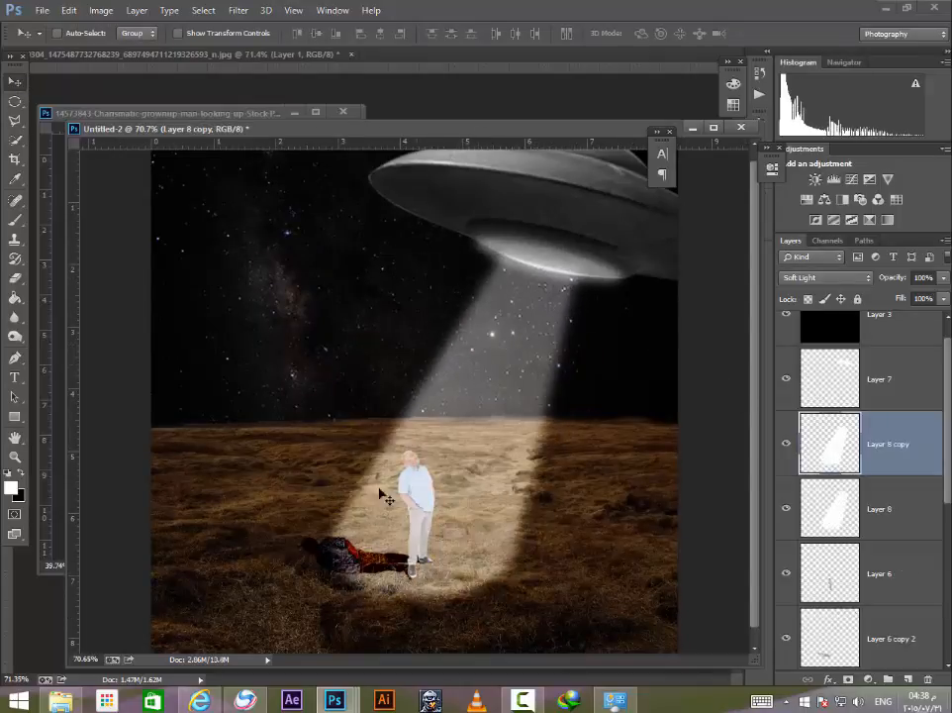
Step: Scale the beam copy down slightly and position it inside the original beam, just below the saucer's glow
{"action": "key", "text": "ctrl+t"}
{"action": "left_click_drag", "start_coordinate": [339, 584], "coordinate": [368, 554], "text": "shift"}
{"action": "key", "text": "Return"}
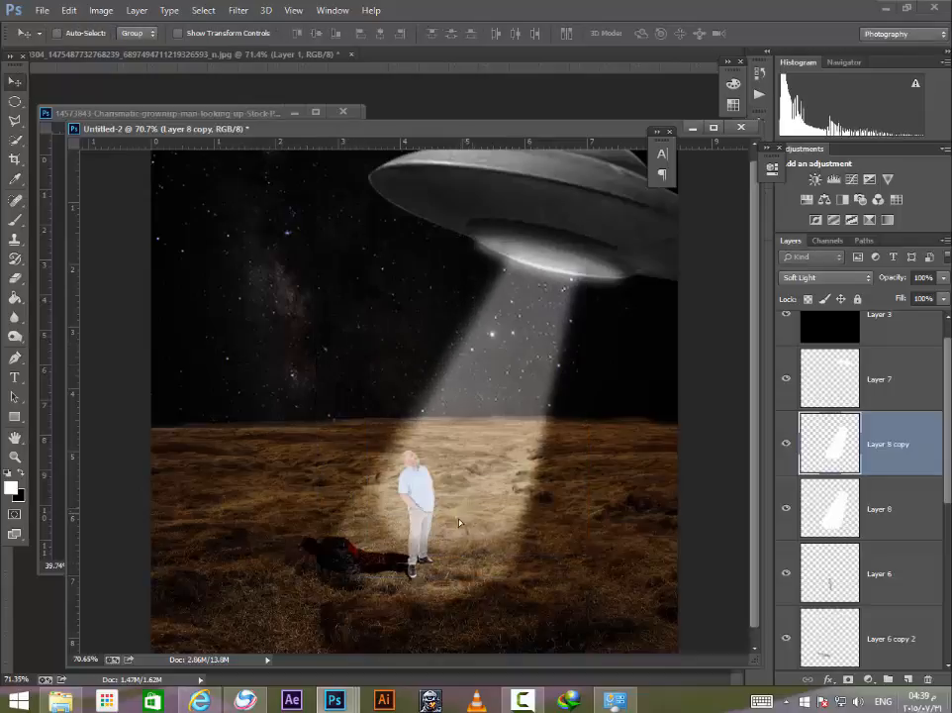
{"action": "left_click_drag", "start_coordinate": [457, 518], "coordinate": [445, 549]}
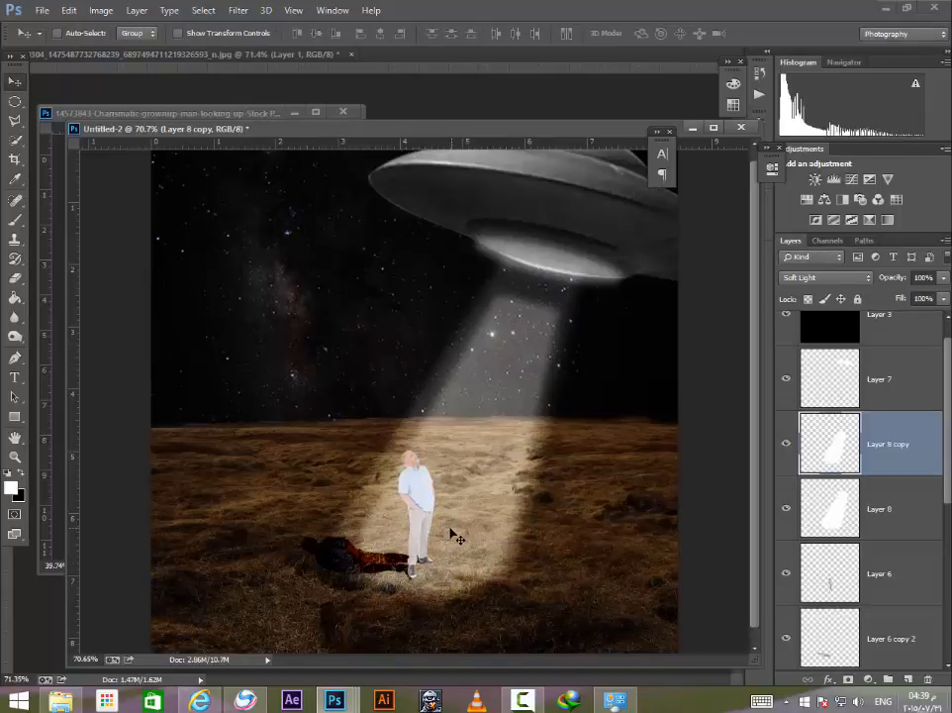
{"action": "left_click_drag", "start_coordinate": [441, 500], "coordinate": [441, 483]}
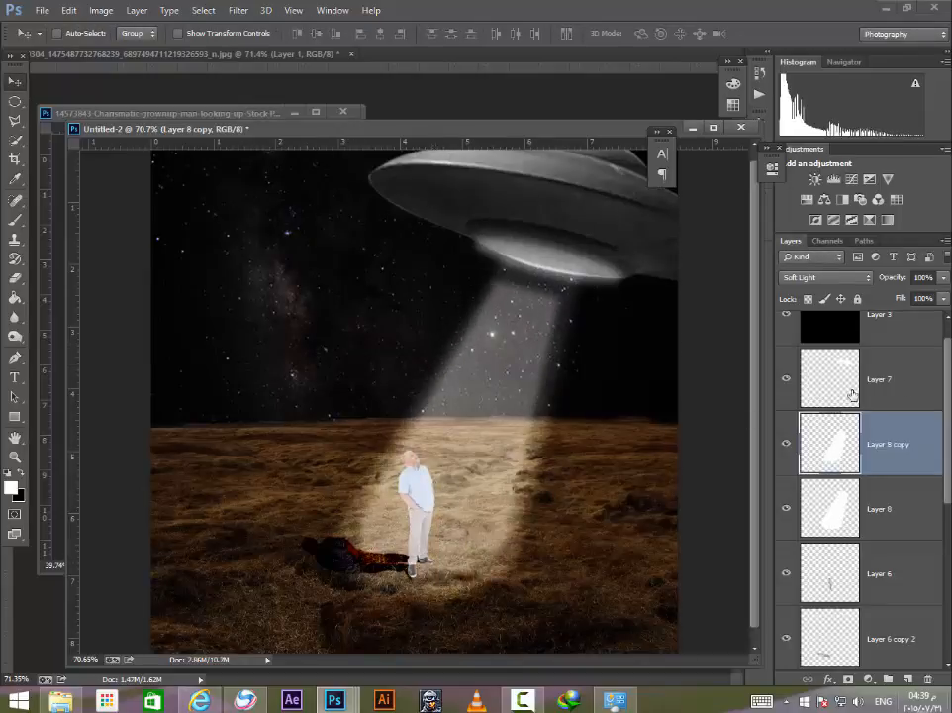
Step: Lower the fill of the beam copy to 62%
{"action": "mouse_move", "coordinate": [900, 299]}
{"action": "left_mouse_down"}
{"action": "mouse_move", "coordinate": [871, 313]}
{"action": "mouse_move", "coordinate": [894, 301]}
{"action": "left_mouse_up"}
{"action": "scroll", "coordinate": [485, 358], "scroll_direction": "down", "scroll_amount": 2}
{"action": "scroll", "coordinate": [495, 365], "scroll_direction": "up", "scroll_amount": 2}
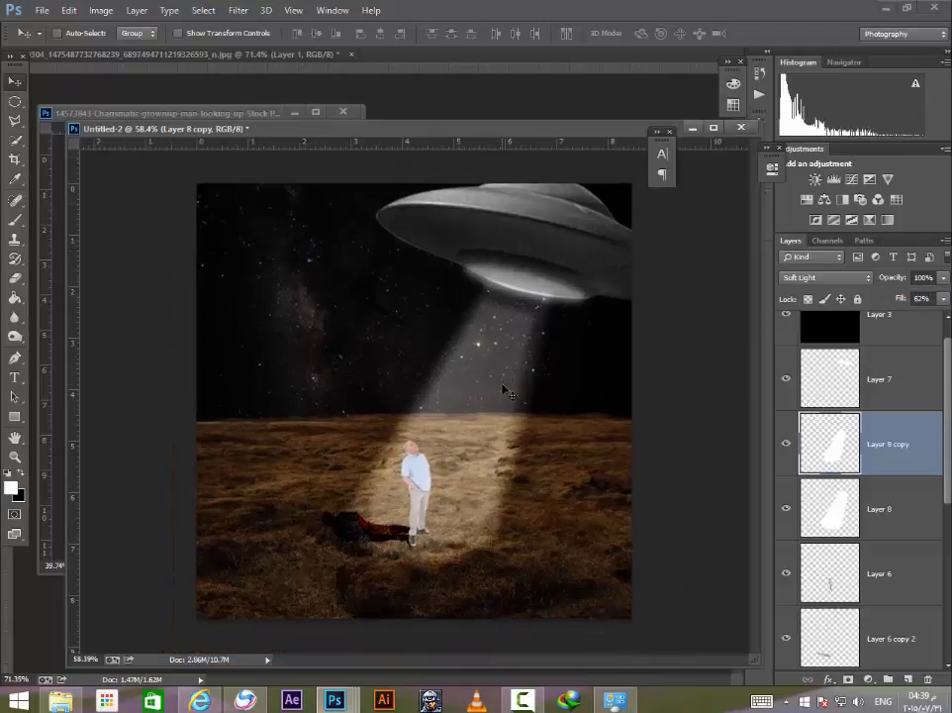
{"action": "scroll", "coordinate": [895, 416], "scroll_direction": "down", "scroll_amount": 3}
{"action": "scroll", "coordinate": [912, 548], "scroll_direction": "down", "scroll_amount": 1}
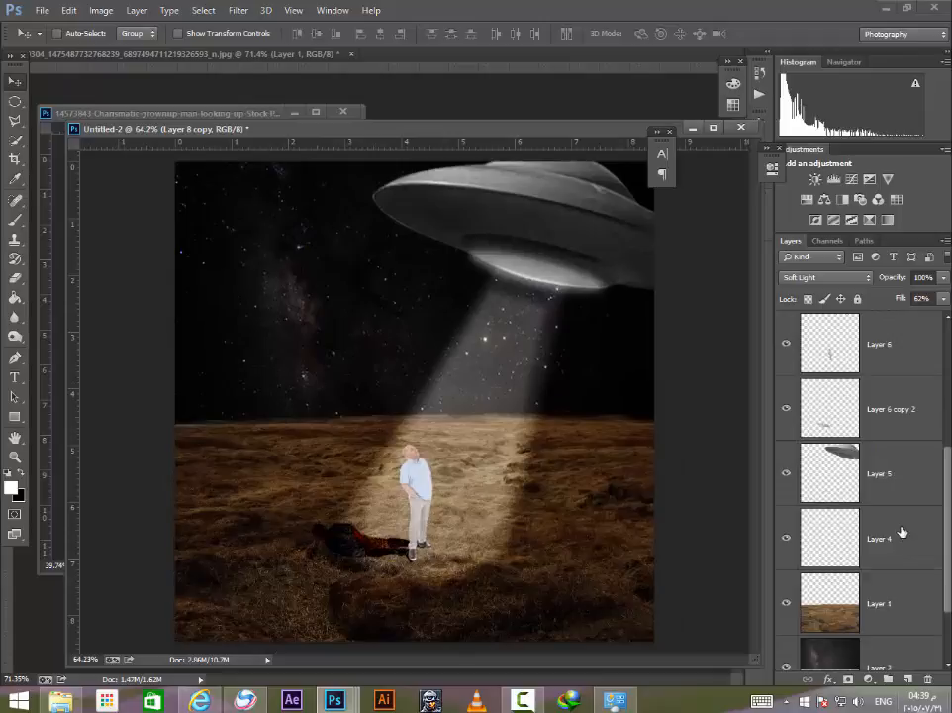
{"action": "scroll", "coordinate": [903, 532], "scroll_direction": "up", "scroll_amount": 3}
{"action": "left_click", "coordinate": [873, 646]}
{"action": "scroll", "coordinate": [871, 608], "scroll_direction": "up", "scroll_amount": 1}
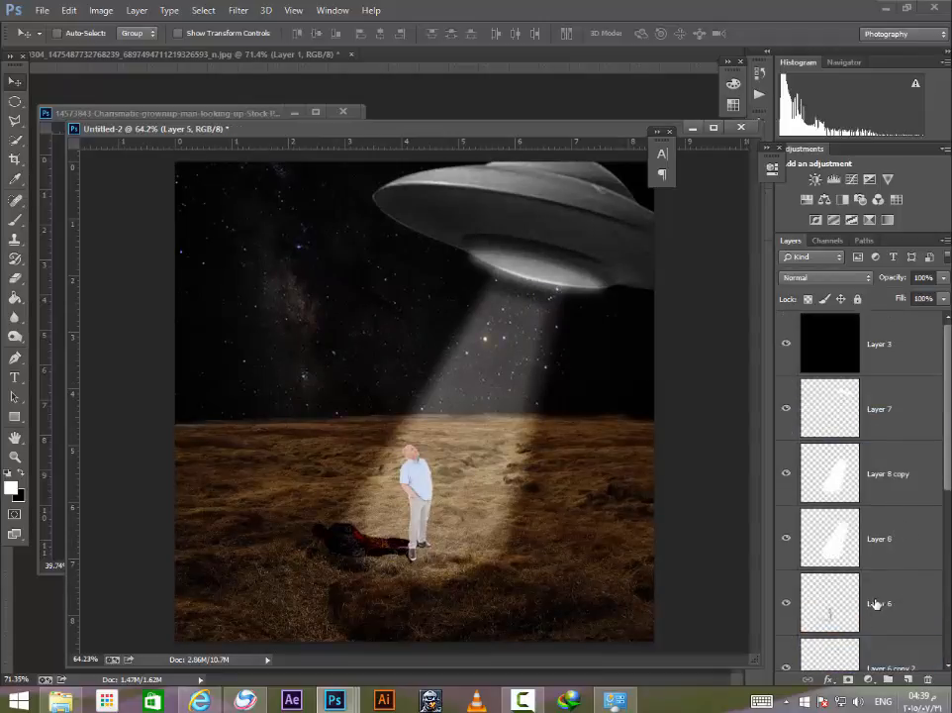
{"action": "left_click", "coordinate": [908, 425]}
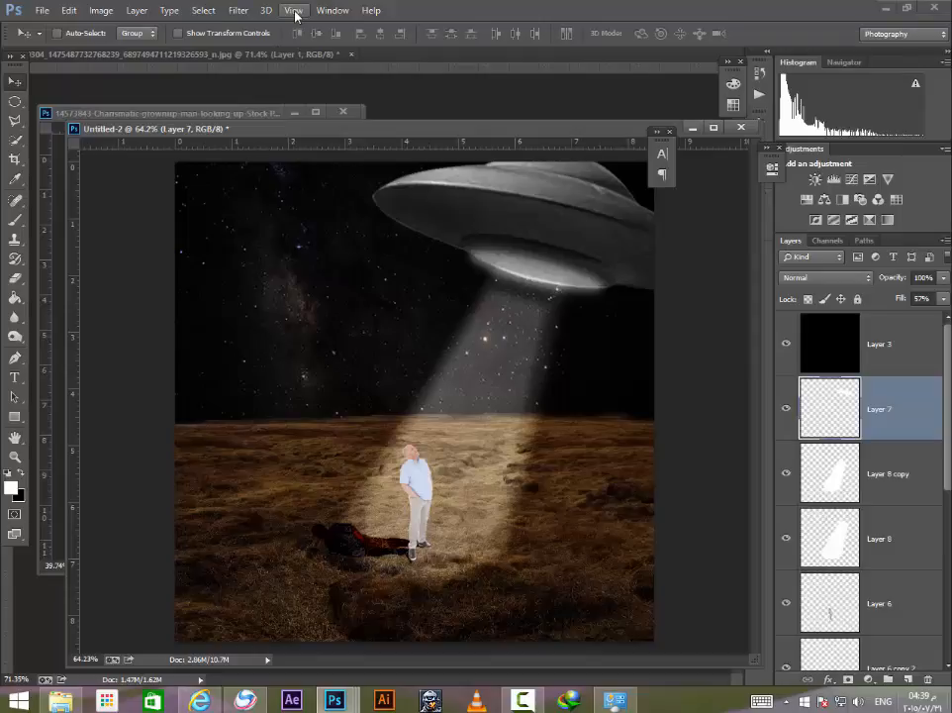
{"action": "left_click", "coordinate": [239, 12]}
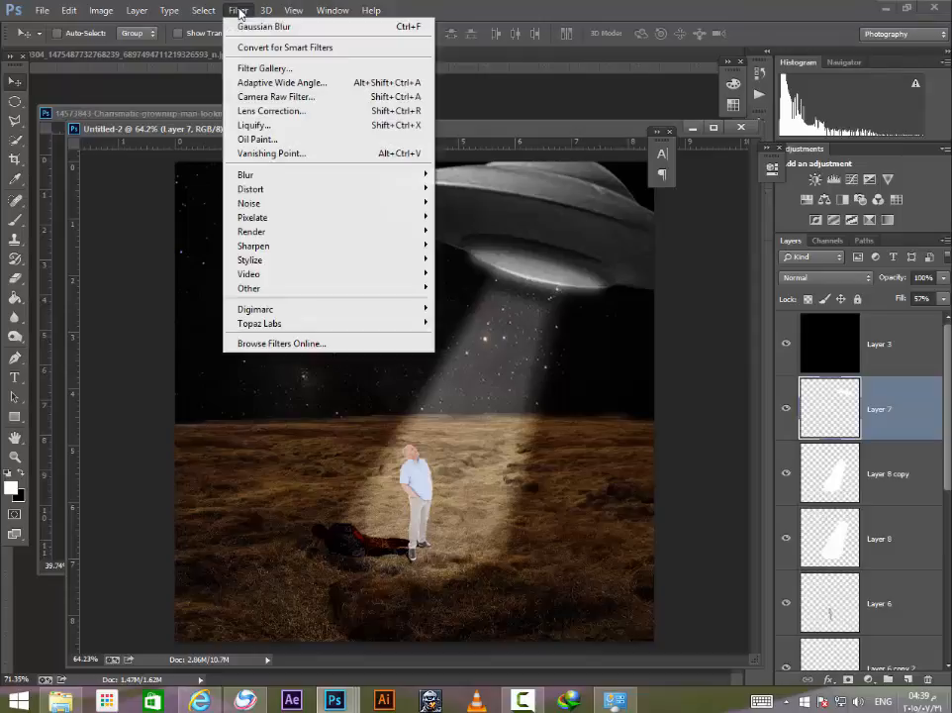
{"action": "mouse_move", "coordinate": [293, 231]}
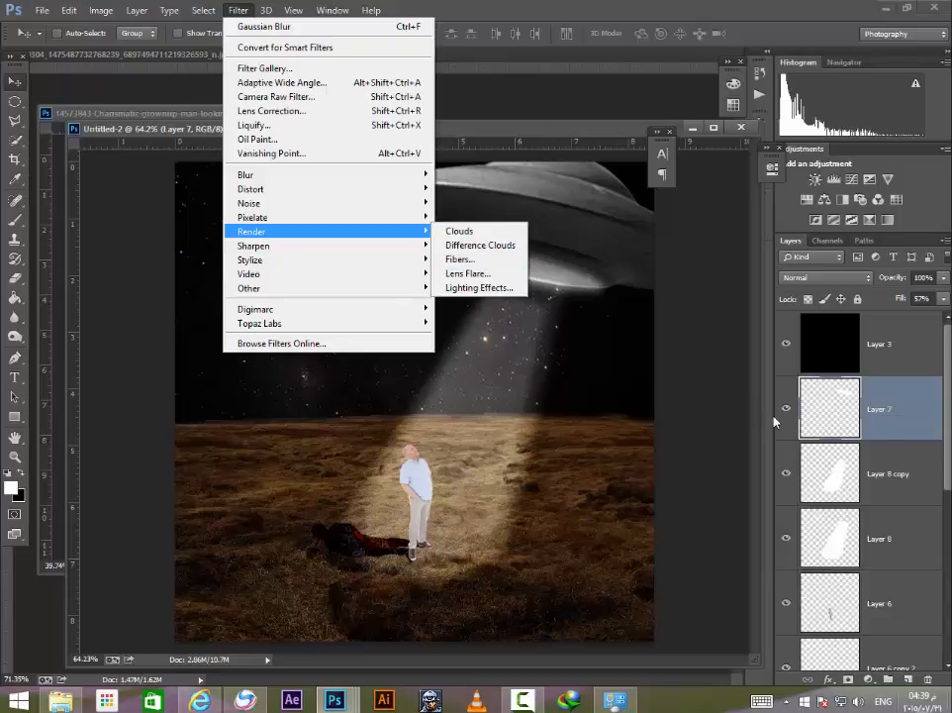
{"action": "left_click", "coordinate": [846, 361]}
{"action": "scroll", "coordinate": [873, 449], "scroll_direction": "down", "scroll_amount": 5}
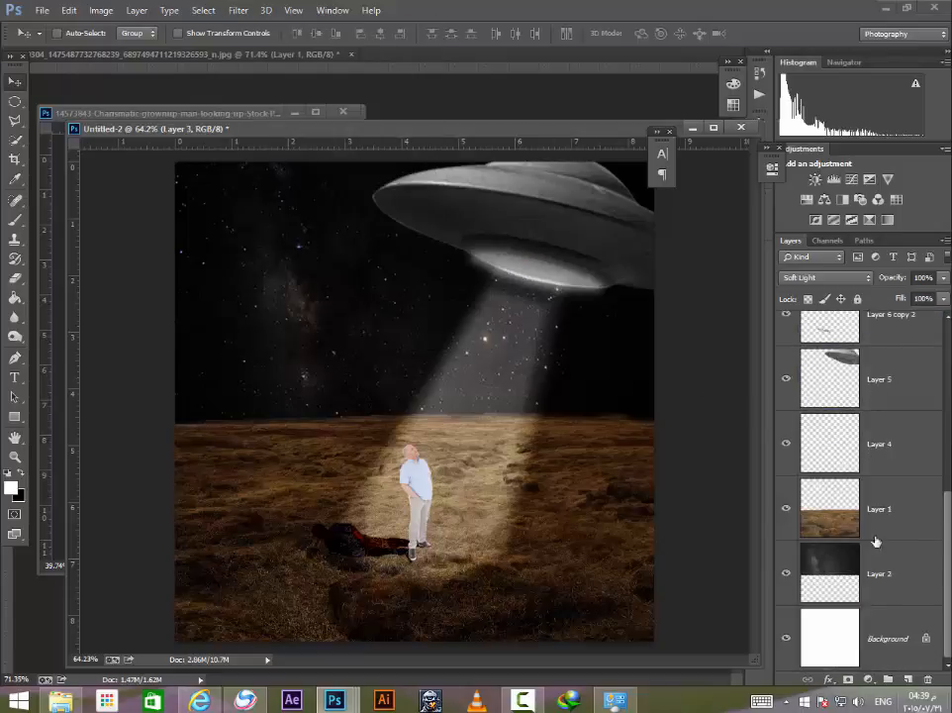
{"action": "left_click", "coordinate": [821, 386]}
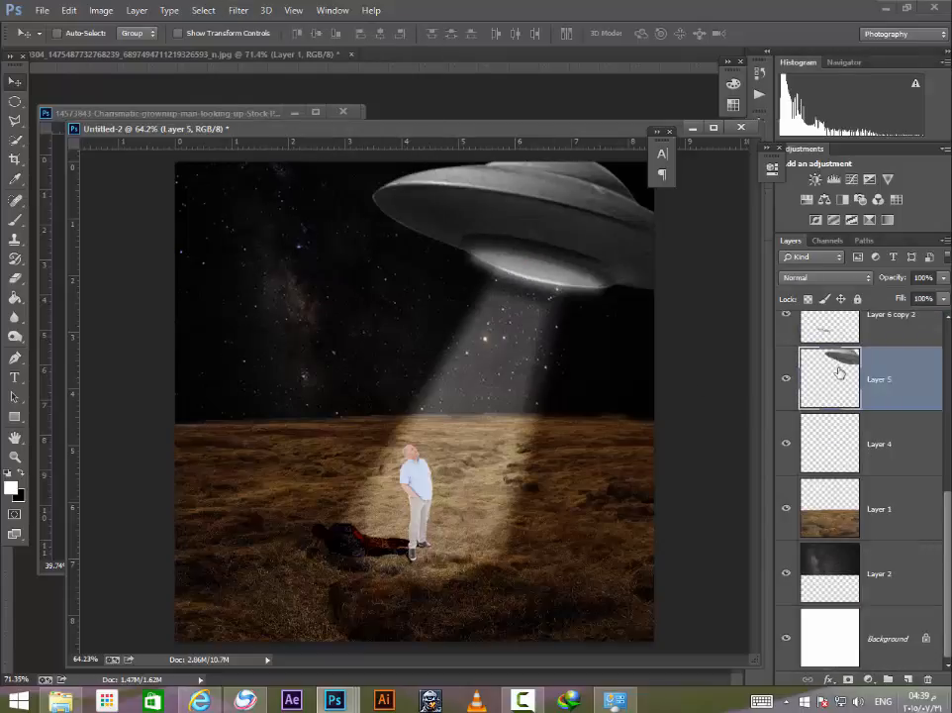
{"action": "scroll", "coordinate": [869, 514], "scroll_direction": "up", "scroll_amount": 5}
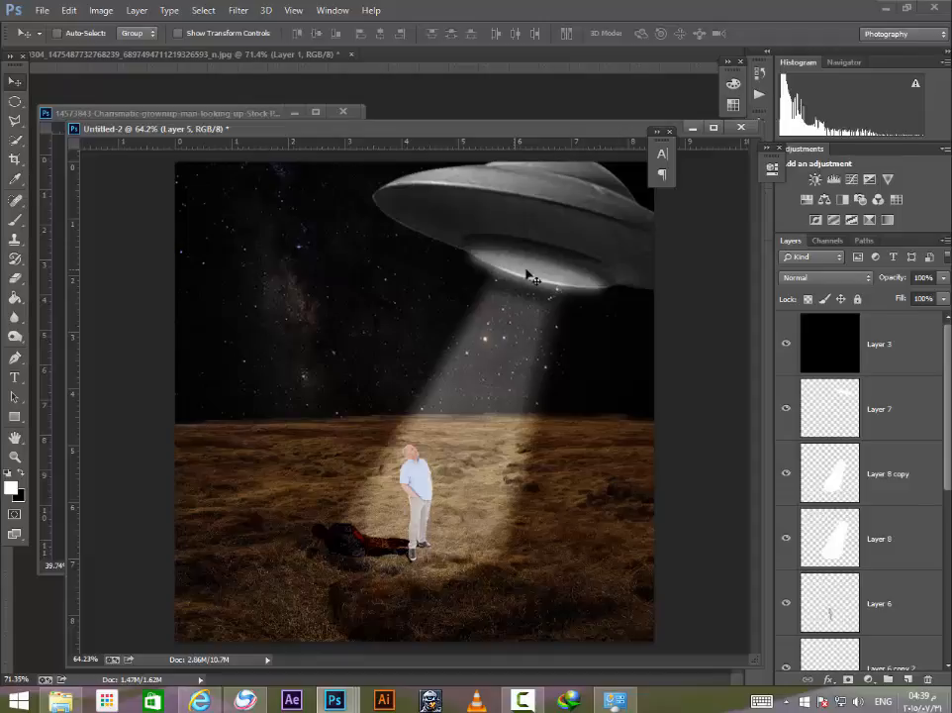
Step: Add a new layer directly above the saucer glow on Layer 7 and fill it with black
{"action": "left_click", "coordinate": [878, 401]}
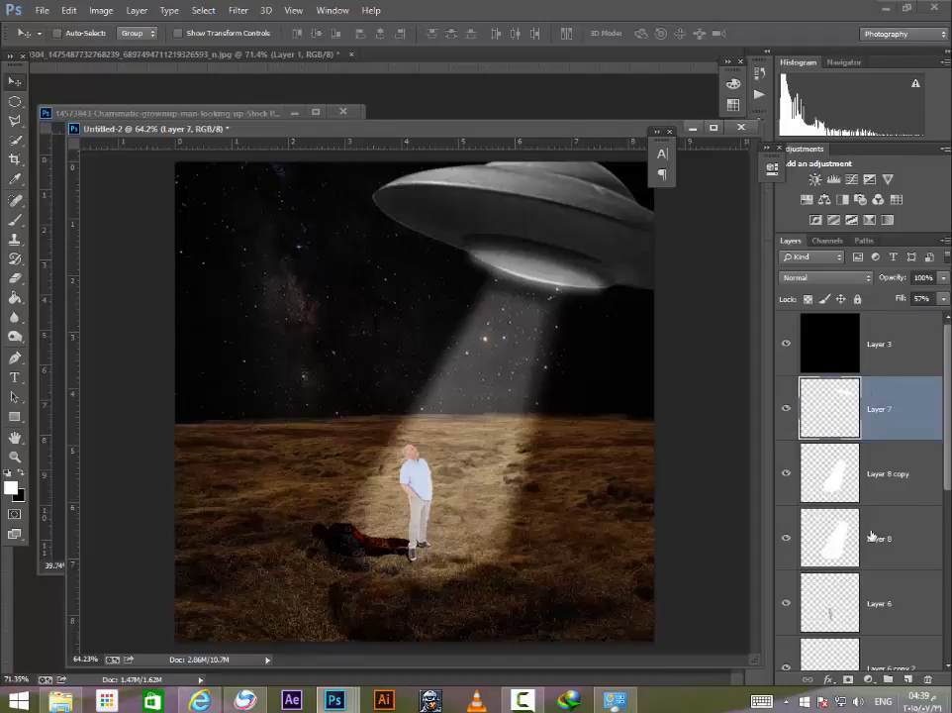
{"action": "left_click", "coordinate": [906, 677]}
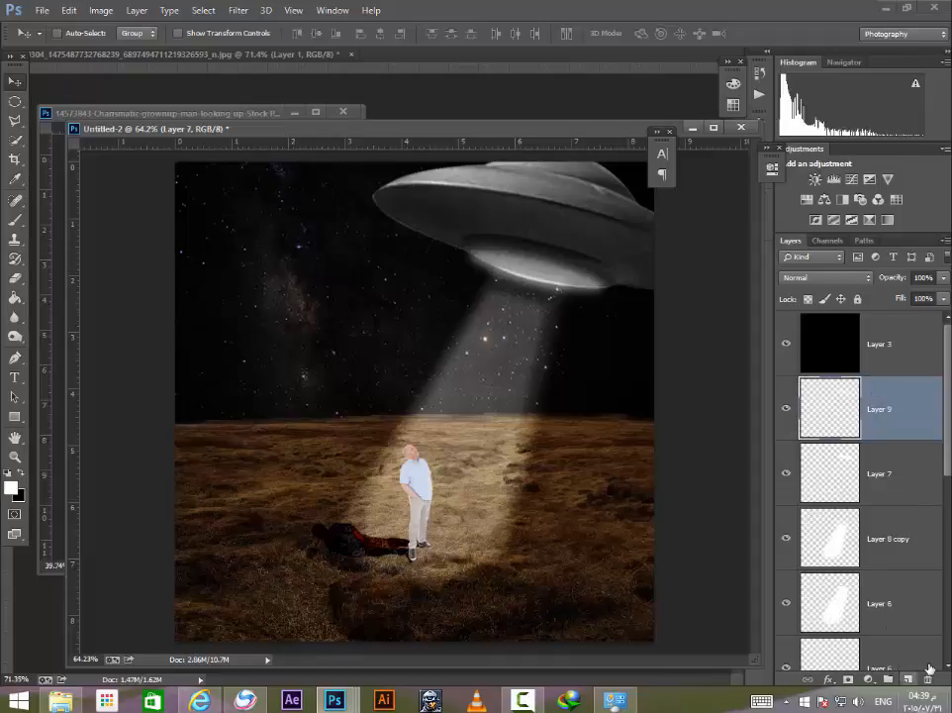
{"action": "left_click", "coordinate": [22, 474]}
{"action": "key", "text": "alt+BackSpace"}
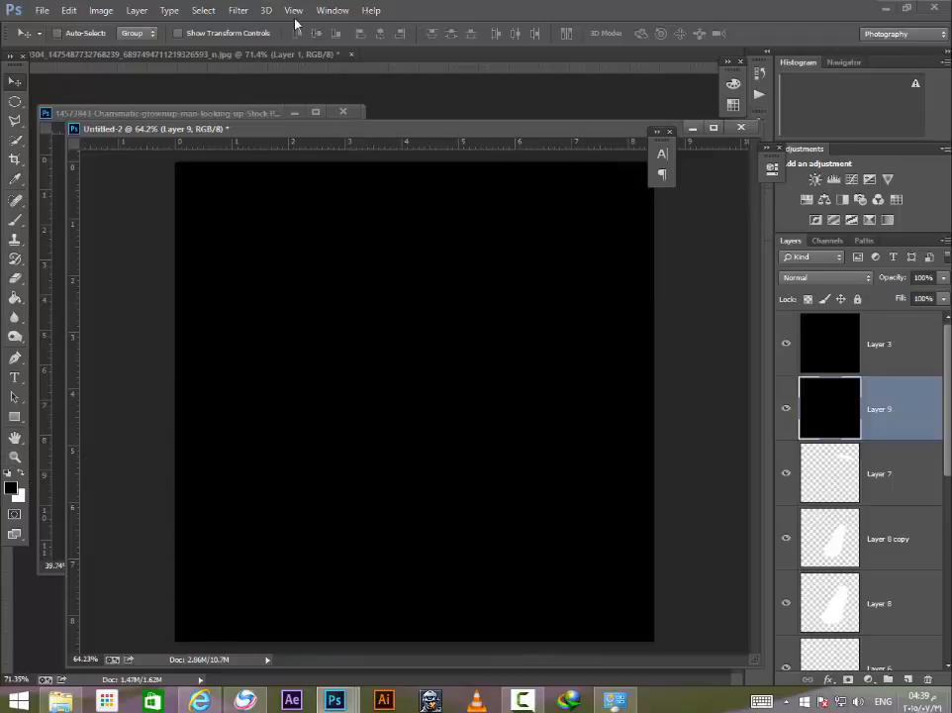
Step: Try rendering a 50-300mm Zoom lens flare at 100% brightness on the new black layer
{"action": "left_click", "coordinate": [243, 12]}
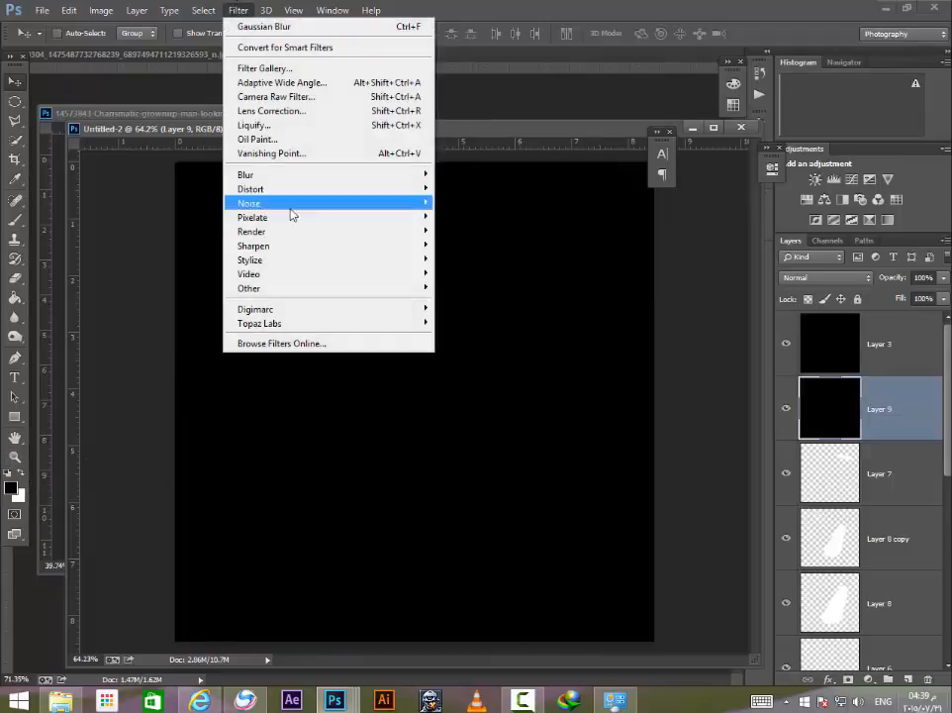
{"action": "mouse_move", "coordinate": [289, 233]}
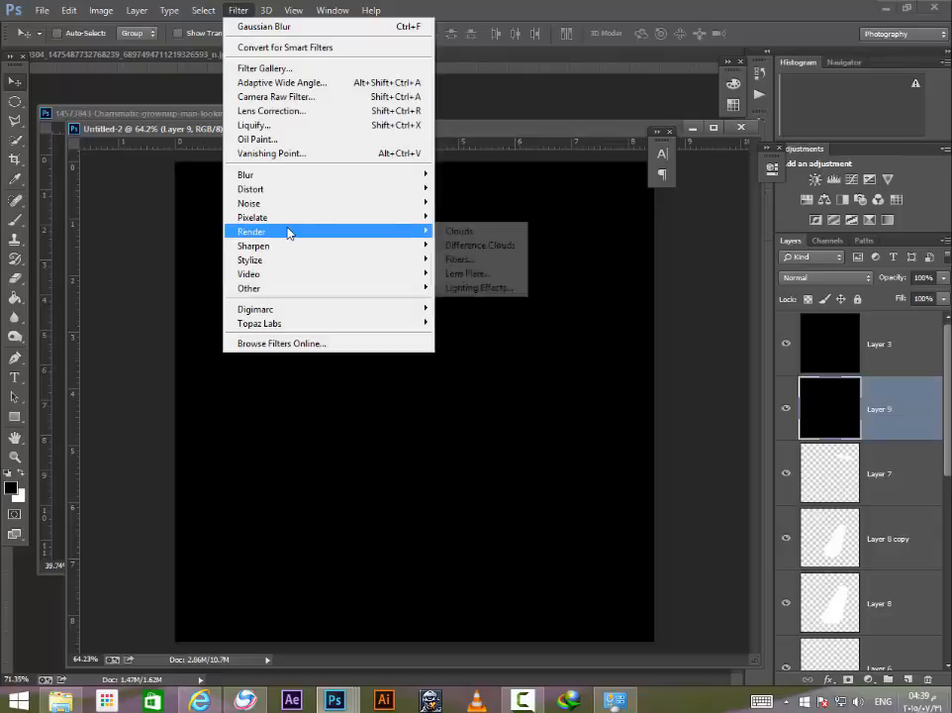
{"action": "left_click", "coordinate": [500, 277]}
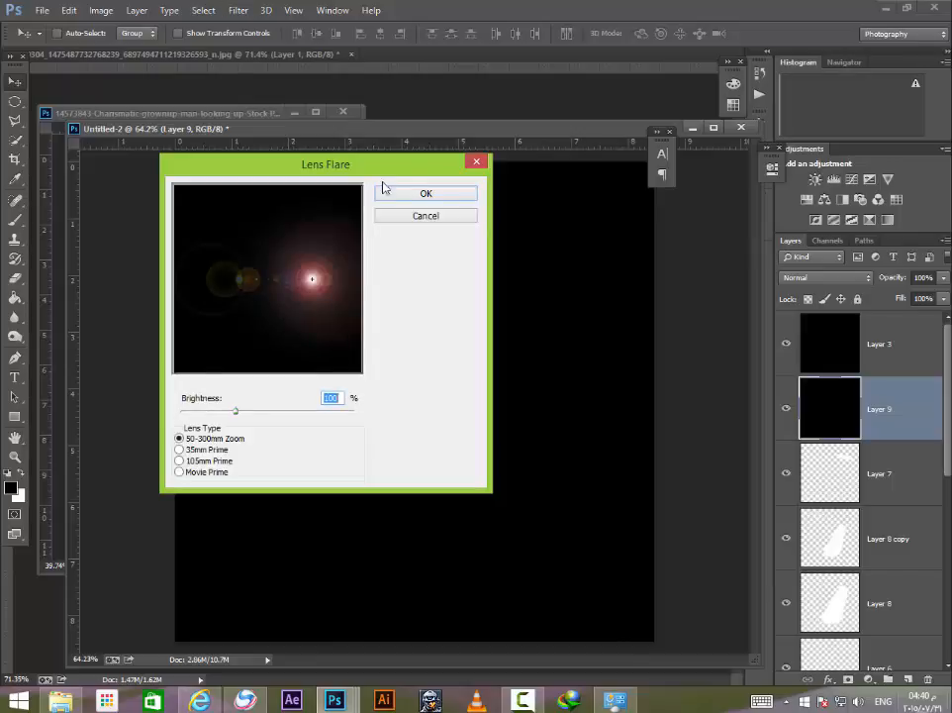
{"action": "left_click", "coordinate": [321, 262]}
{"action": "left_click", "coordinate": [430, 198]}
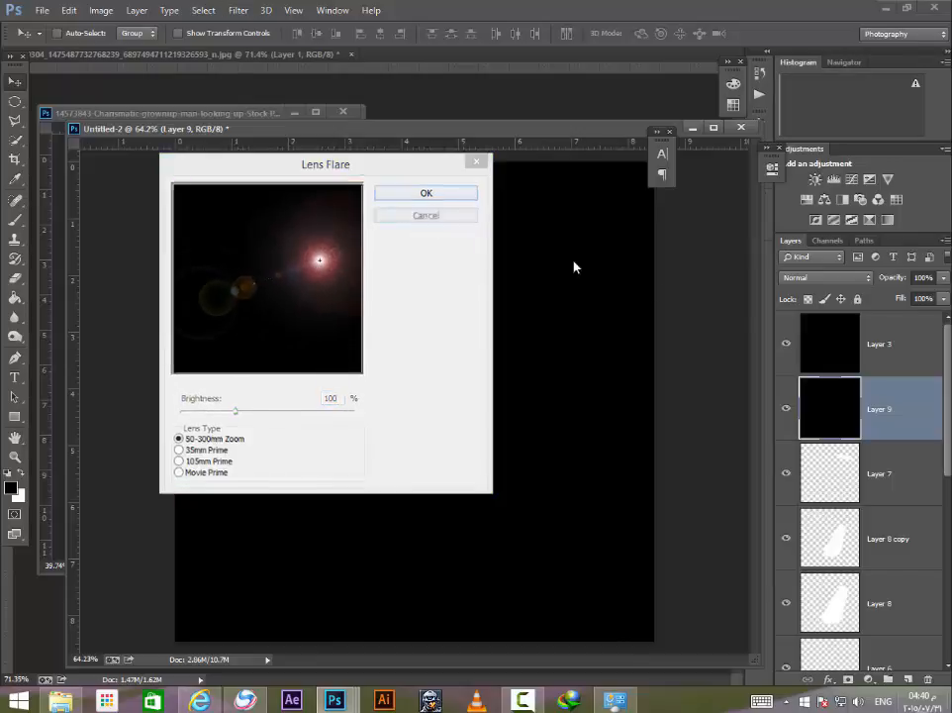
Step: Lower the black layer's fill to 49%, and set up a Lens Flare centred in its upper right area at 118% brightness
{"action": "left_click_drag", "start_coordinate": [899, 298], "coordinate": [888, 298]}
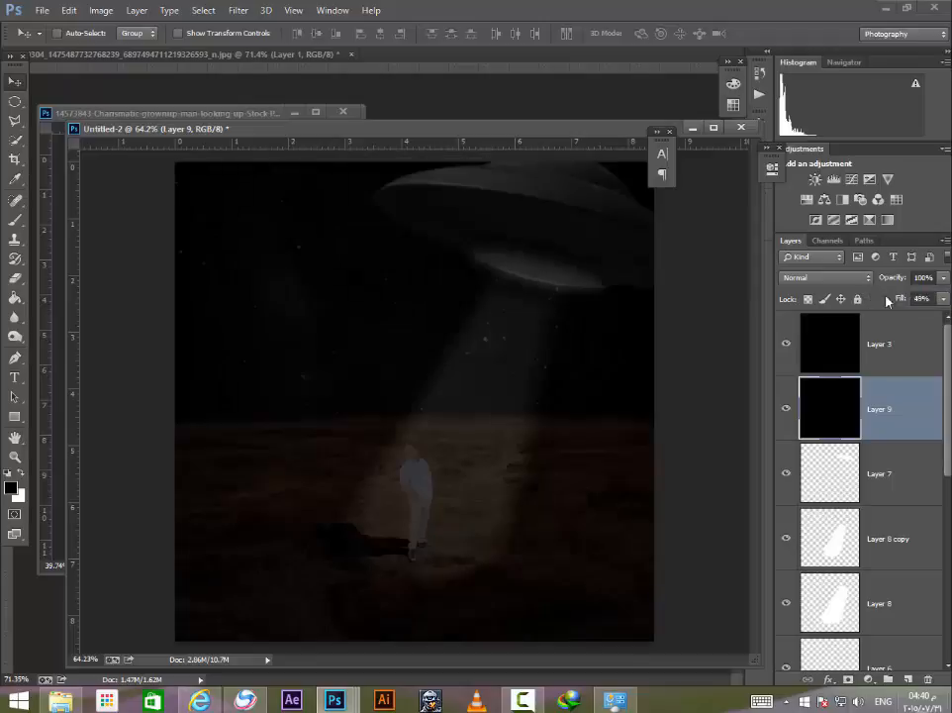
{"action": "left_click", "coordinate": [237, 11]}
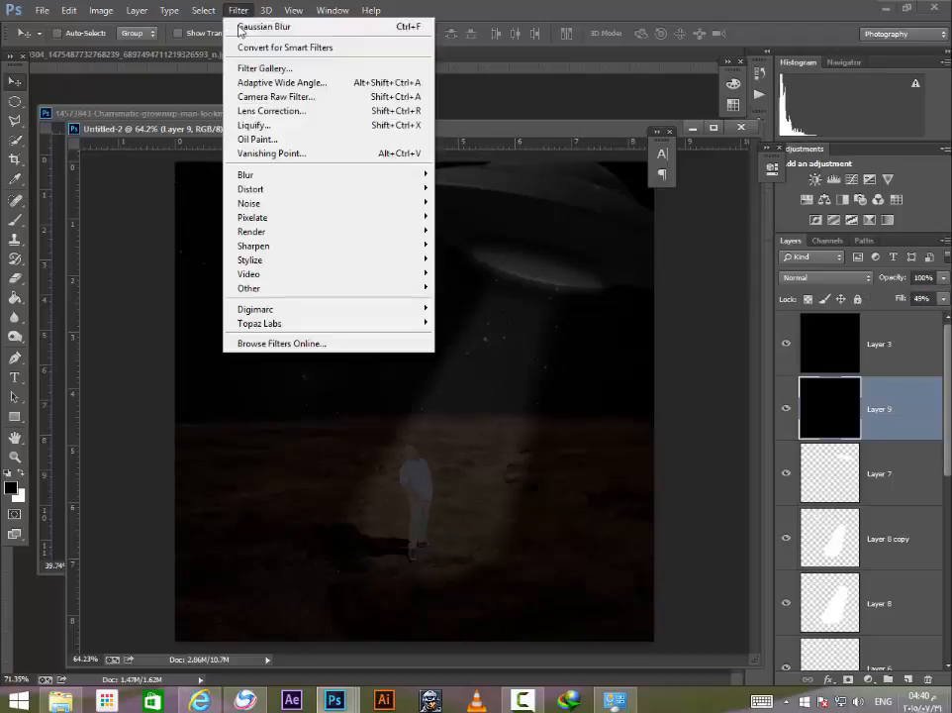
{"action": "mouse_move", "coordinate": [277, 231]}
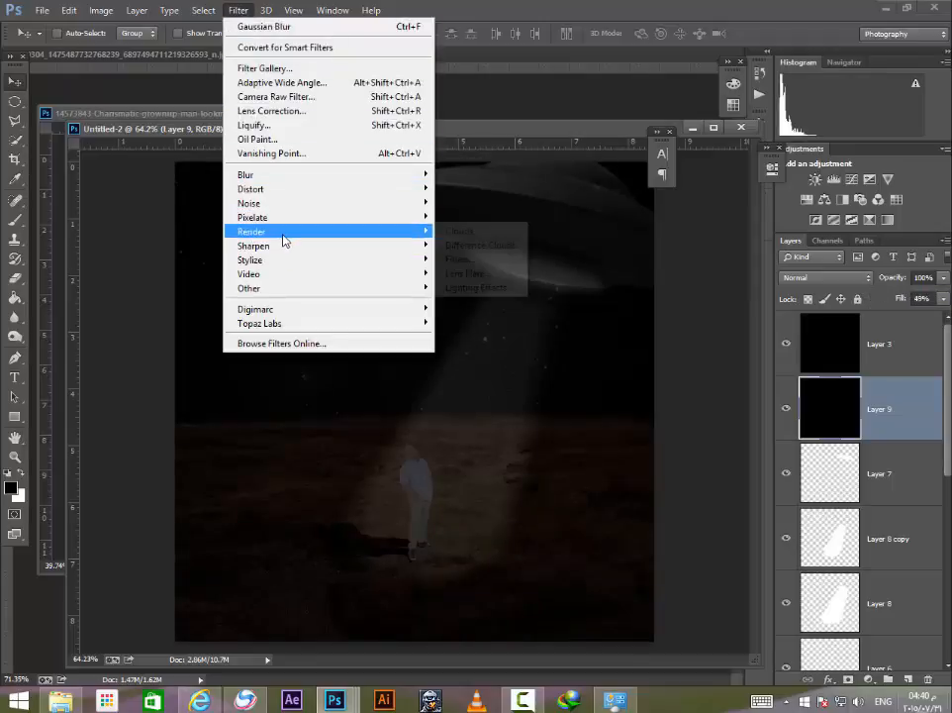
{"action": "left_click", "coordinate": [471, 274]}
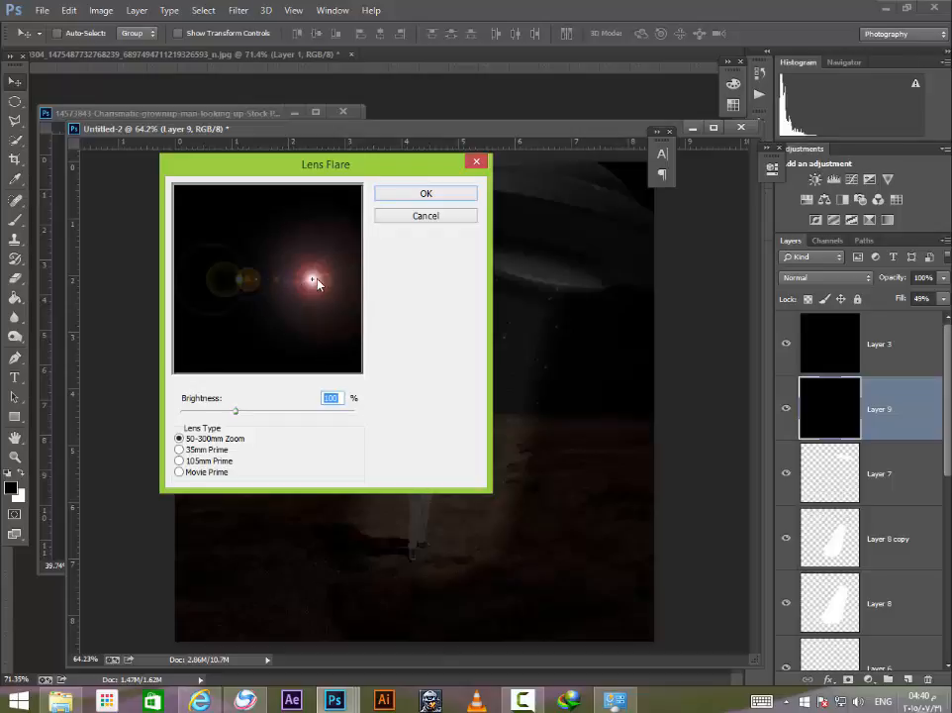
{"action": "mouse_move", "coordinate": [317, 284]}
{"action": "left_mouse_down"}
{"action": "mouse_move", "coordinate": [322, 260]}
{"action": "mouse_move", "coordinate": [309, 271]}
{"action": "left_mouse_up"}
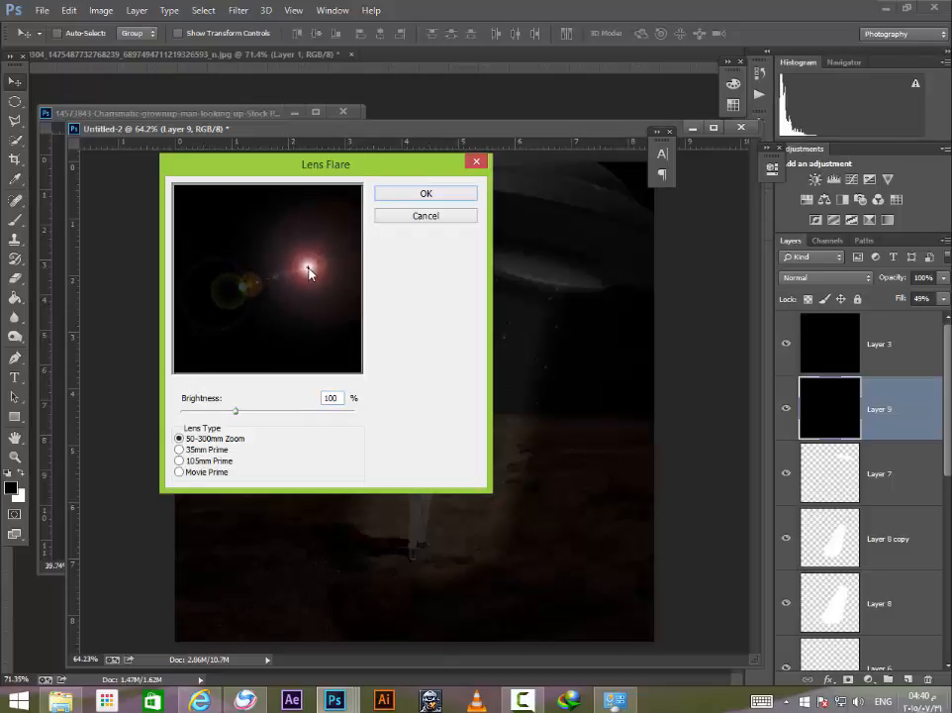
{"action": "left_click_drag", "start_coordinate": [237, 410], "coordinate": [259, 412]}
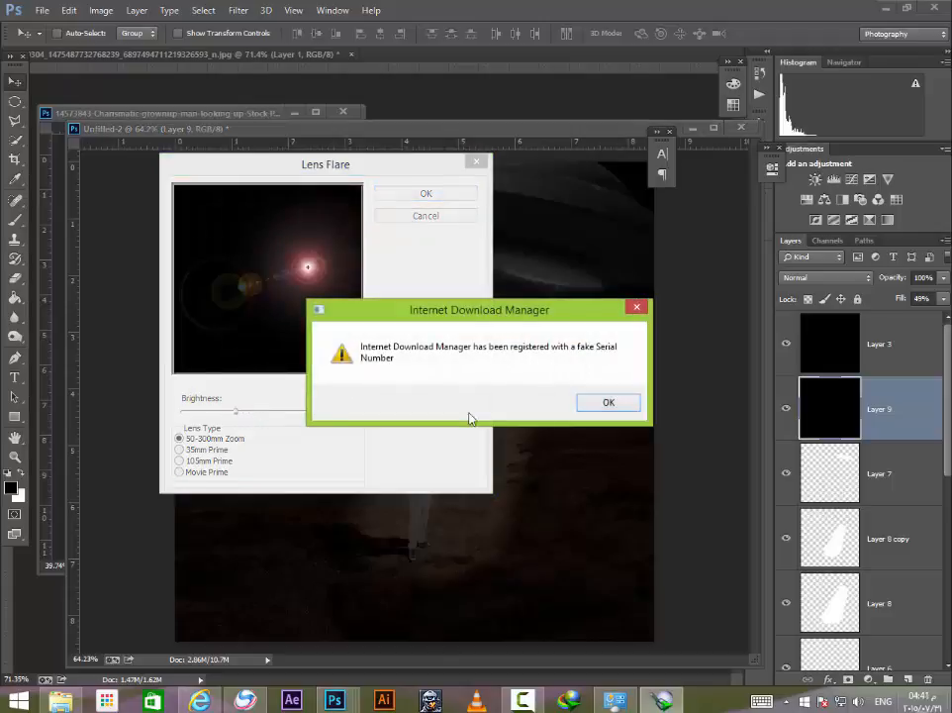
{"action": "left_click", "coordinate": [599, 402]}
{"action": "mouse_move", "coordinate": [236, 415]}
{"action": "left_mouse_down"}
{"action": "mouse_move", "coordinate": [258, 413]}
{"action": "mouse_move", "coordinate": [248, 416]}
{"action": "left_mouse_up"}
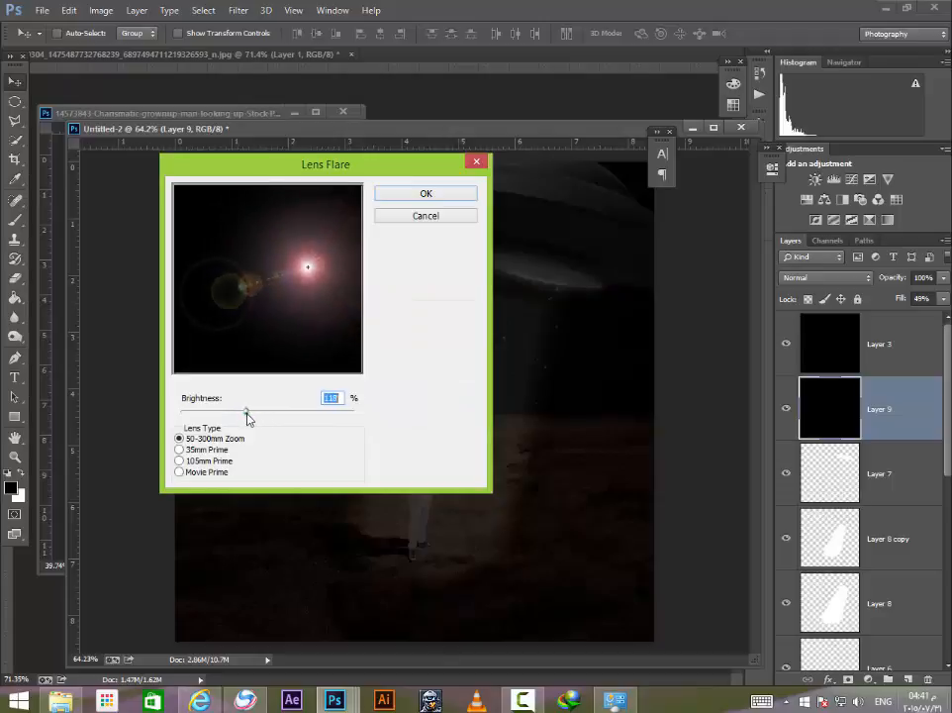
Step: Compare the lens types and apply the lens flare with 50-300mm Zoom at 120% brightness
{"action": "left_click", "coordinate": [188, 451]}
{"action": "left_click", "coordinate": [190, 461]}
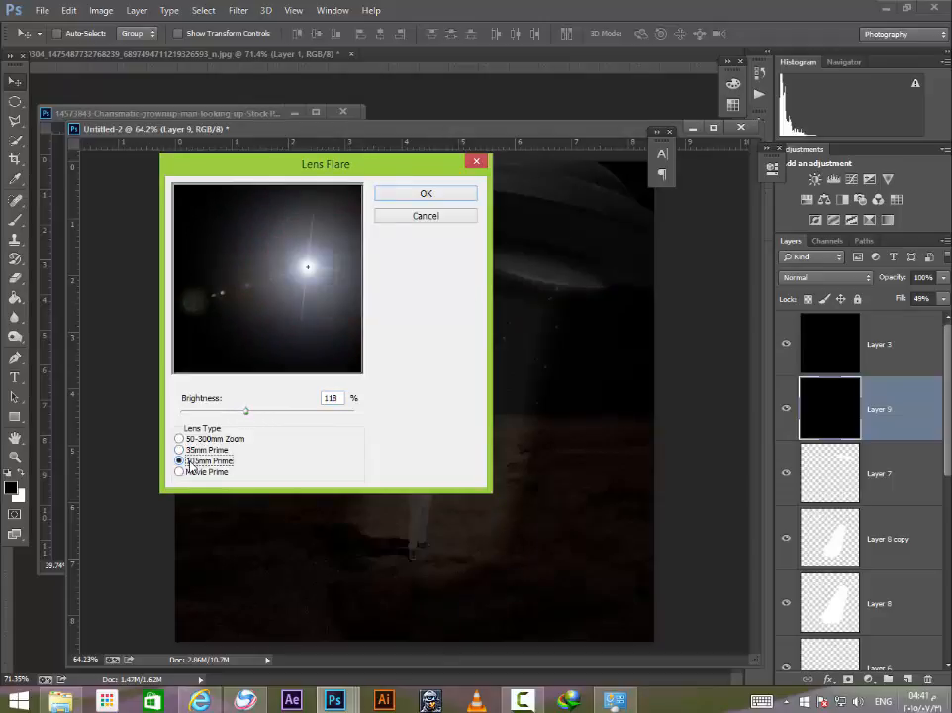
{"action": "left_click", "coordinate": [192, 471]}
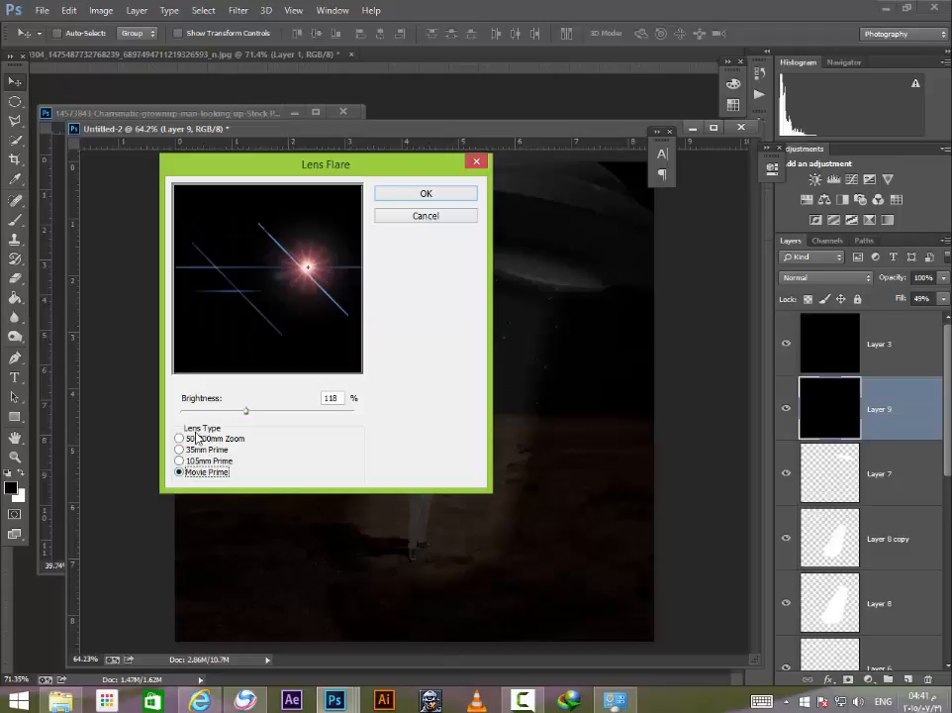
{"action": "left_click", "coordinate": [193, 438]}
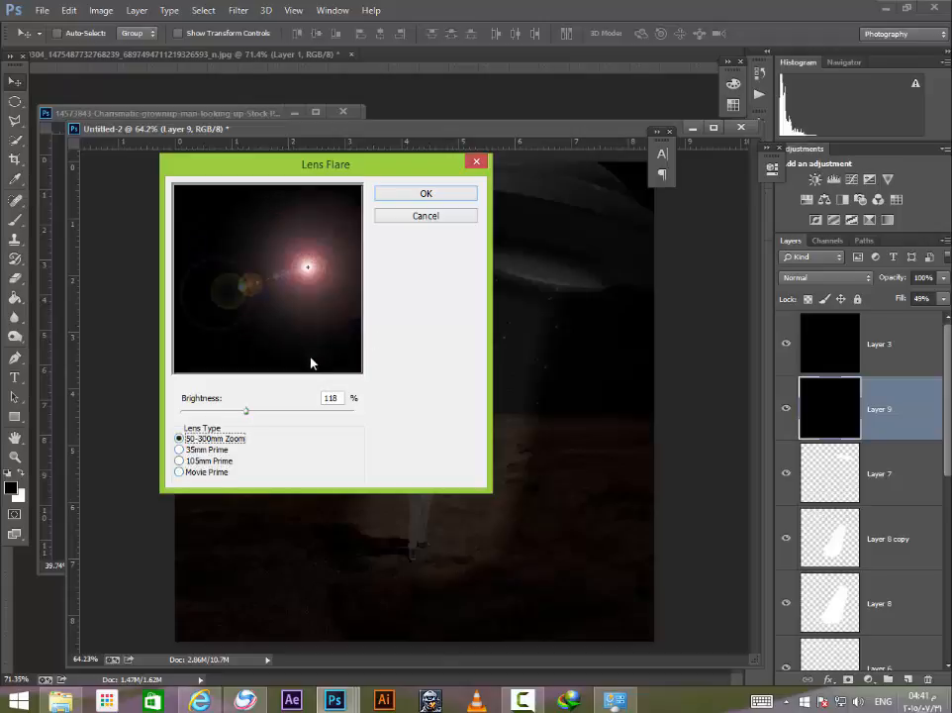
{"action": "left_click_drag", "start_coordinate": [248, 411], "coordinate": [252, 411]}
{"action": "left_click", "coordinate": [205, 449]}
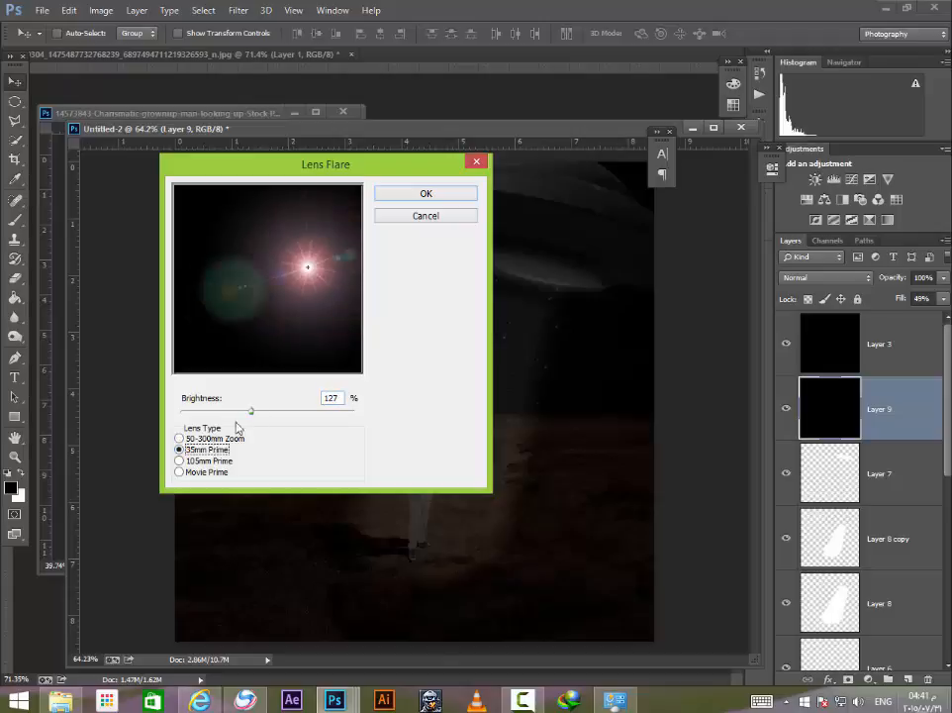
{"action": "left_click", "coordinate": [217, 435]}
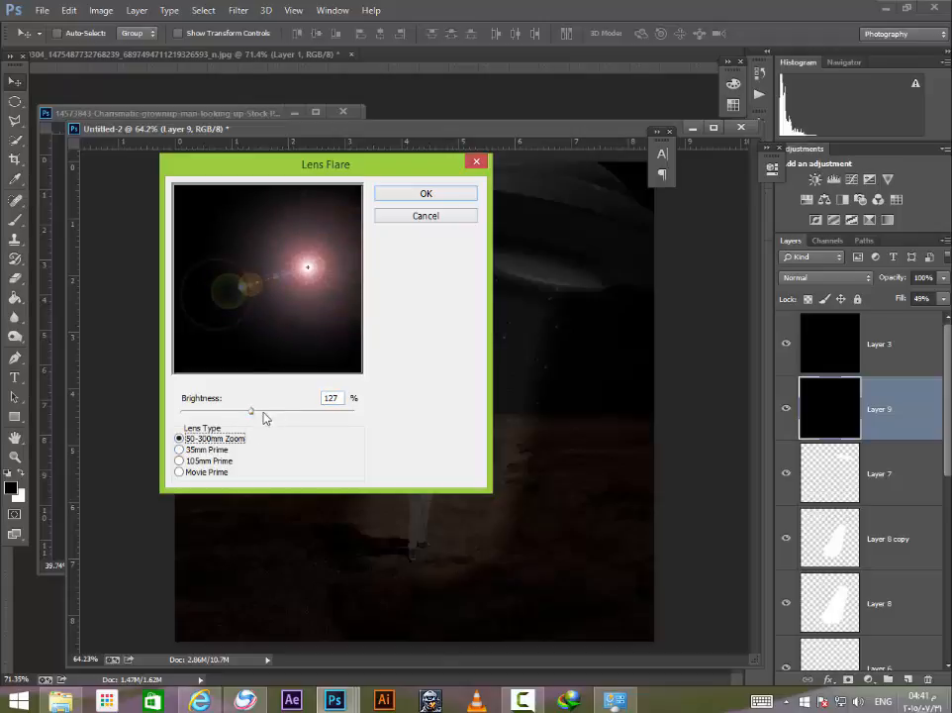
{"action": "left_click_drag", "start_coordinate": [255, 414], "coordinate": [249, 415]}
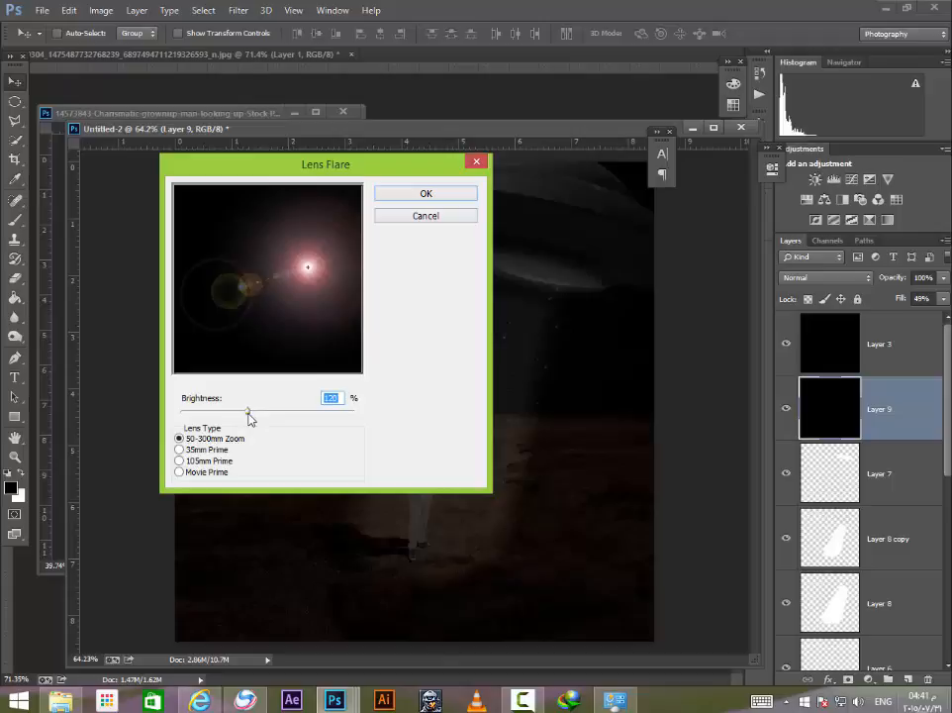
{"action": "left_click", "coordinate": [420, 197]}
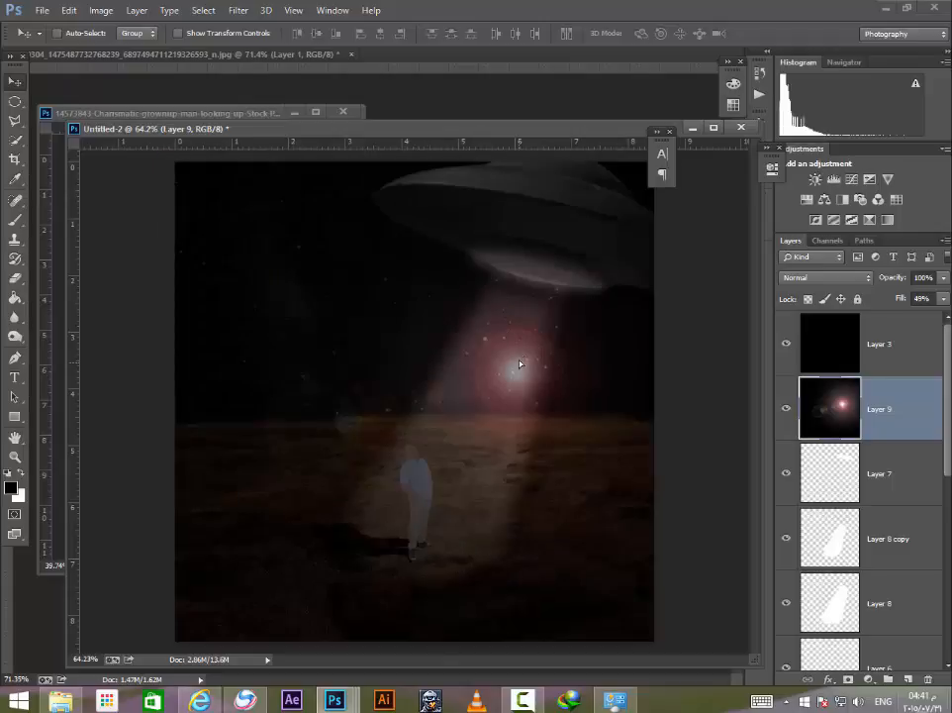
Step: Undo the trial move of the lens flare and return the flare layer's fill to 100%
{"action": "left_click_drag", "start_coordinate": [522, 361], "coordinate": [529, 309]}
{"action": "key", "text": "ctrl+z"}
{"action": "key", "text": "ctrl+alt+z"}
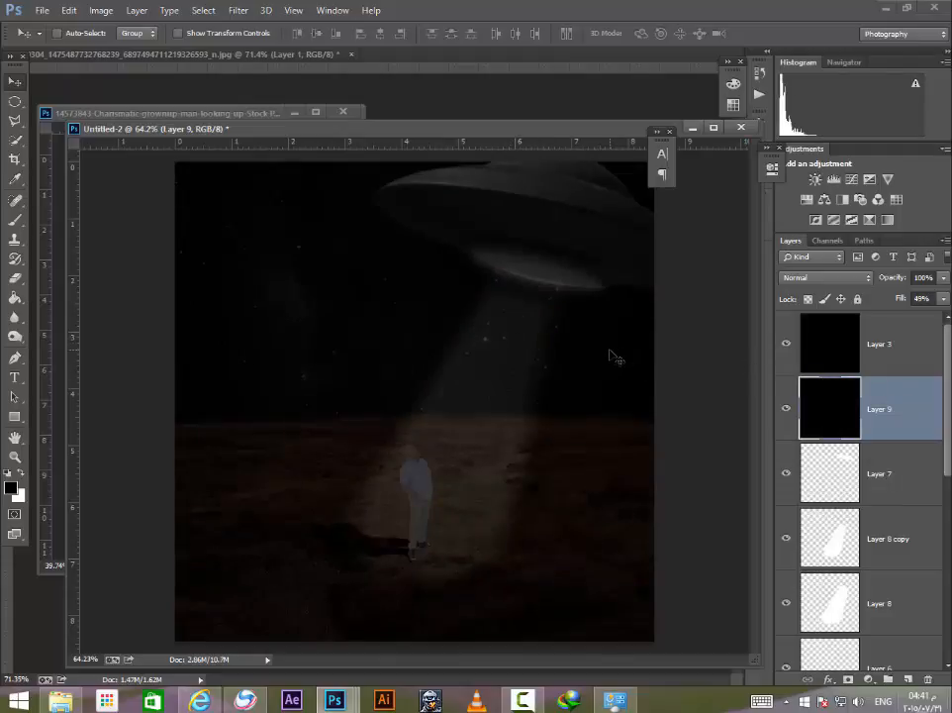
{"action": "key", "text": "ctrl+shift+z"}
{"action": "mouse_move", "coordinate": [526, 347]}
{"action": "left_mouse_down"}
{"action": "mouse_move", "coordinate": [511, 369]}
{"action": "mouse_move", "coordinate": [527, 347]}
{"action": "left_mouse_up"}
{"action": "key", "text": "ctrl+alt+z"}
{"action": "key", "text": "ctrl+shift+z"}
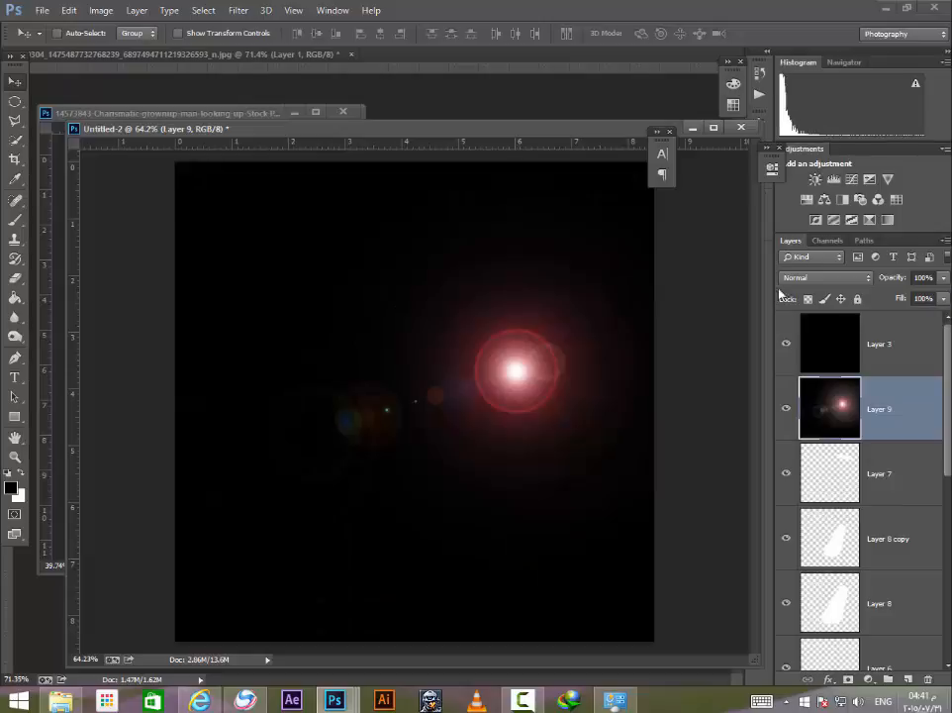
Step: Compare blend modes on the lens flare layer and set it to Screen
{"action": "left_click", "coordinate": [852, 278]}
{"action": "left_click", "coordinate": [852, 278]}
{"action": "key", "text": "Down"}
{"action": "key", "text": "Down"}
{"action": "key", "text": "Down"}
{"action": "key", "text": "Down"}
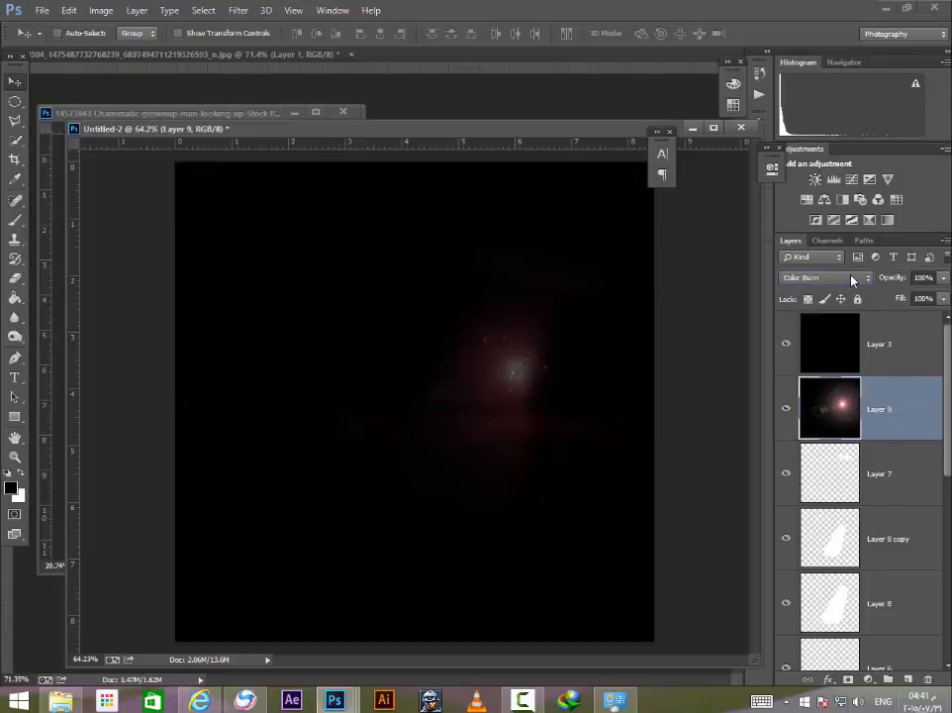
{"action": "key", "text": "Down"}
{"action": "key", "text": "Down"}
{"action": "key", "text": "Down"}
{"action": "key", "text": "Down"}
{"action": "key", "text": "Down"}
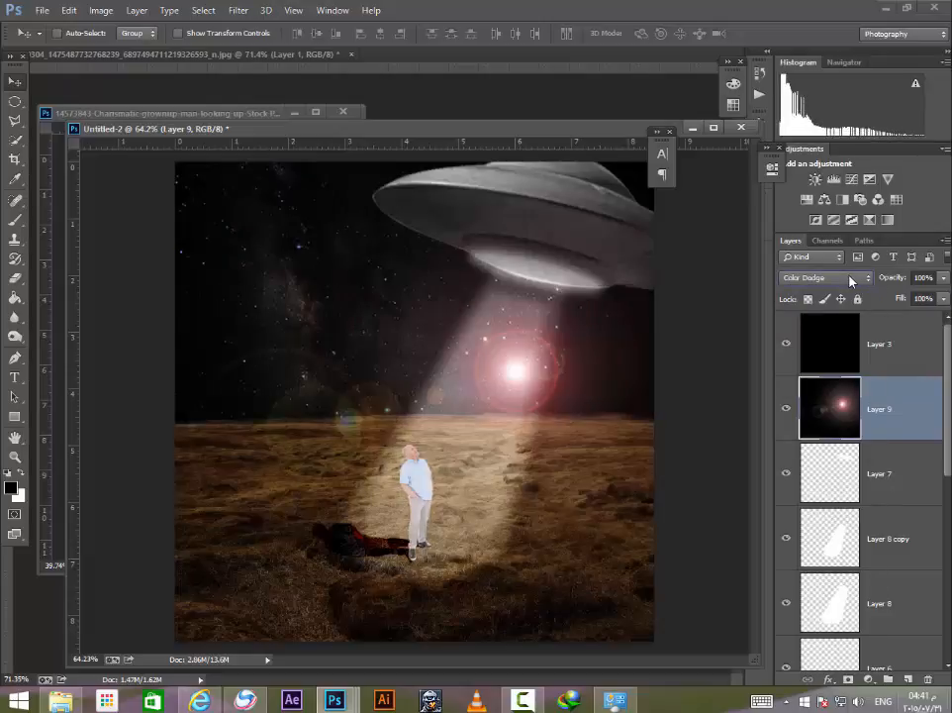
{"action": "key", "text": "Up"}
{"action": "key", "text": "Up"}
{"action": "key", "text": "Down"}
{"action": "key", "text": "Down"}
{"action": "key", "text": "Up"}
{"action": "key", "text": "Up"}
{"action": "key", "text": "Down"}
Step: Move the lens flare up onto the glowing underside of the saucer, where the light beam starts
{"action": "left_click_drag", "start_coordinate": [559, 362], "coordinate": [536, 289]}
{"action": "scroll", "coordinate": [540, 285], "scroll_direction": "down", "scroll_amount": 3}
{"action": "scroll", "coordinate": [537, 295], "scroll_direction": "up", "scroll_amount": 2}
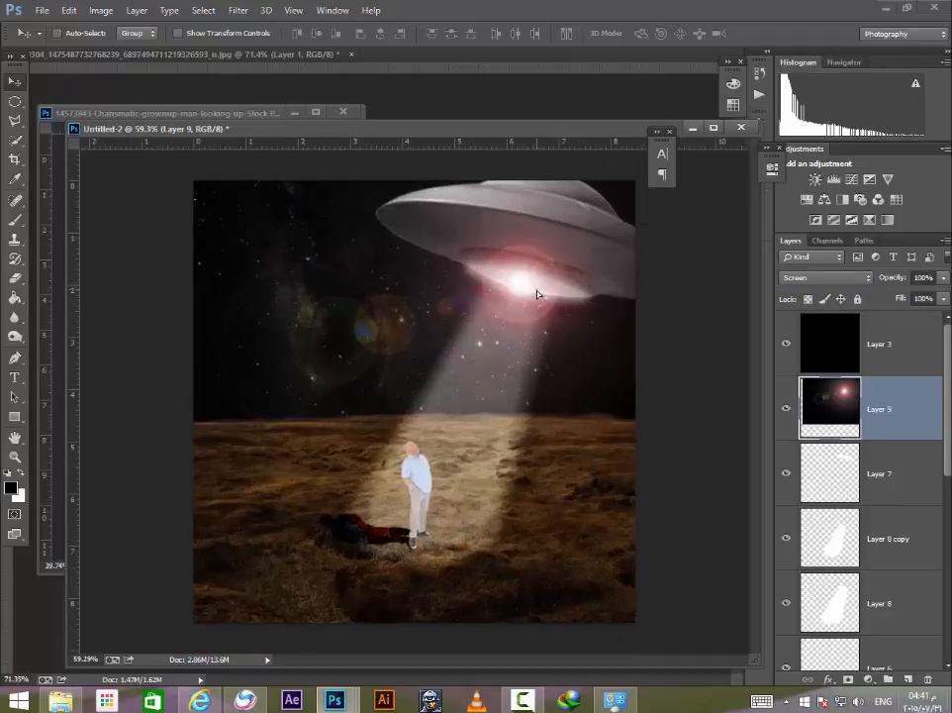
{"action": "scroll", "coordinate": [538, 294], "scroll_direction": "down", "scroll_amount": 3}
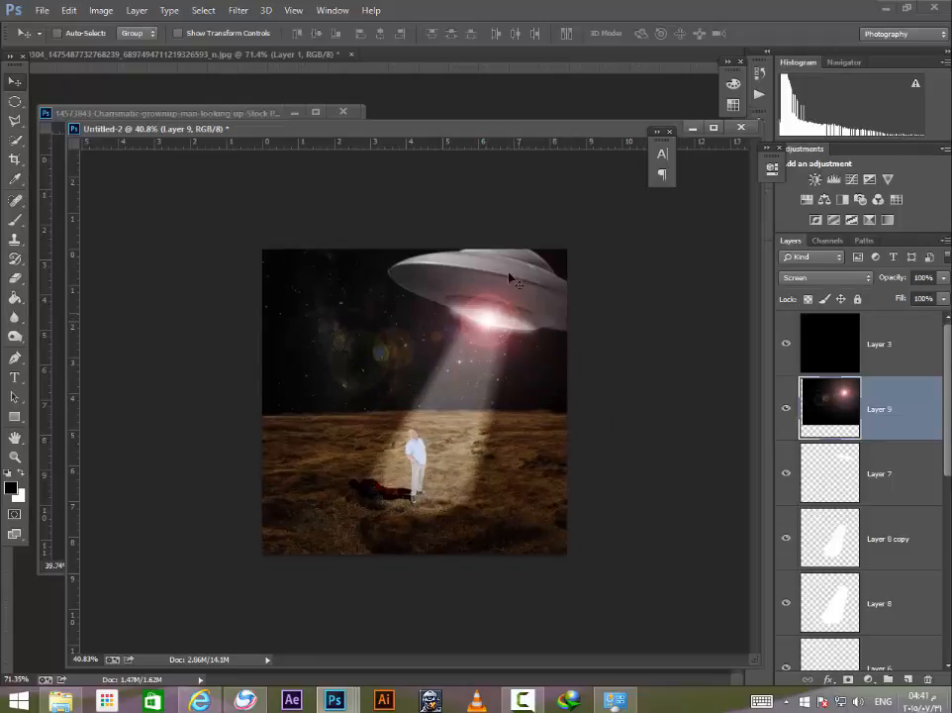
Step: Stretch the lens flare layer horizontally toward the left, then shift it about 1 cm right to recentre the glow under the saucer
{"action": "key", "text": "ctrl+t"}
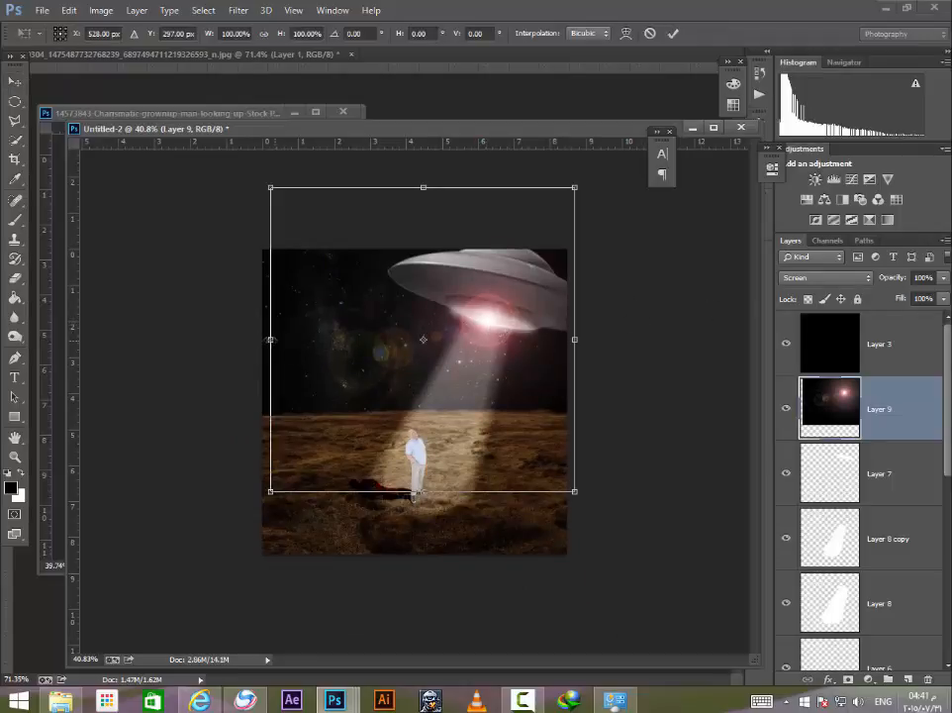
{"action": "left_click_drag", "start_coordinate": [271, 339], "coordinate": [170, 339]}
{"action": "key", "text": "Return"}
{"action": "left_click_drag", "start_coordinate": [437, 330], "coordinate": [472, 331]}
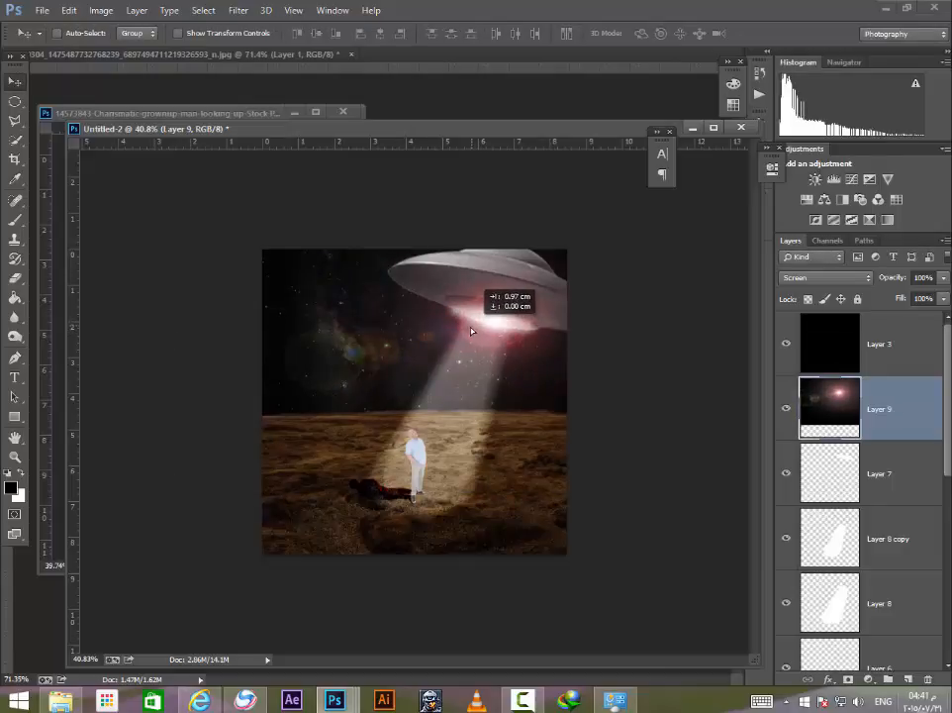
Step: Examine the finished composite at different magnifications, checking the saucer's flare, the light beam, the man and his shadow
{"action": "scroll", "coordinate": [436, 337], "scroll_direction": "up", "scroll_amount": 4}
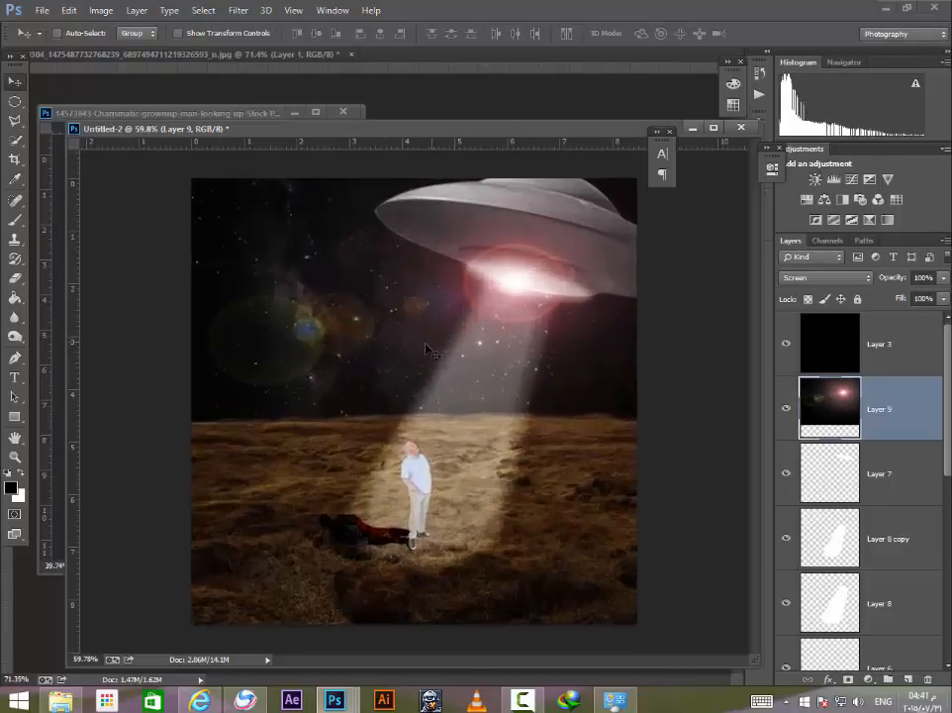
{"action": "scroll", "coordinate": [432, 350], "scroll_direction": "up", "scroll_amount": 2}
{"action": "scroll", "coordinate": [434, 366], "scroll_direction": "down", "scroll_amount": 3}
{"action": "scroll", "coordinate": [436, 382], "scroll_direction": "up", "scroll_amount": 3}
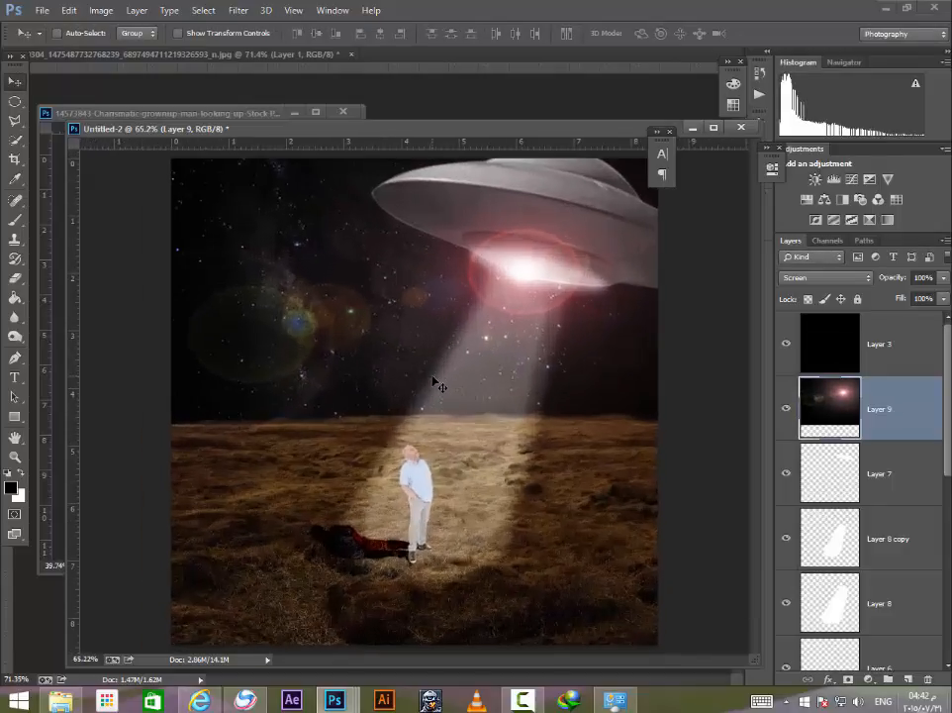
{"action": "scroll", "coordinate": [437, 385], "scroll_direction": "down", "scroll_amount": 1}
{"action": "scroll", "coordinate": [436, 386], "scroll_direction": "up", "scroll_amount": 2}
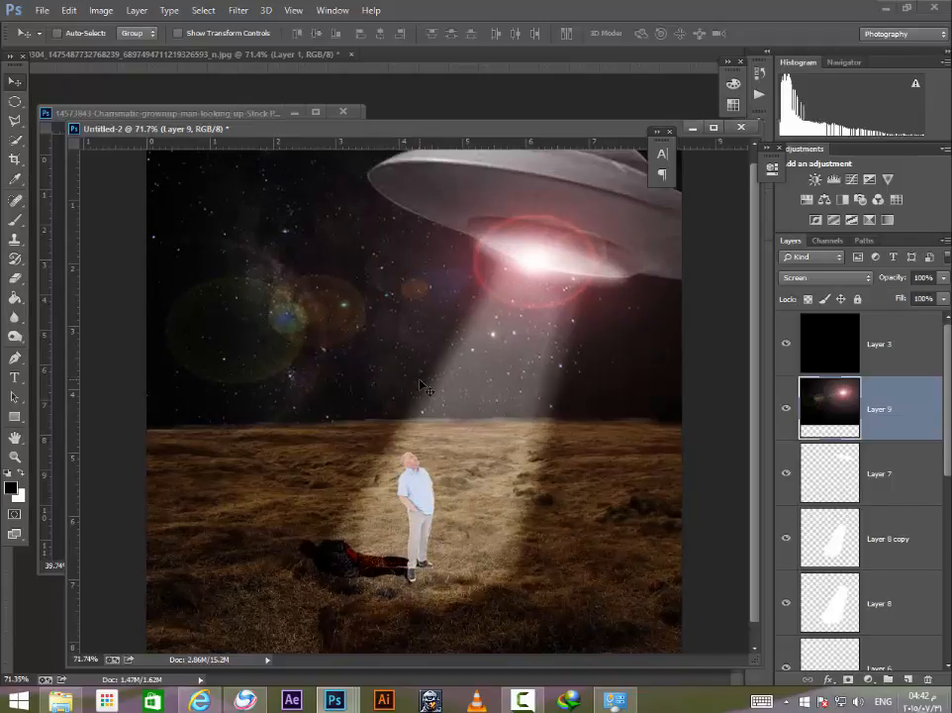
{"action": "scroll", "coordinate": [400, 374], "scroll_direction": "down", "scroll_amount": 2}
{"action": "scroll", "coordinate": [401, 381], "scroll_direction": "up", "scroll_amount": 2}
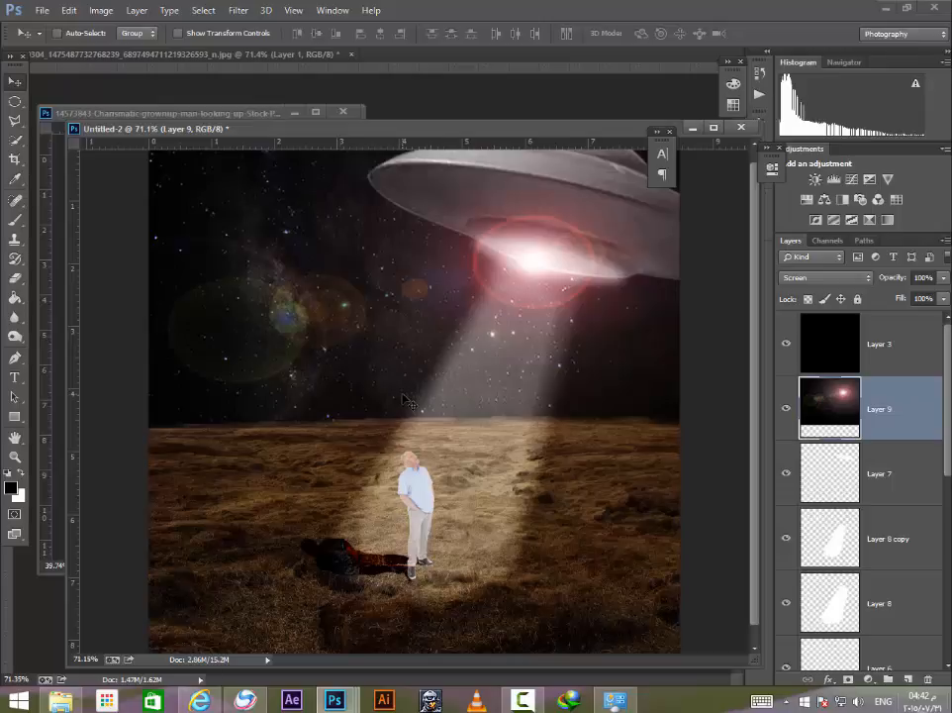
{"action": "scroll", "coordinate": [405, 400], "scroll_direction": "down", "scroll_amount": 1}
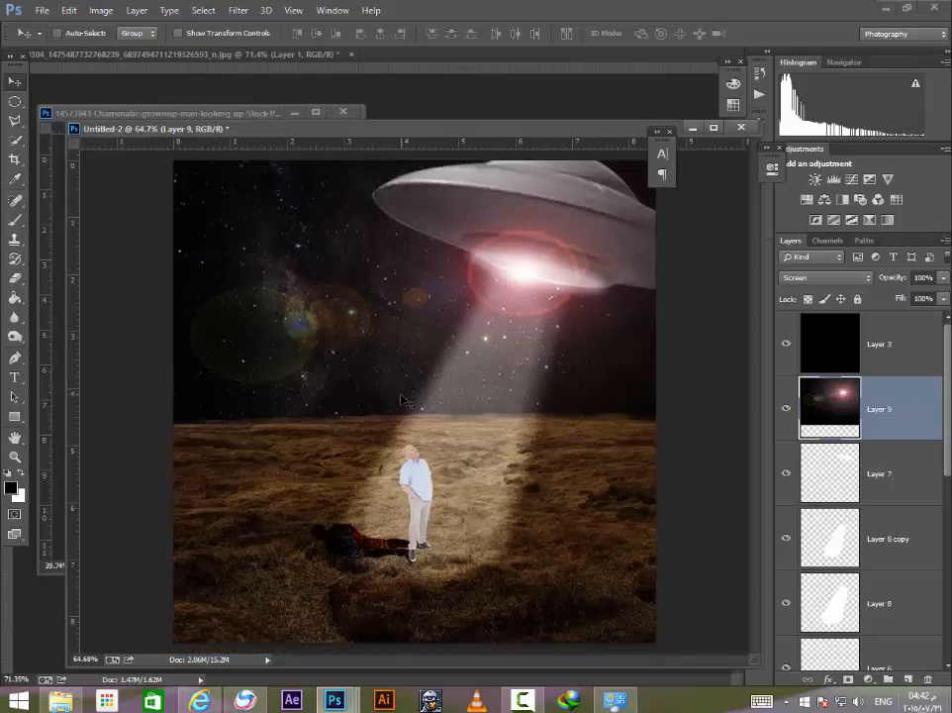
{"action": "scroll", "coordinate": [405, 406], "scroll_direction": "down", "scroll_amount": 1}
{"action": "scroll", "coordinate": [441, 366], "scroll_direction": "up", "scroll_amount": 2}
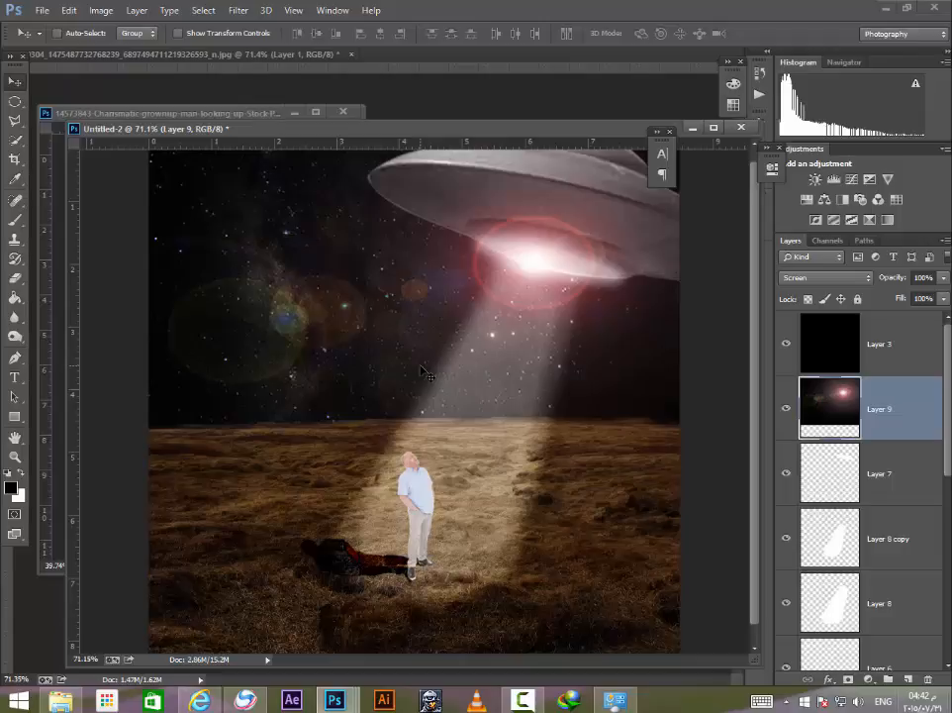
{"action": "scroll", "coordinate": [424, 373], "scroll_direction": "down", "scroll_amount": 1}
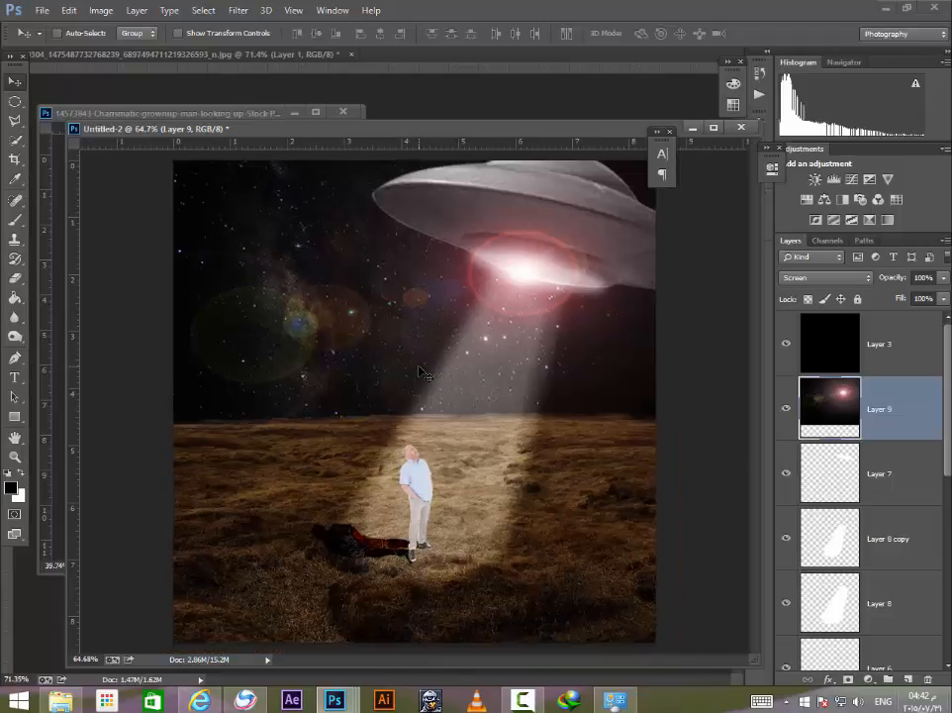